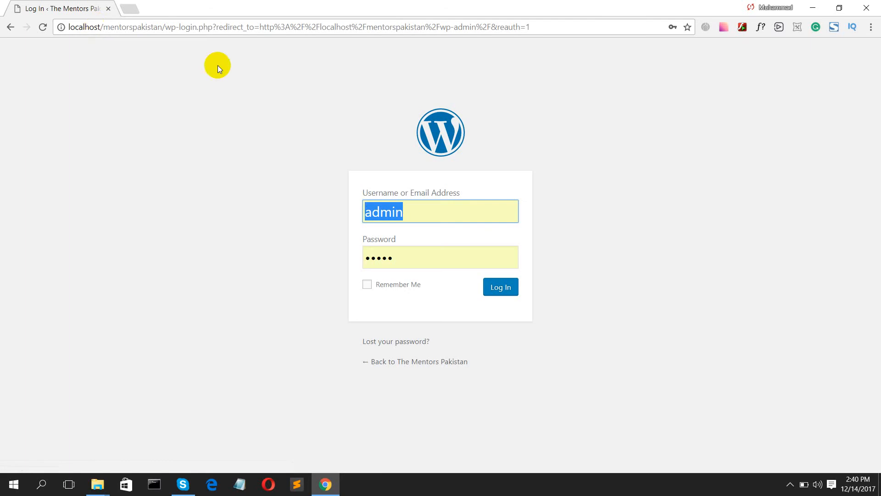
- Log in to the Mentors Pakistan admin and open the public site in a background tab
click(500, 285)
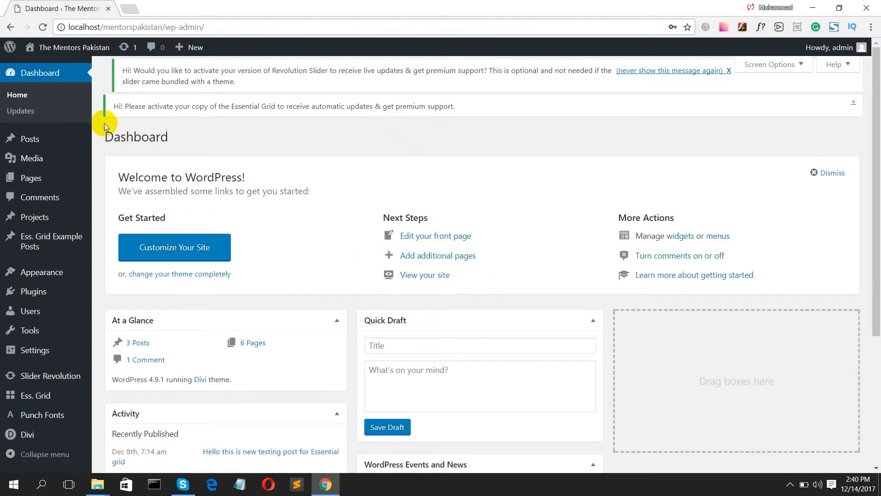
scroll(98, 144, down, 4)
scroll(194, 218, up, 4)
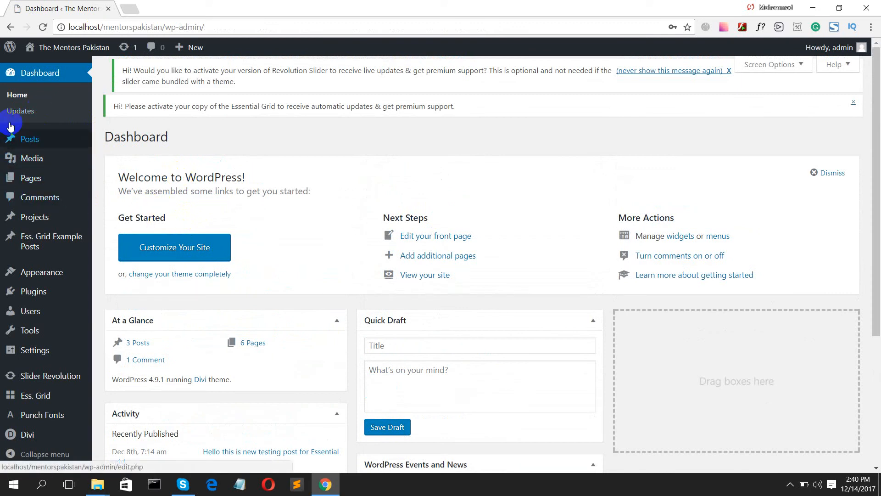
mouse_move(58, 50)
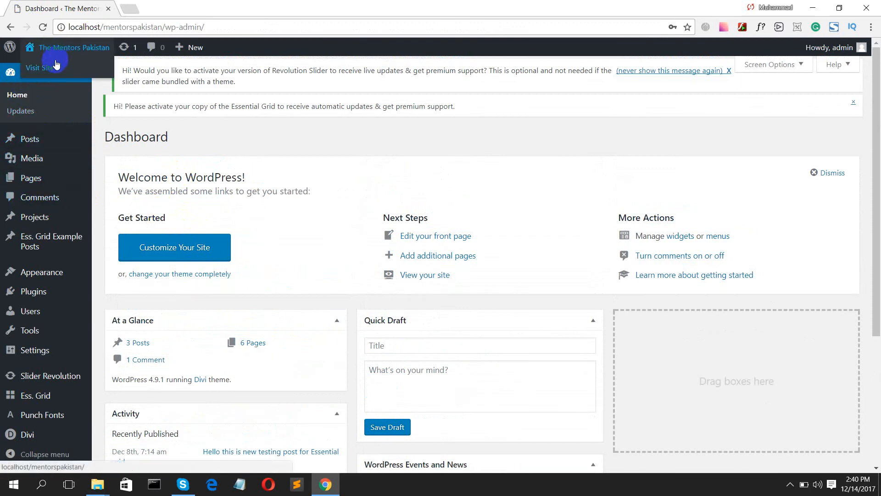
middle_click(45, 68)
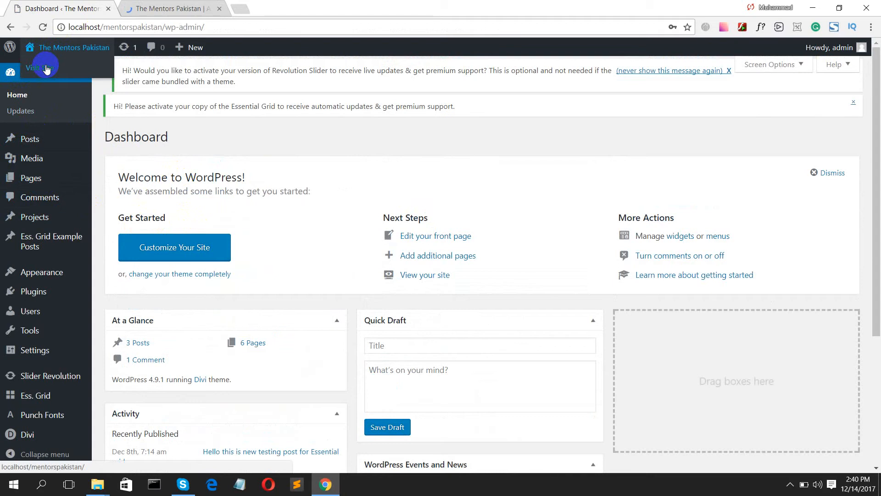
- Switch to the front-page tab and scroll through the homepage's packages, skills and about sections
click(154, 7)
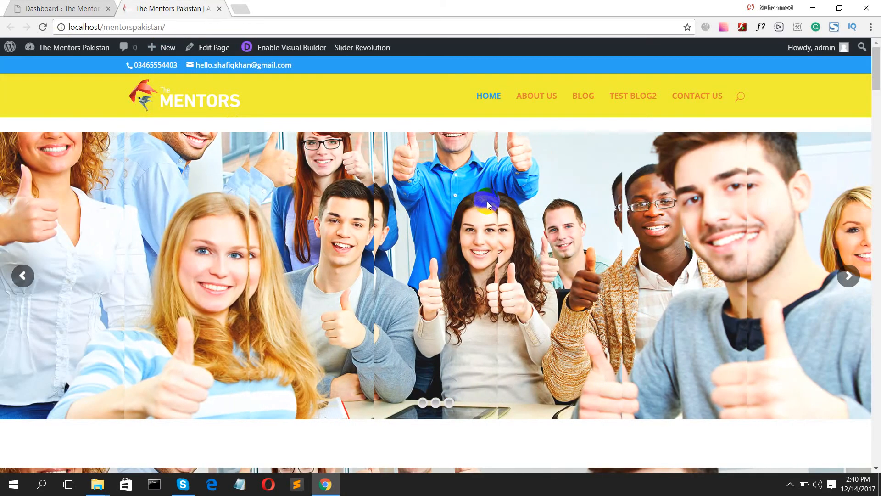
scroll(602, 228, down, 10)
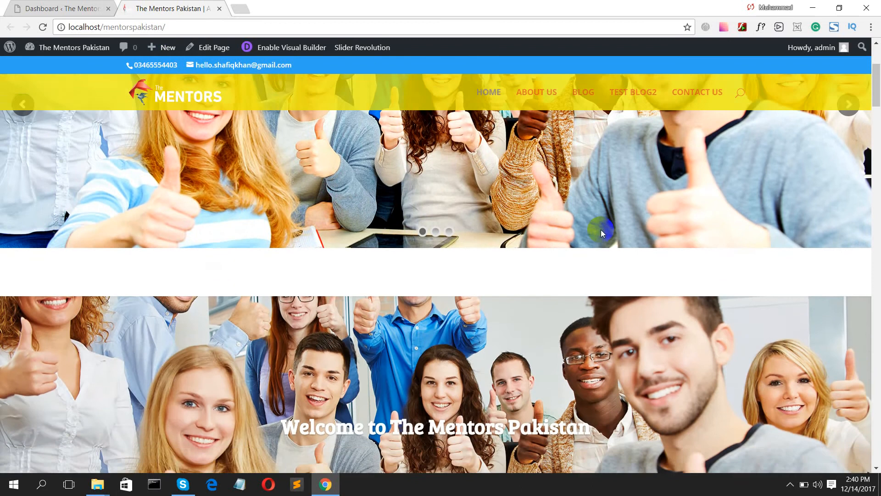
scroll(592, 252, down, 15)
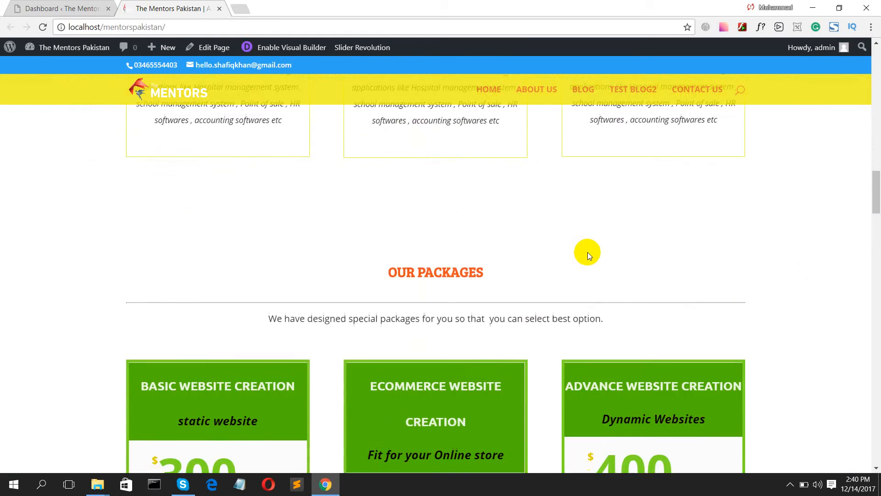
scroll(591, 257, down, 10)
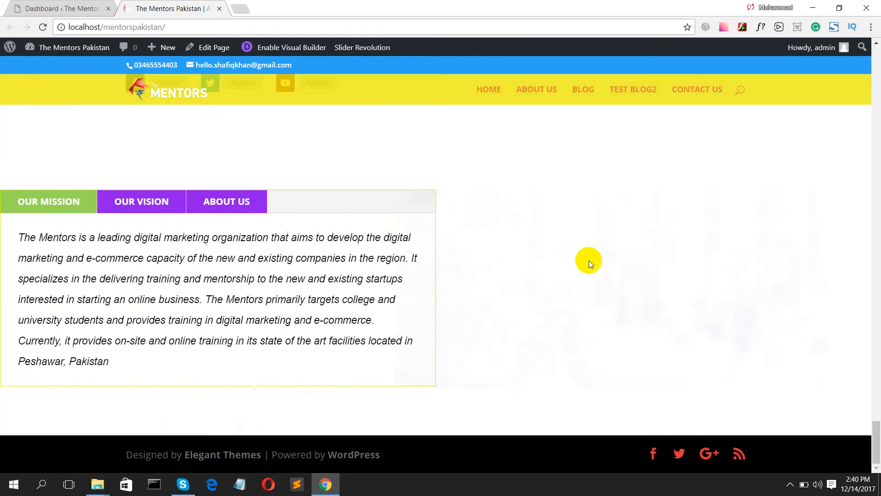
scroll(589, 260, up, 5)
scroll(589, 260, up, 10)
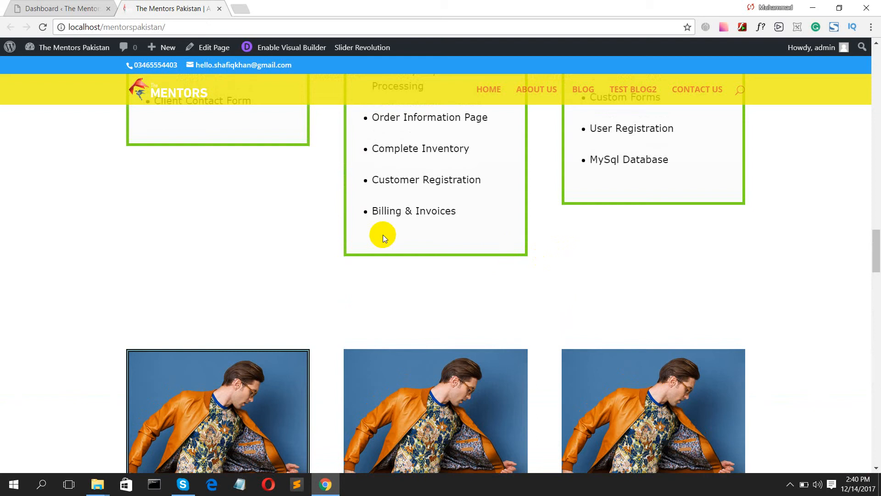
- Open the admin Dashboard from the front page and move its tab to first position
mouse_move(69, 47)
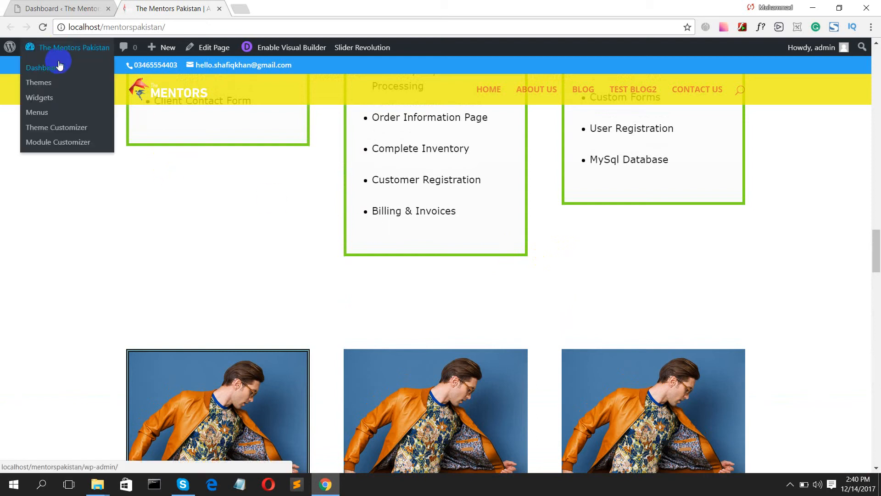
click(57, 69)
drag(269, 8, 158, 10)
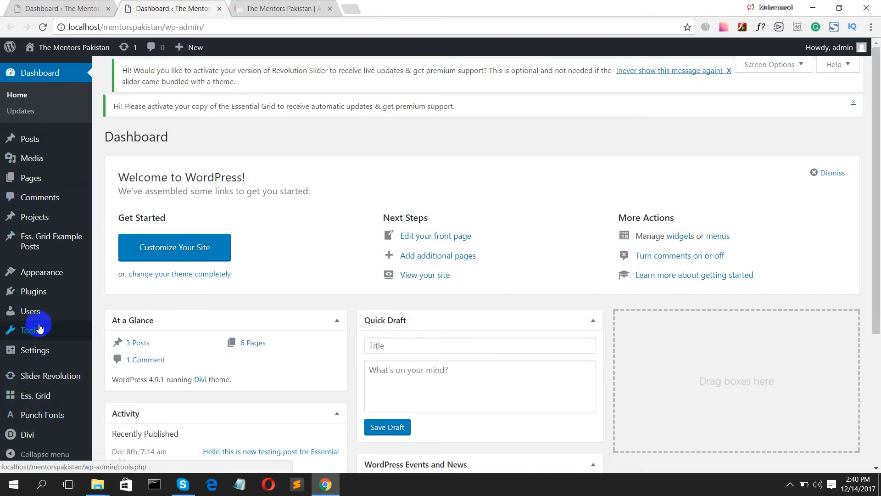
- Open Divi Theme Options and enlarge the Custom CSS box on the General settings
scroll(62, 415, down, 3)
mouse_move(43, 434)
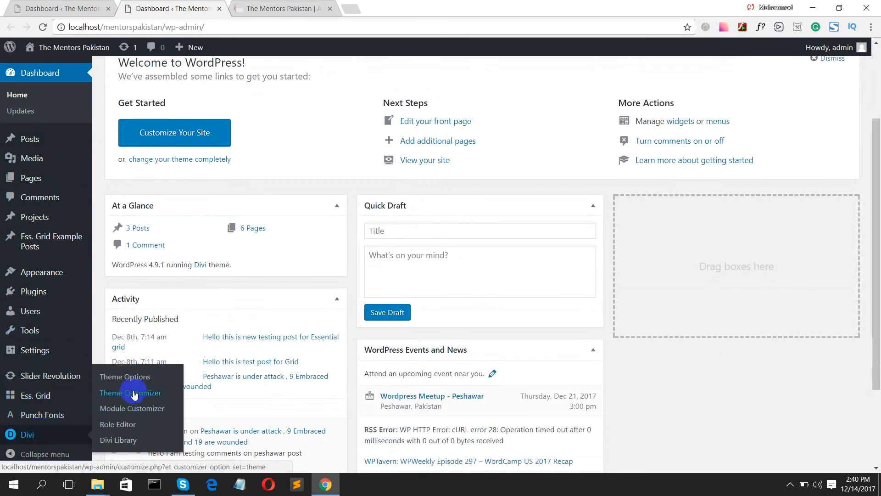
click(131, 384)
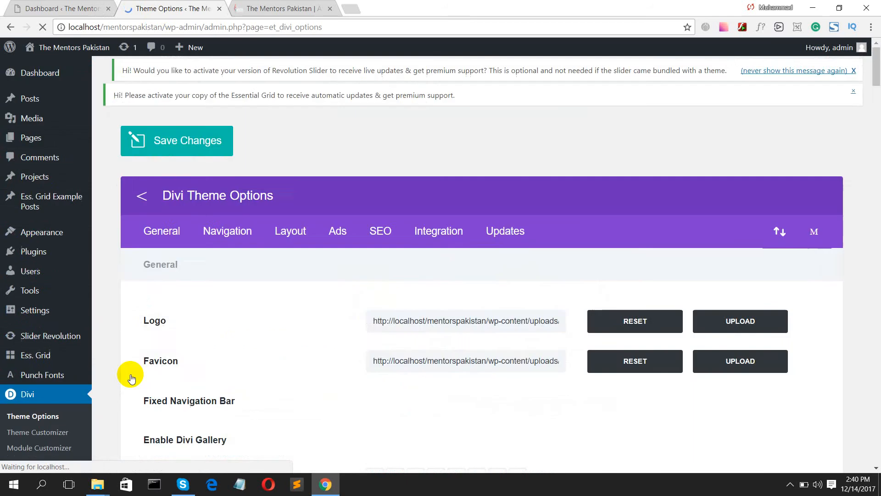
scroll(282, 355, down, 20)
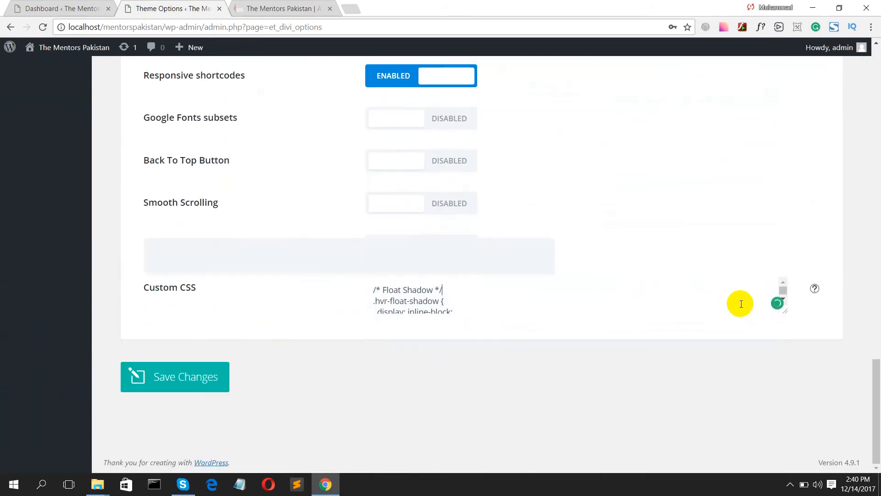
drag(783, 309, 787, 360)
scroll(436, 281, up, 12)
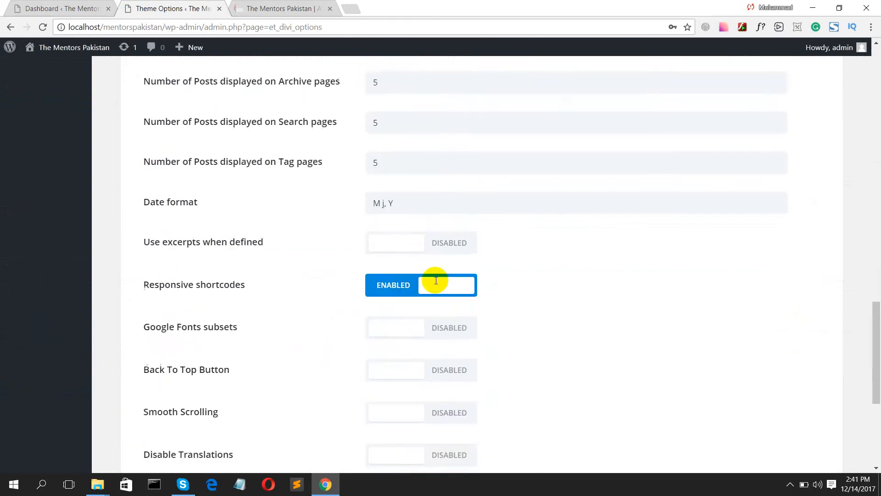
scroll(422, 270, up, 15)
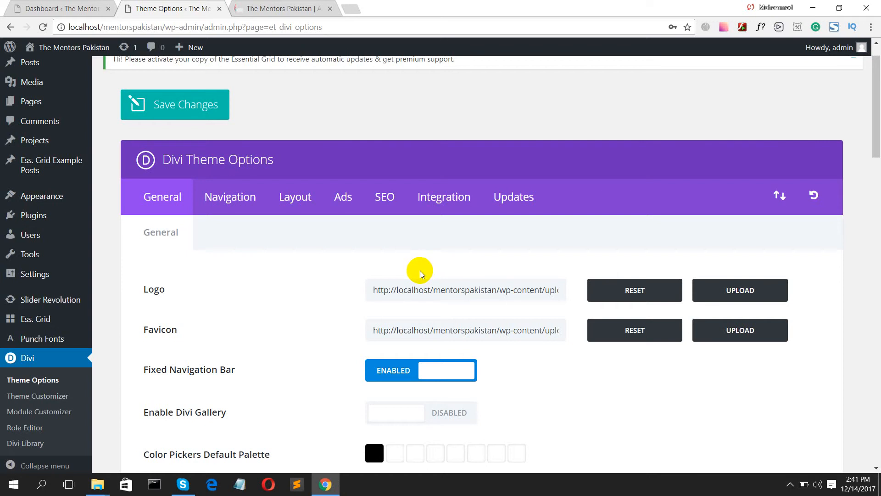
- Show the Integration tab and focus its head code field
click(431, 205)
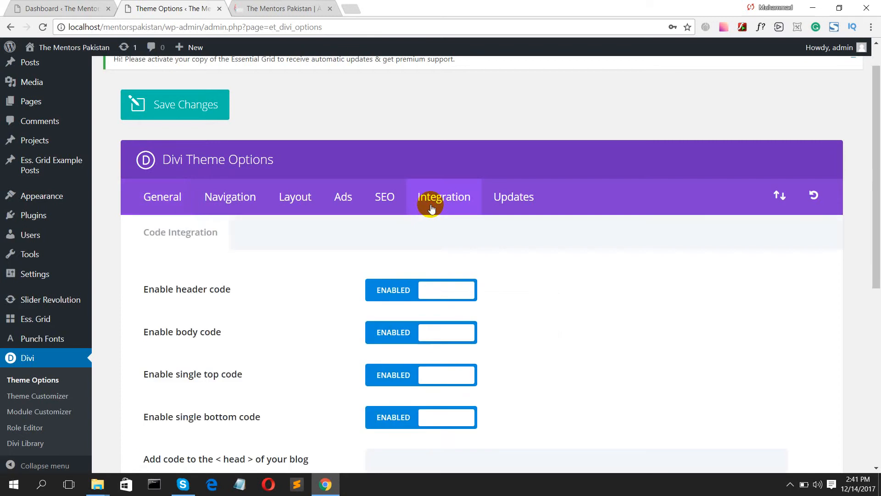
scroll(453, 256, down, 5)
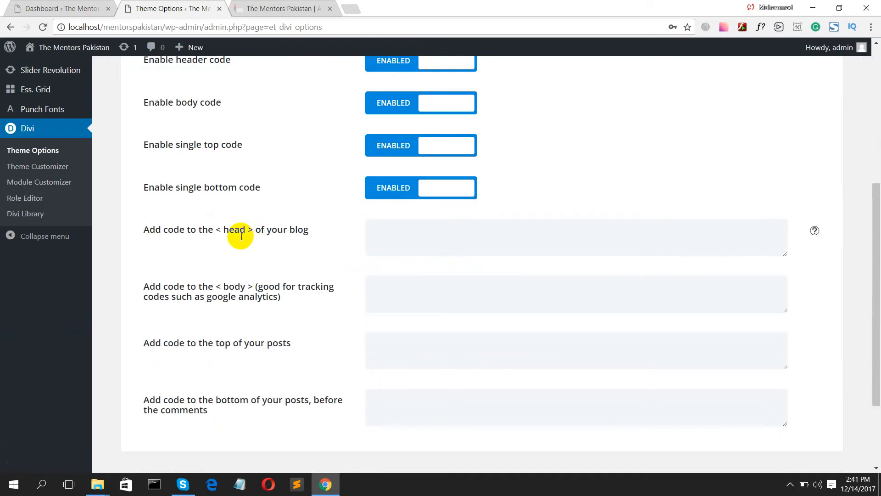
click(376, 235)
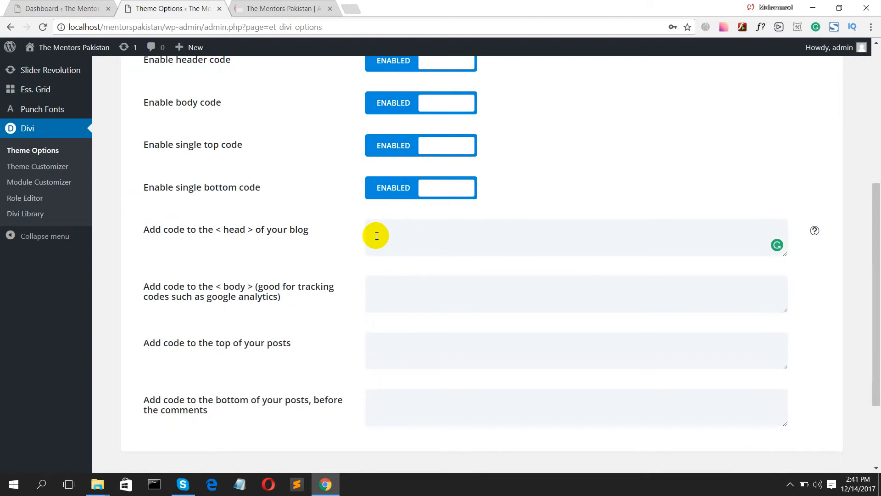
scroll(298, 221, up, 6)
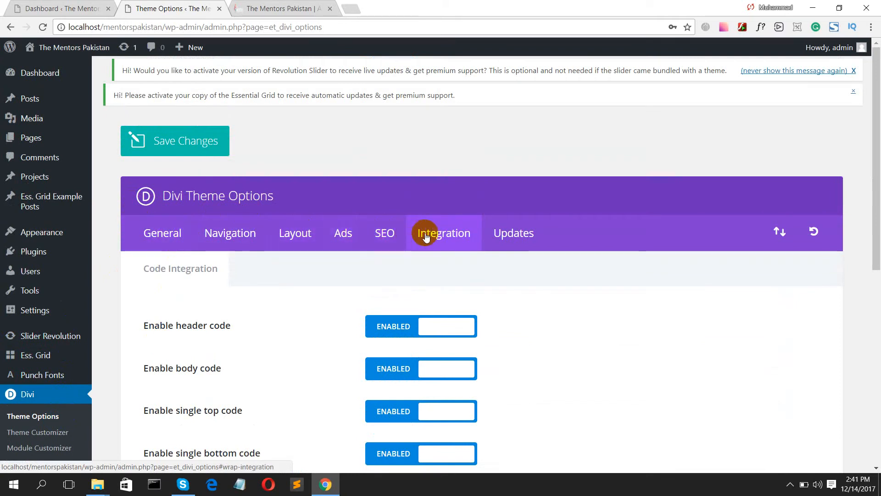
- Review the General, Navigation, Layout, Ads and SEO theme option tabs
click(182, 237)
scroll(280, 250, down, 3)
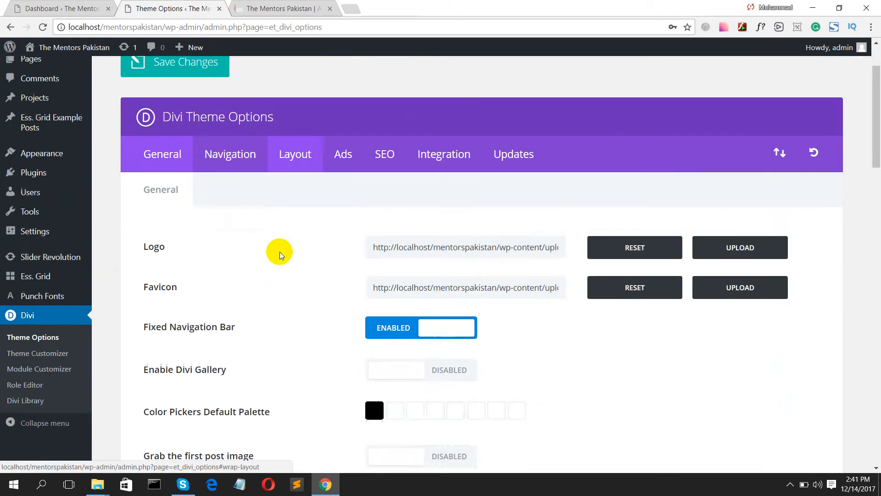
scroll(482, 220, down, 3)
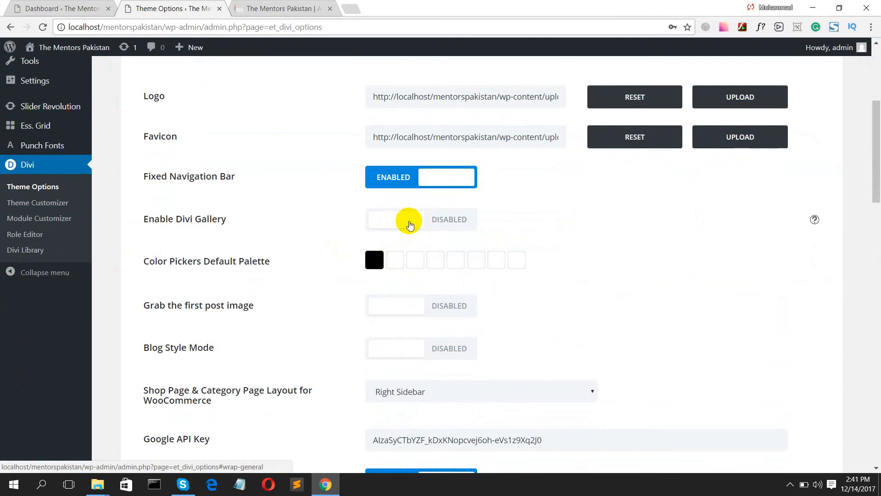
scroll(322, 299, down, 3)
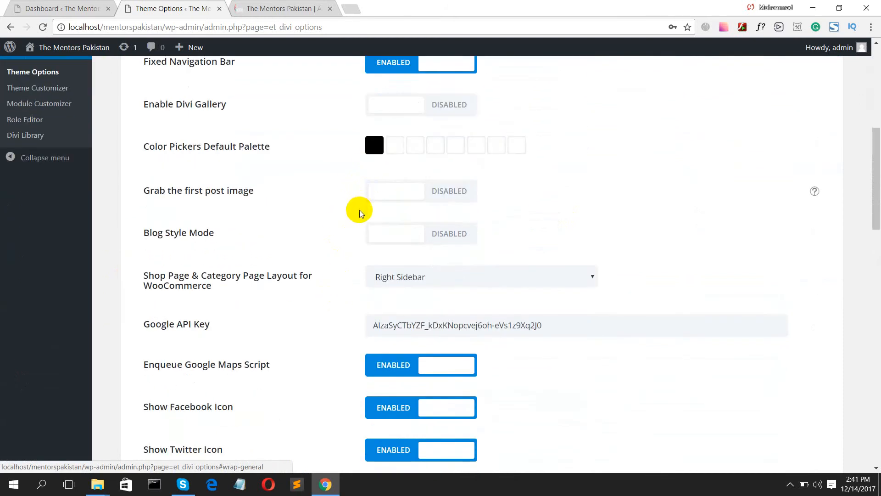
scroll(359, 222, down, 20)
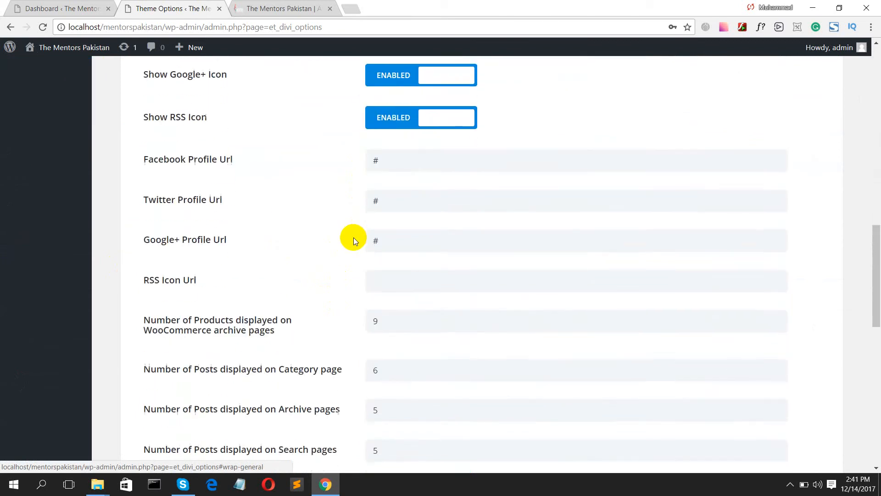
scroll(271, 177, up, 20)
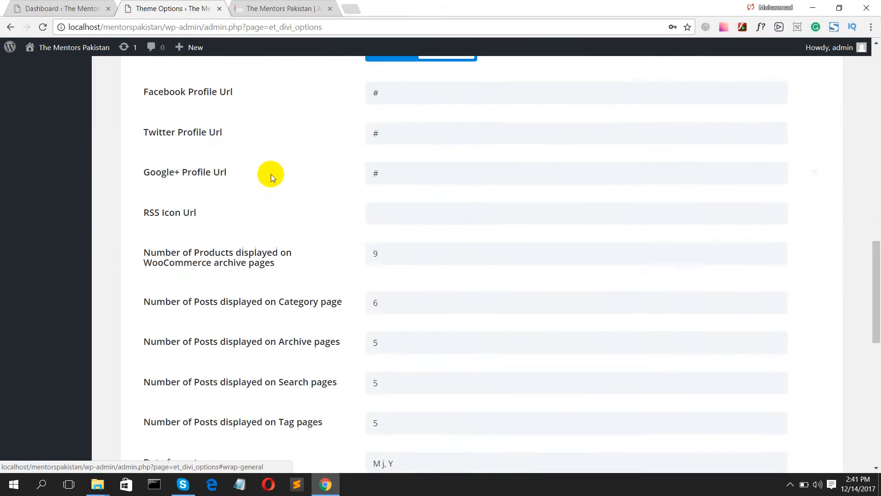
scroll(271, 175, up, 5)
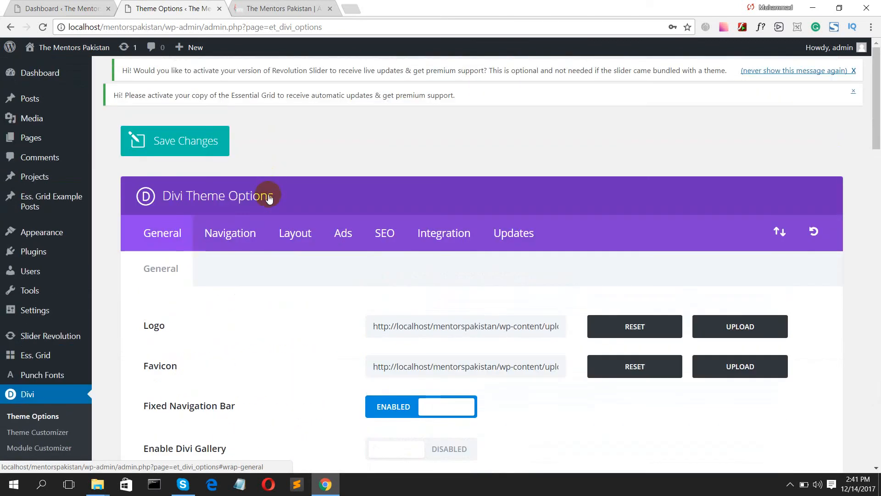
click(214, 232)
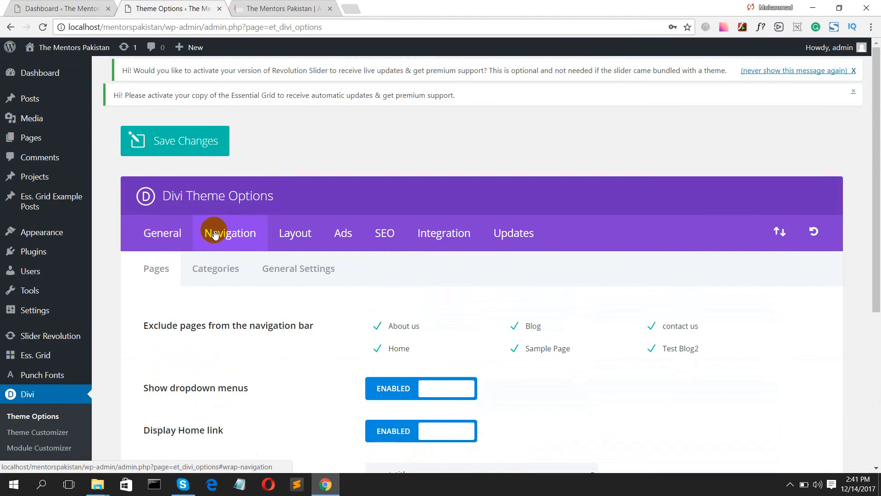
click(293, 231)
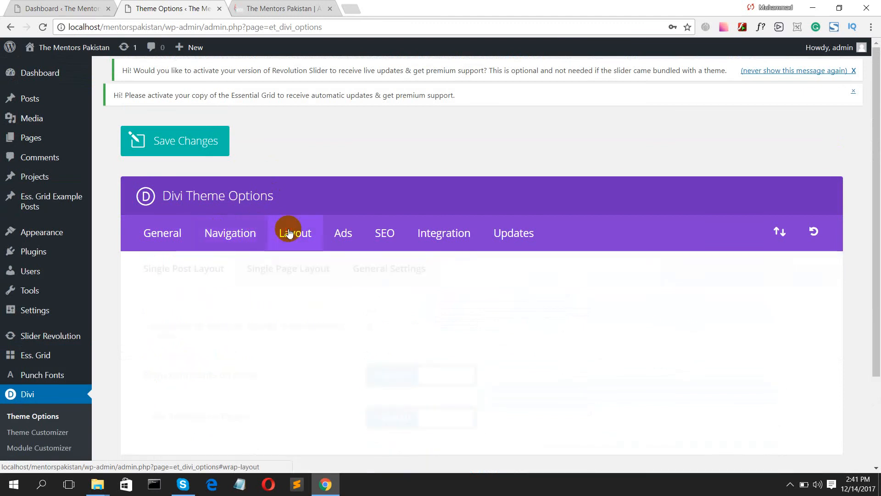
click(333, 234)
click(388, 233)
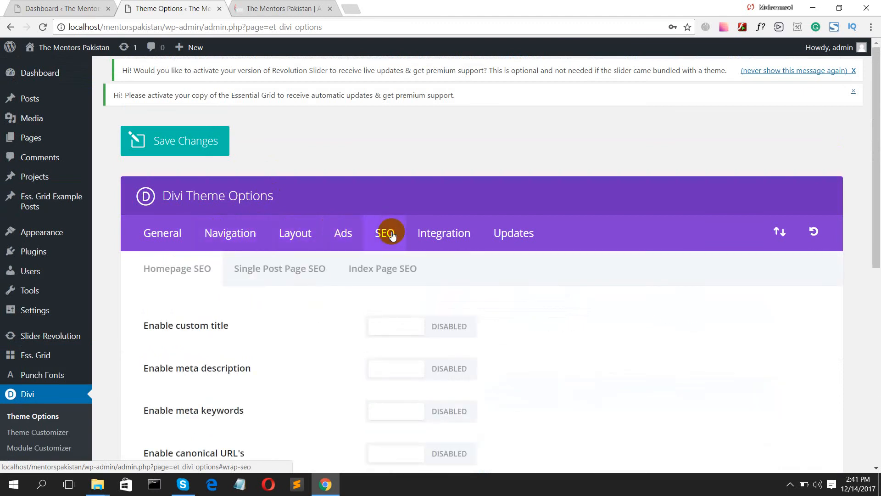
- Return to Integration and click into the empty head and body code boxes
click(423, 235)
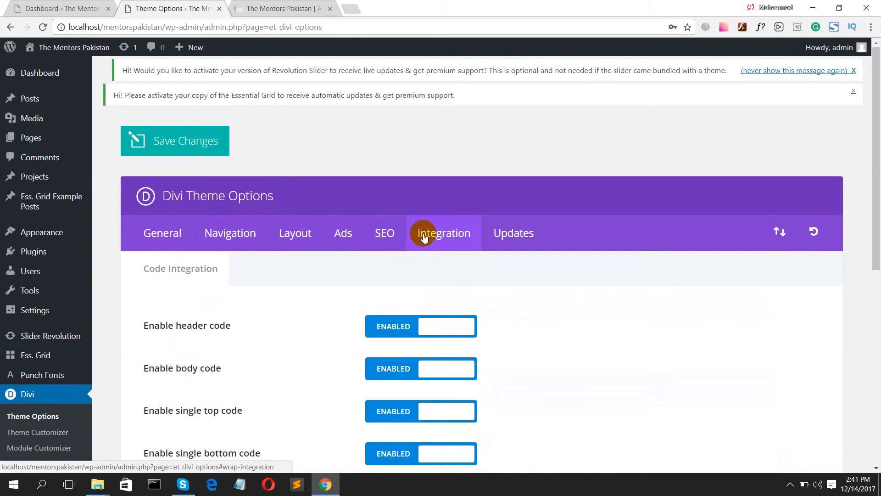
scroll(424, 237, down, 6)
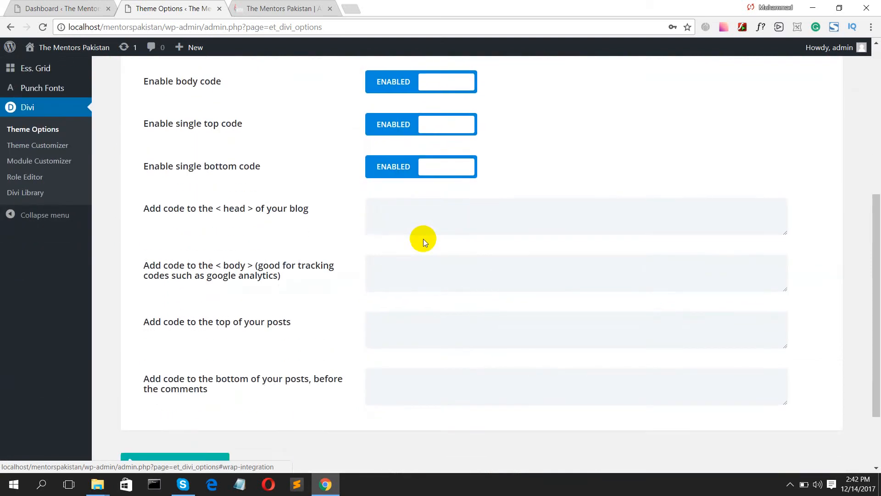
click(379, 215)
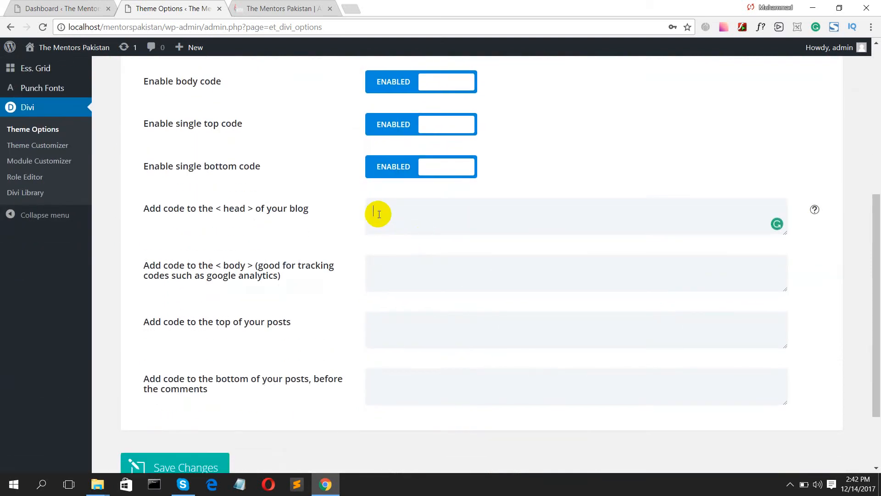
click(374, 270)
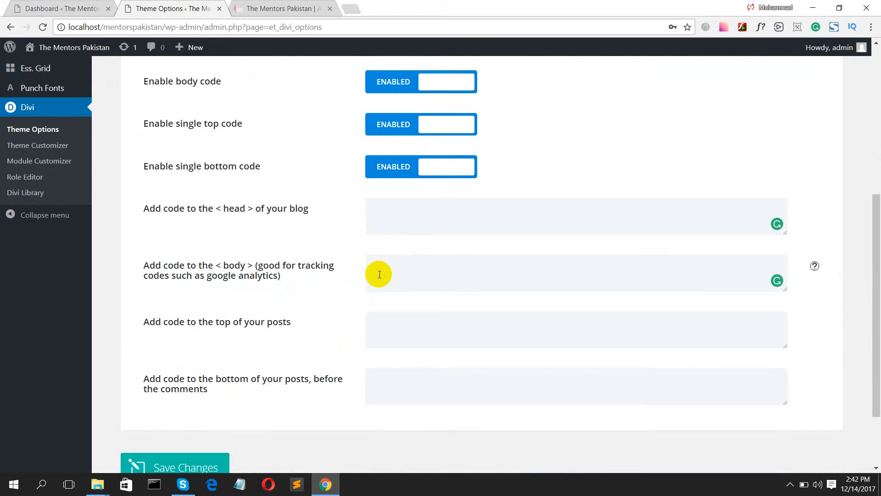
scroll(379, 275, down, 3)
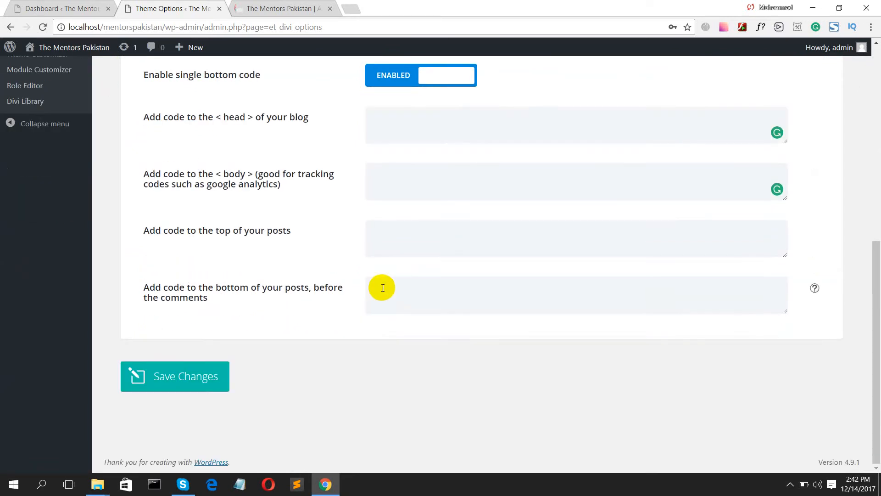
scroll(381, 280, up, 10)
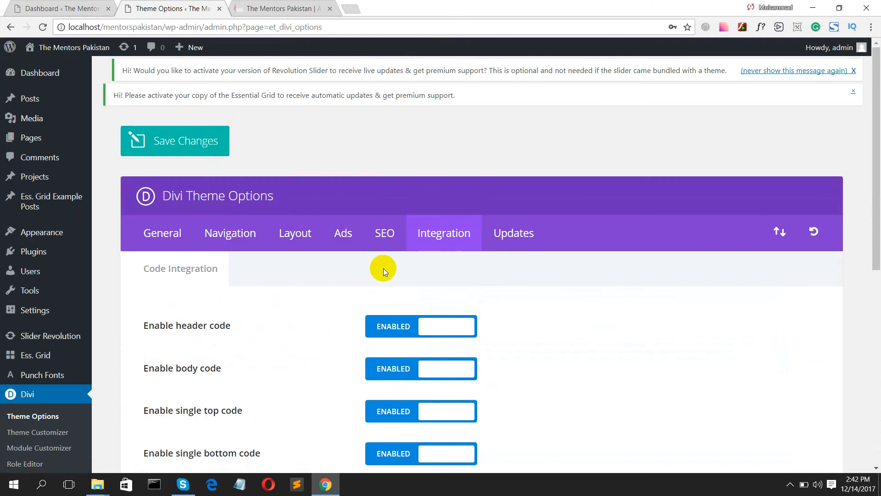
- Open the Divi Updates tab, leaving Username and API Key empty after dismissing autofill suggestions
click(529, 242)
click(428, 324)
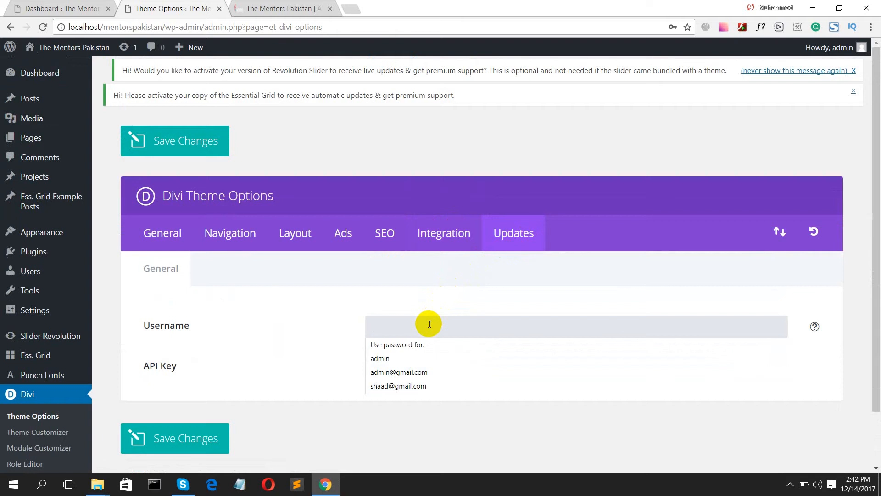
click(319, 326)
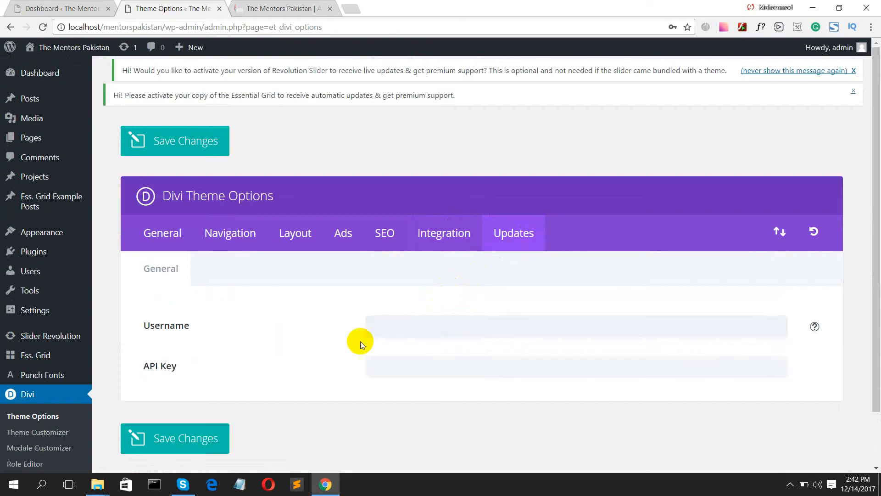
click(391, 362)
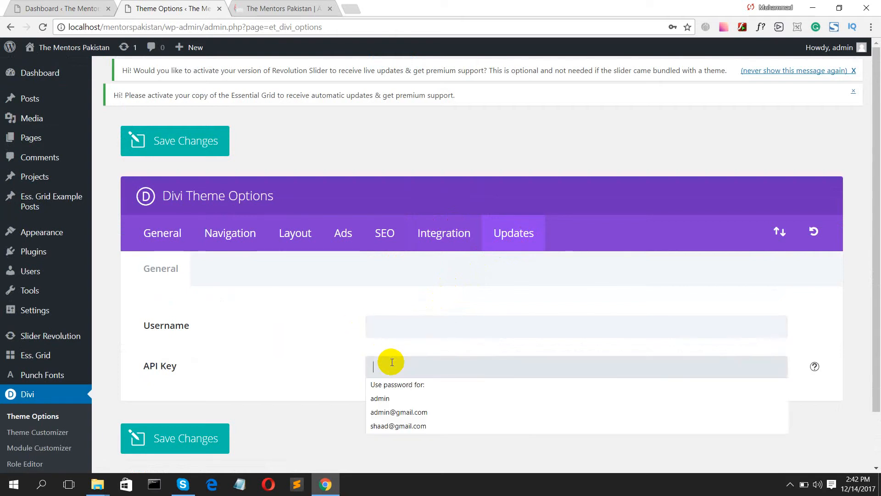
click(320, 356)
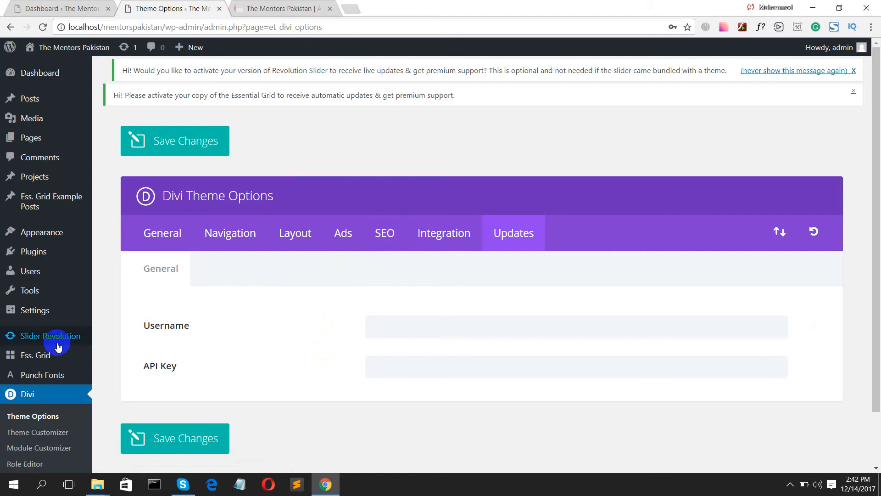
scroll(64, 384, down, 2)
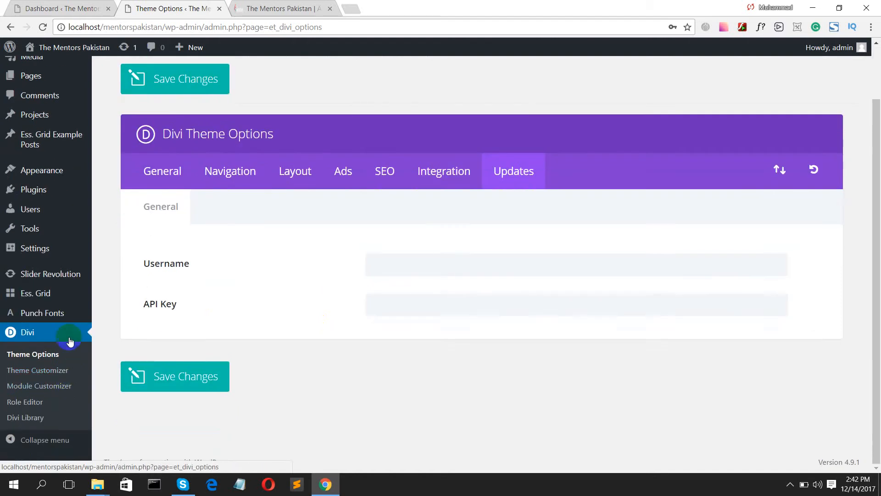
- Open Divi's header.php in the theme editor and place the cursor after the <head> tag
click(52, 178)
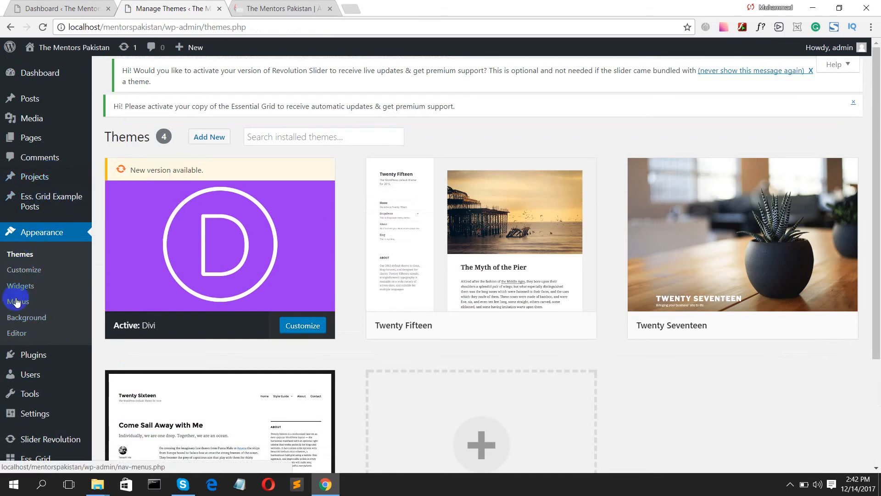
click(18, 334)
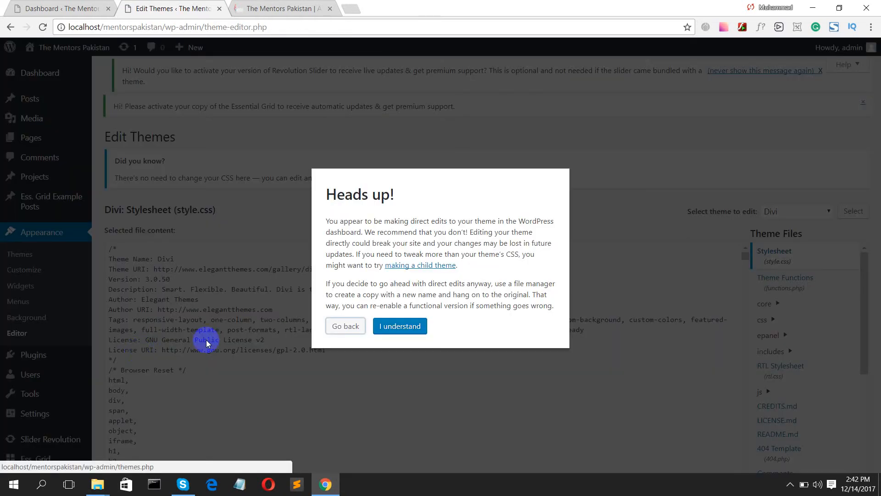
click(388, 325)
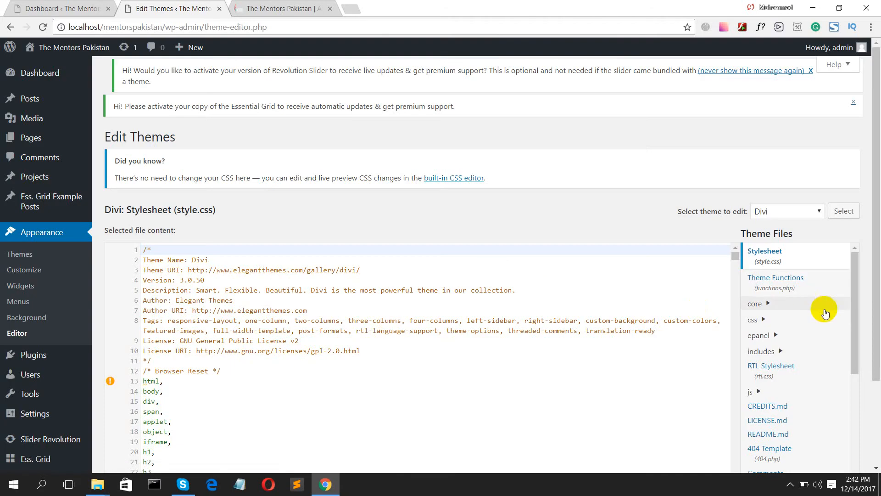
scroll(785, 381, down, 4)
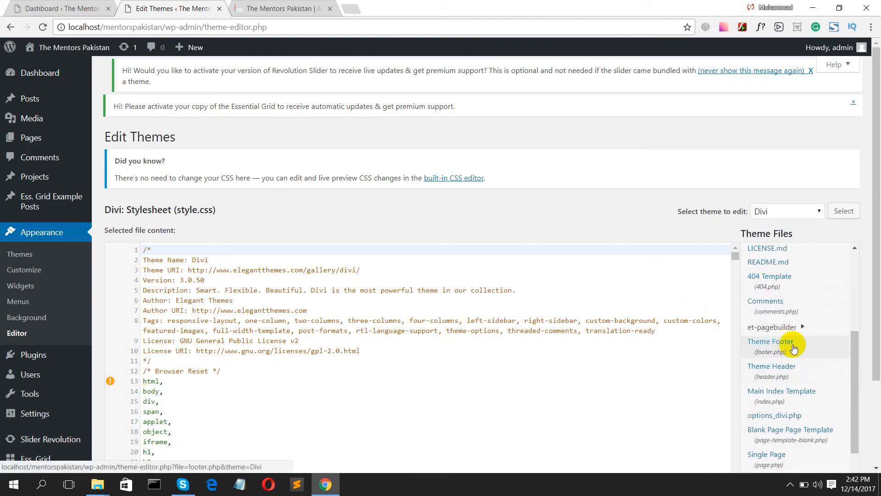
click(794, 373)
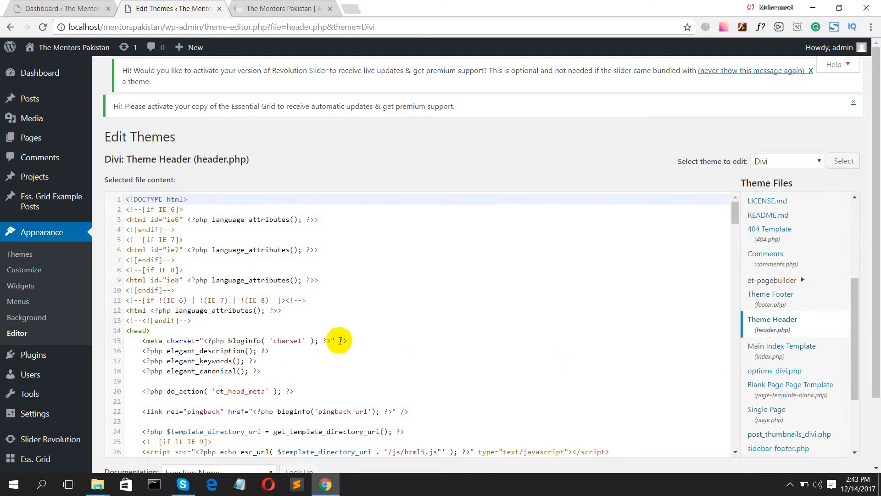
click(160, 334)
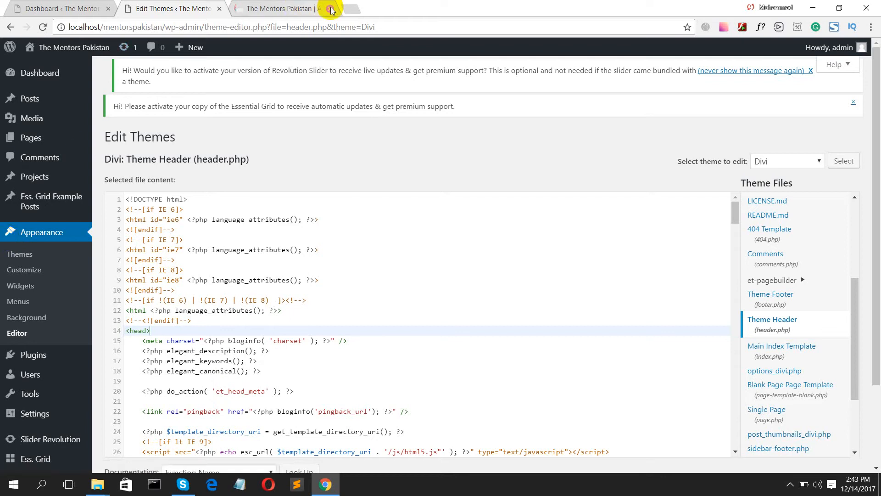
- Search 'google fonts' in a new tab and remove the stray 4 from Yahoo's search box
click(351, 8)
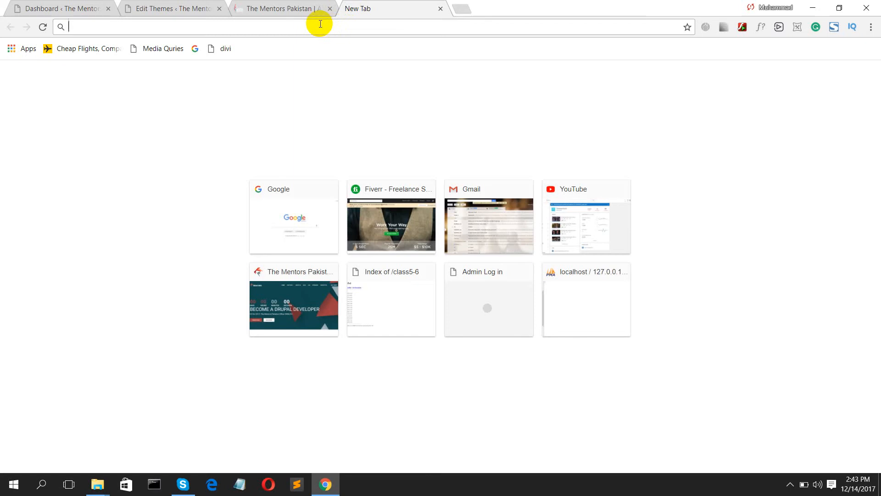
text(google)
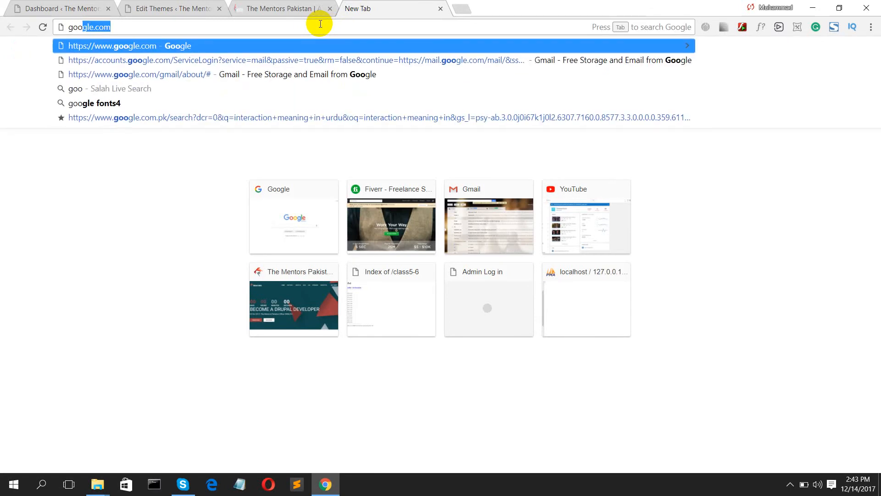
text( fonts4)
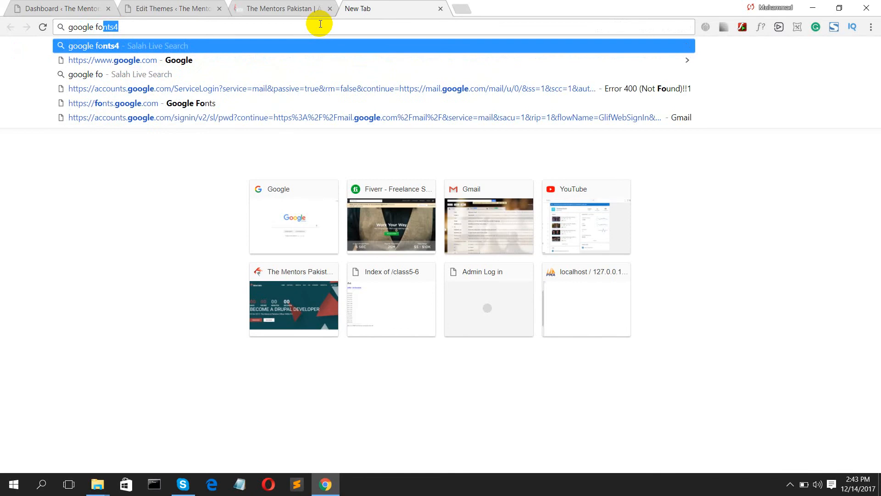
key(Return)
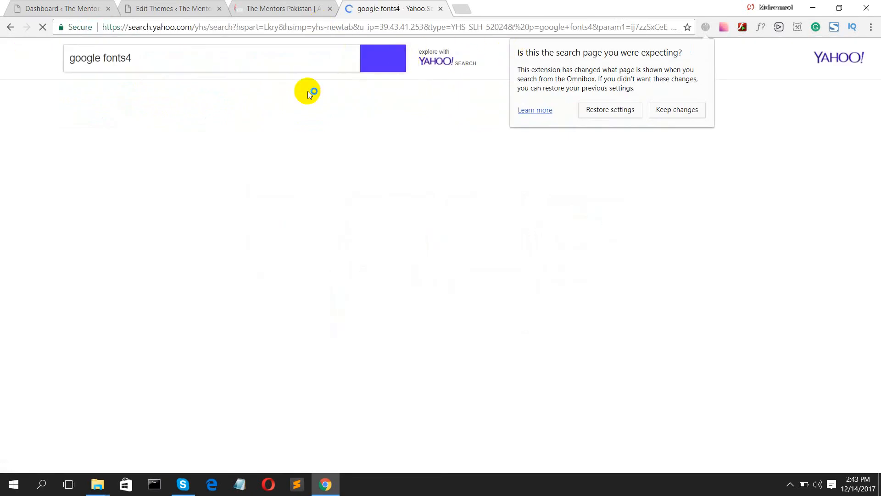
click(144, 58)
key(BackSpace)
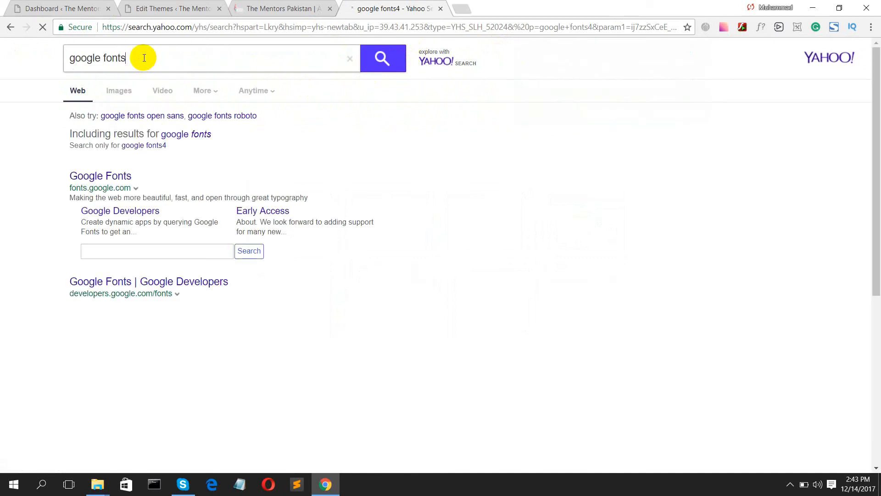
- Open the Google Fonts site and scroll the directory down to the Lobster font
click(102, 179)
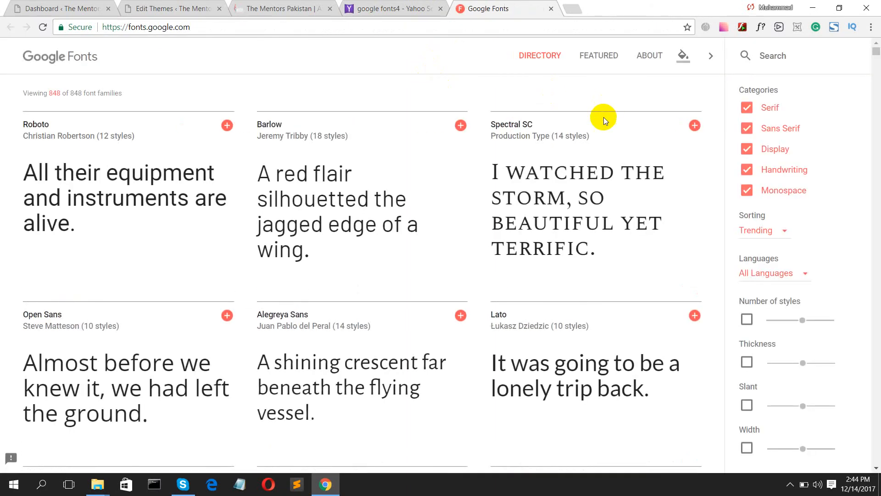
scroll(625, 166, down, 9)
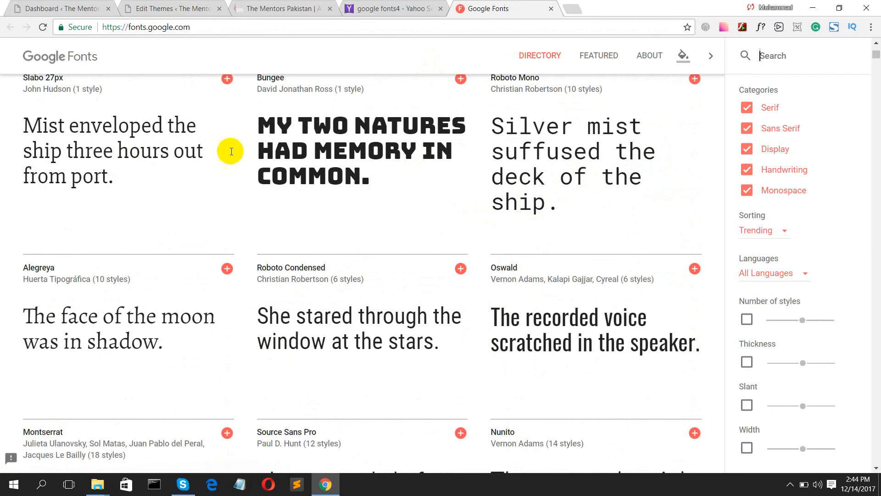
scroll(306, 215, down, 12)
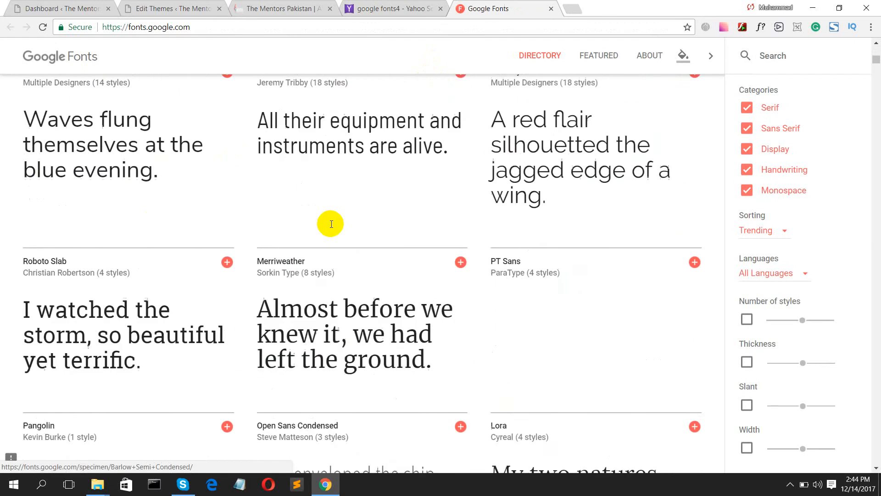
scroll(330, 224, down, 20)
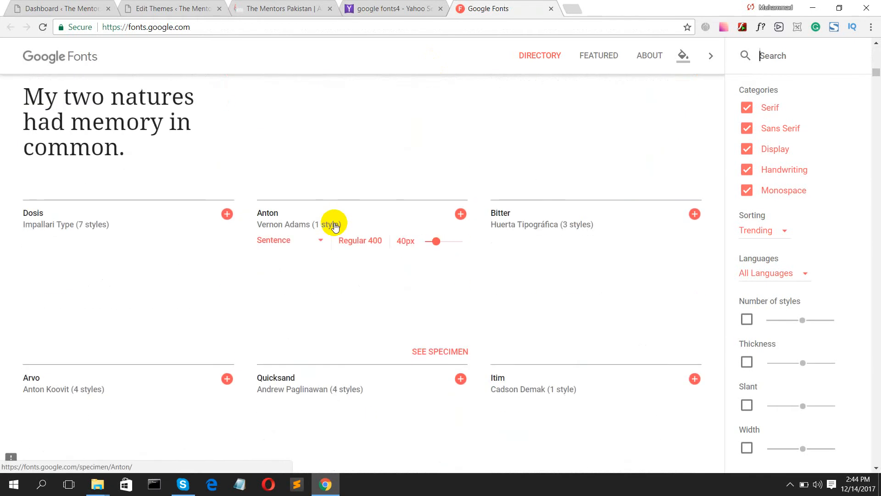
scroll(334, 225, down, 10)
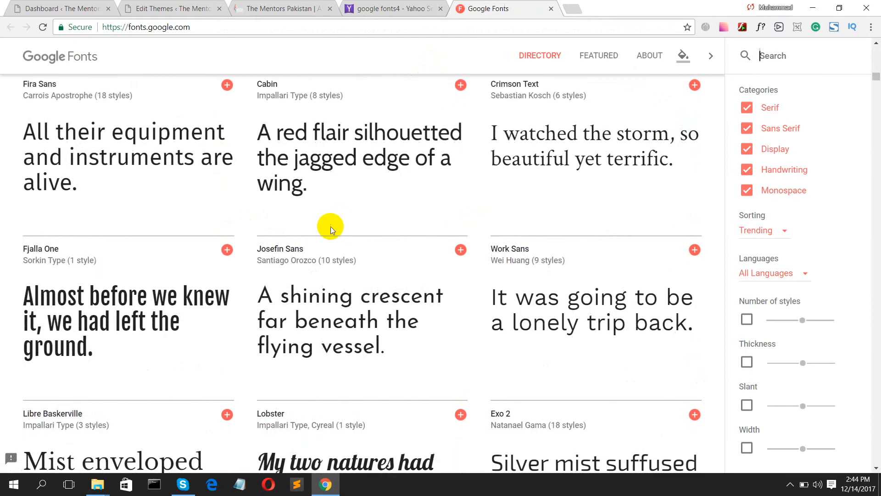
scroll(330, 225, down, 5)
mouse_move(282, 188)
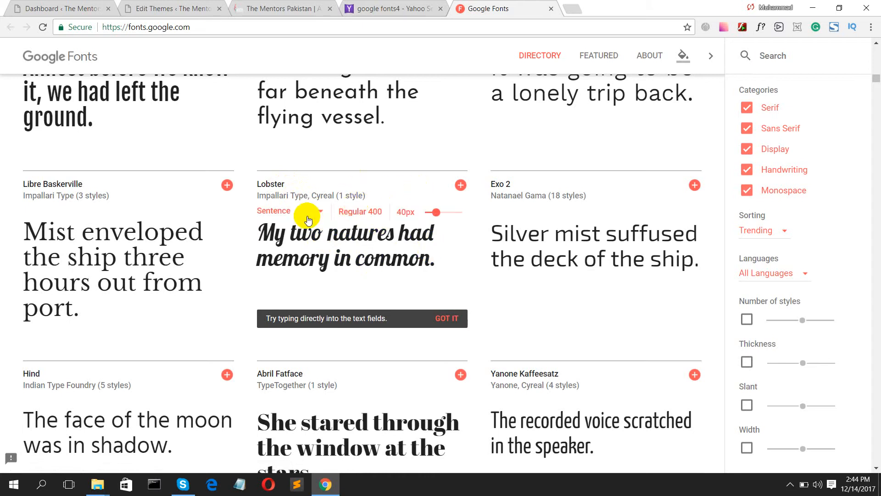
scroll(401, 248, down, 5)
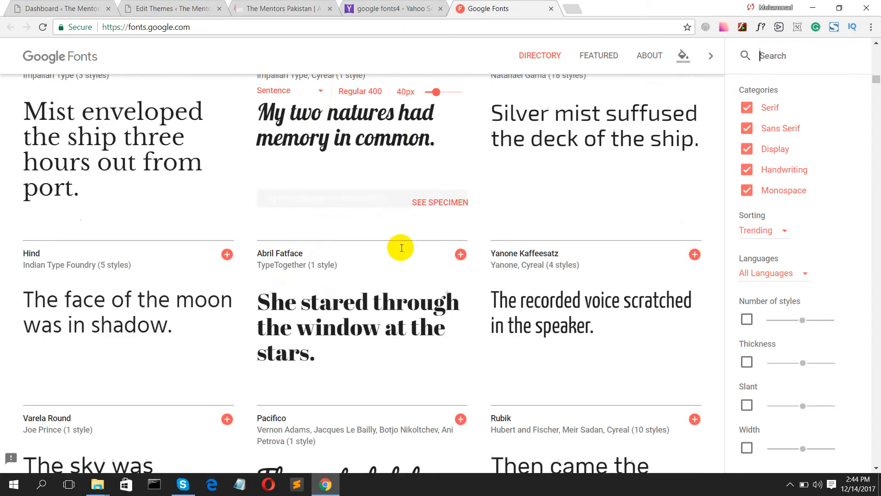
scroll(360, 223, up, 5)
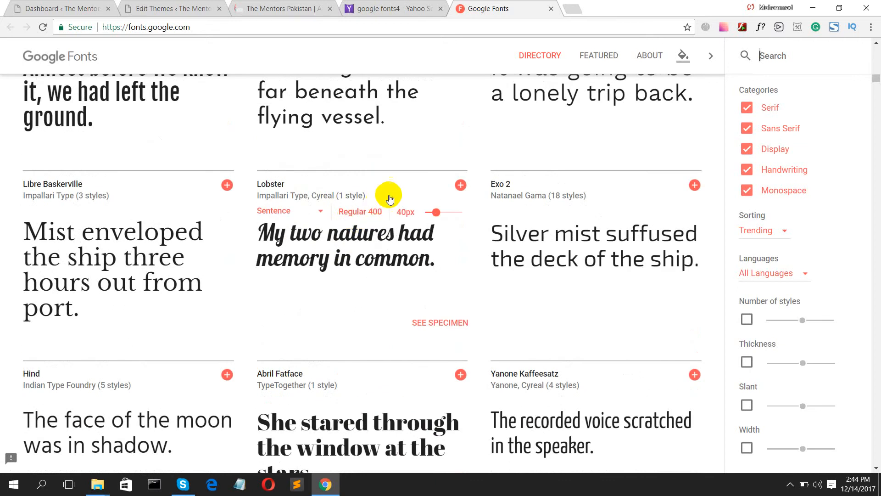
- Add Lobster to the selection and select its <link> stylesheet embed code
click(461, 185)
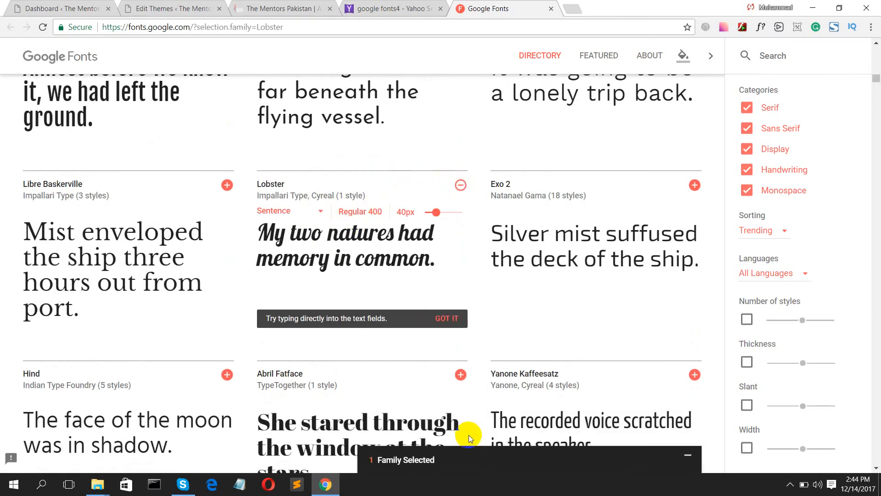
click(473, 462)
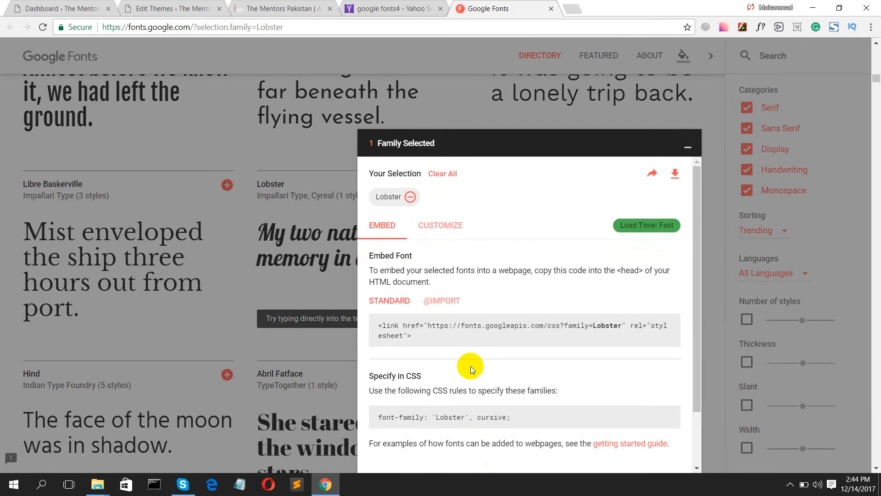
scroll(413, 262, down, 1)
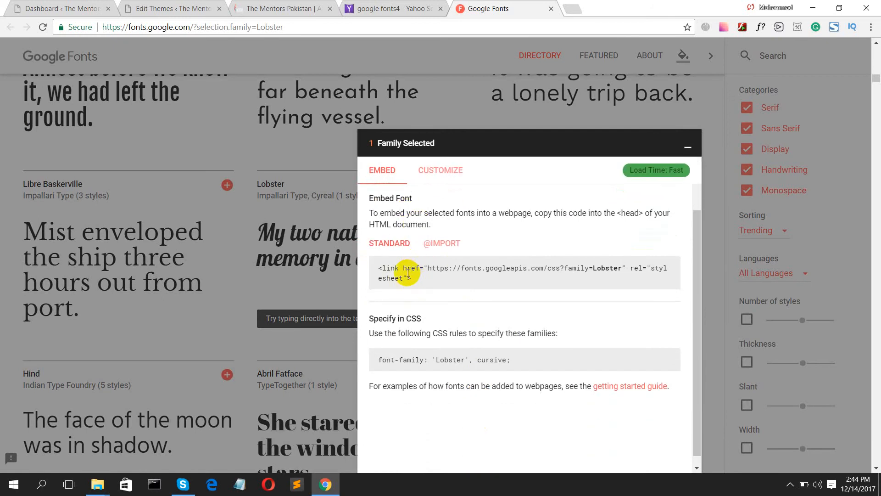
drag(420, 280, 372, 268)
key(ctrl+c)
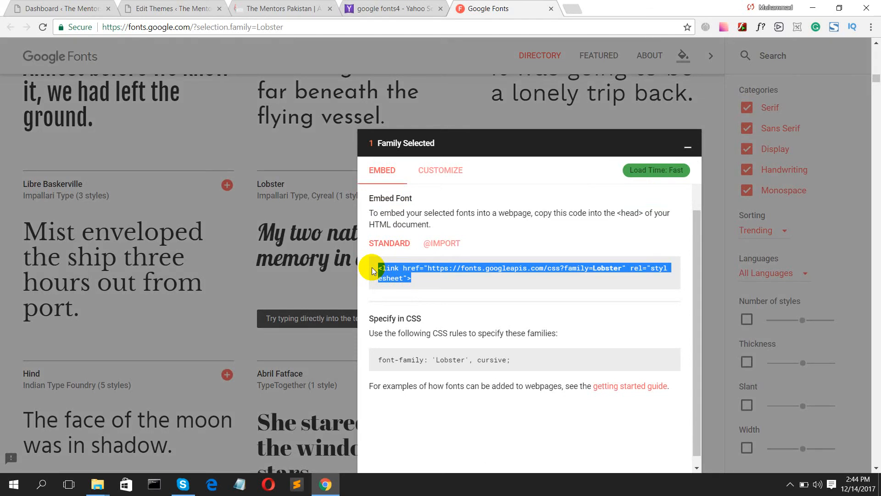
- Paste the Lobster stylesheet link on a new line after <head> in header.php and save
click(148, 7)
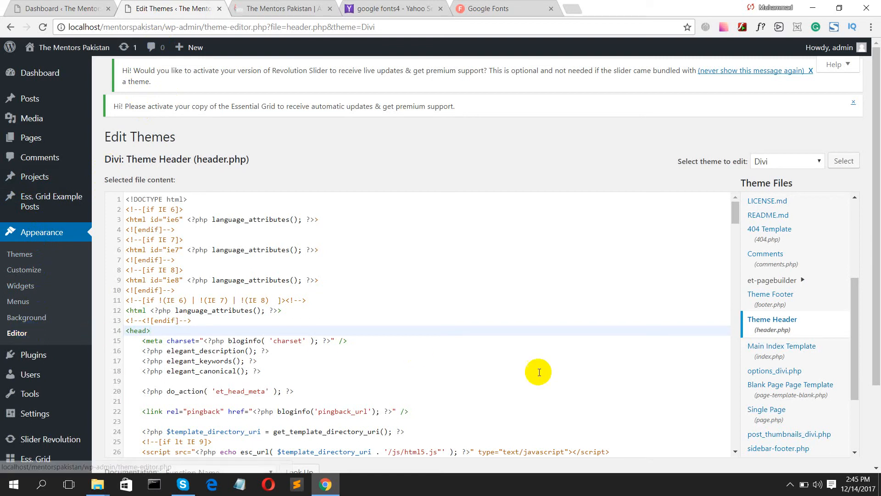
click(773, 329)
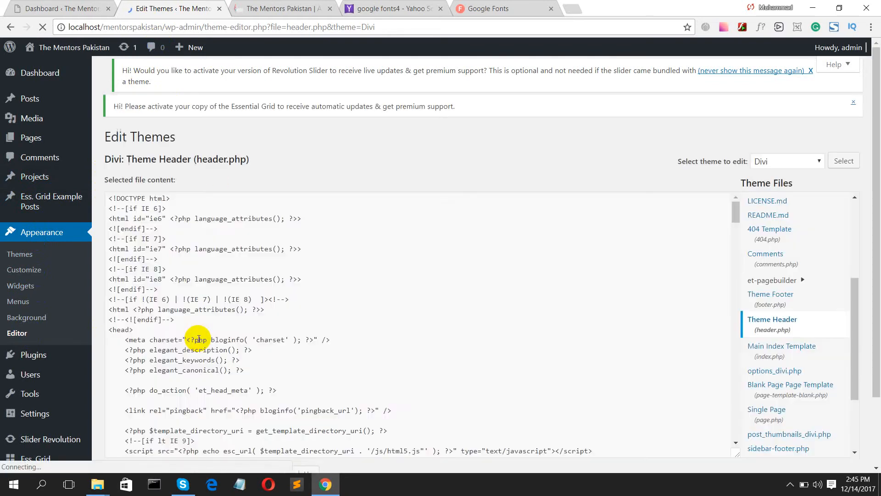
click(155, 333)
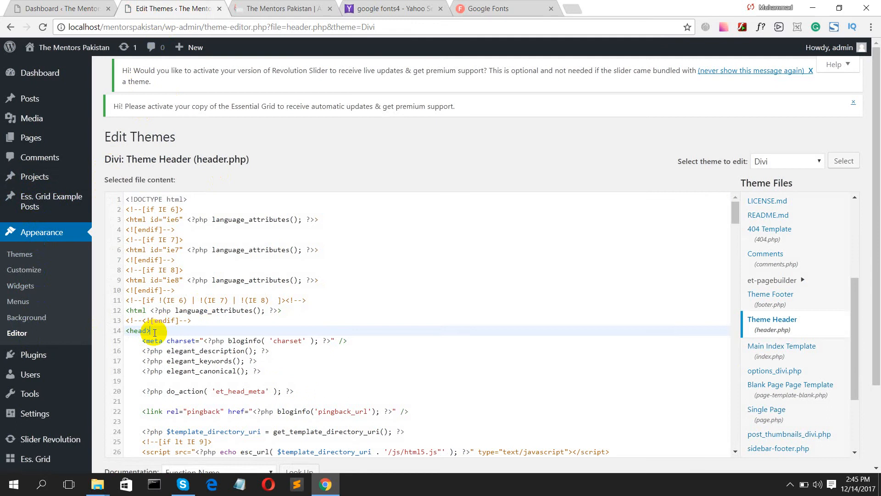
key(Return)
key(ctrl+v)
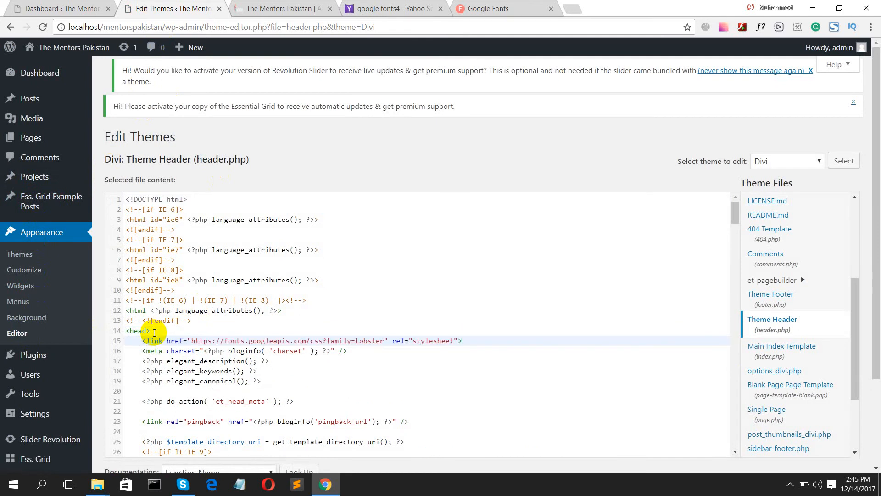
scroll(521, 415, down, 5)
scroll(877, 294, down, 1)
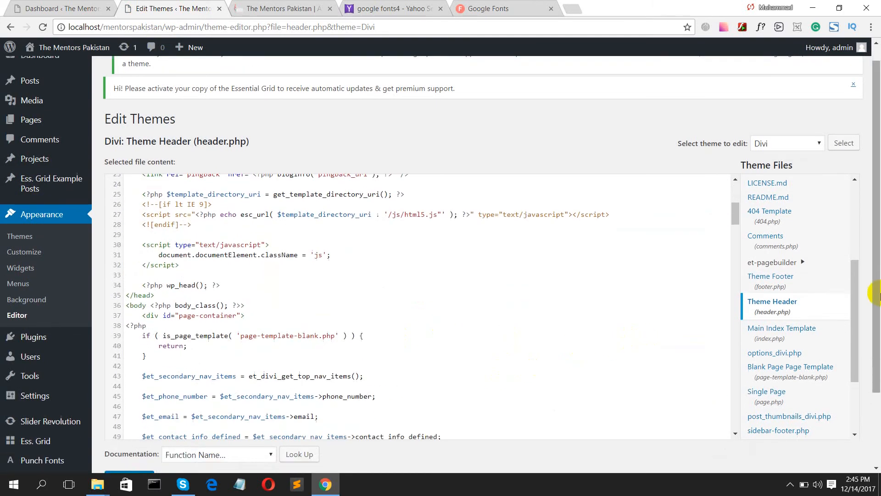
scroll(877, 294, down, 2)
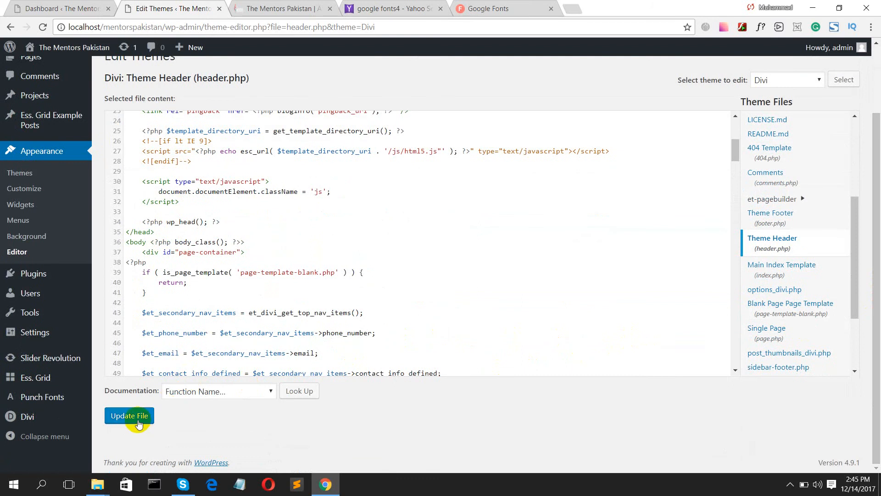
click(139, 423)
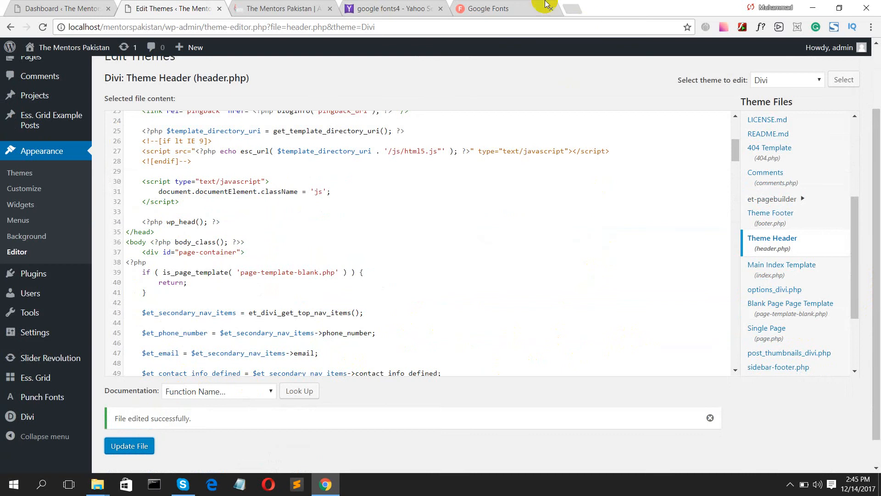
click(520, 5)
scroll(425, 340, down, 1)
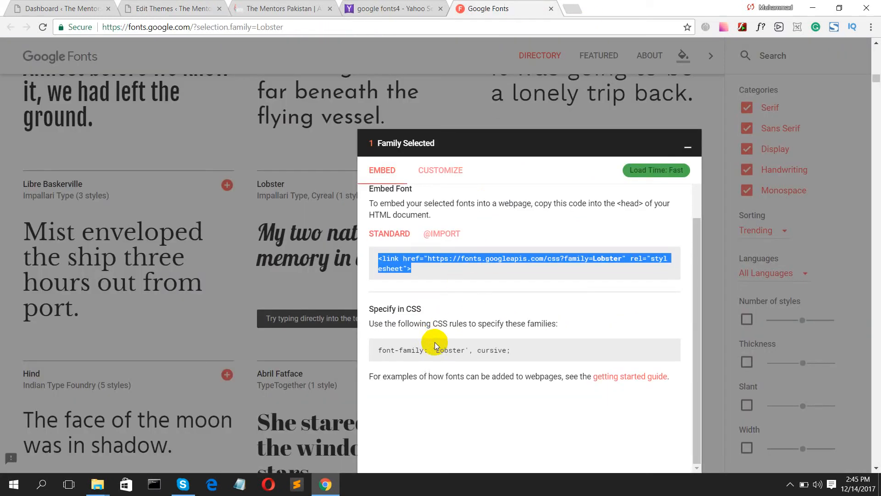
drag(509, 350, 371, 352)
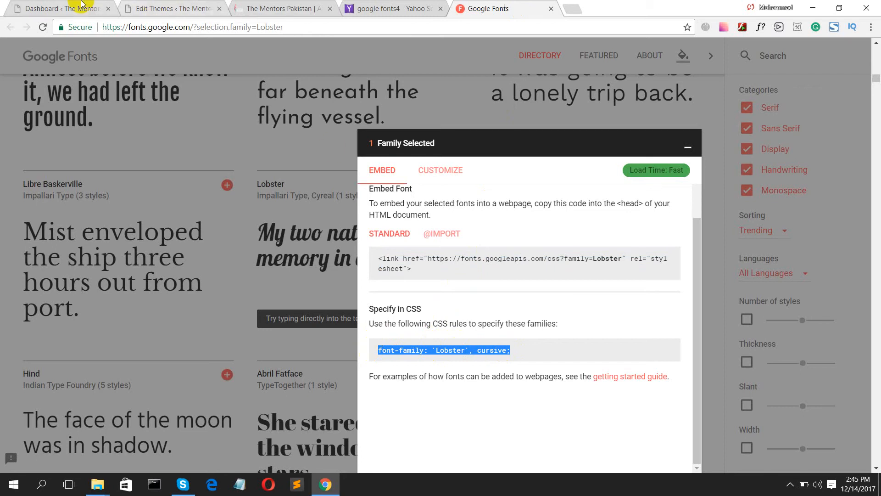
click(137, 4)
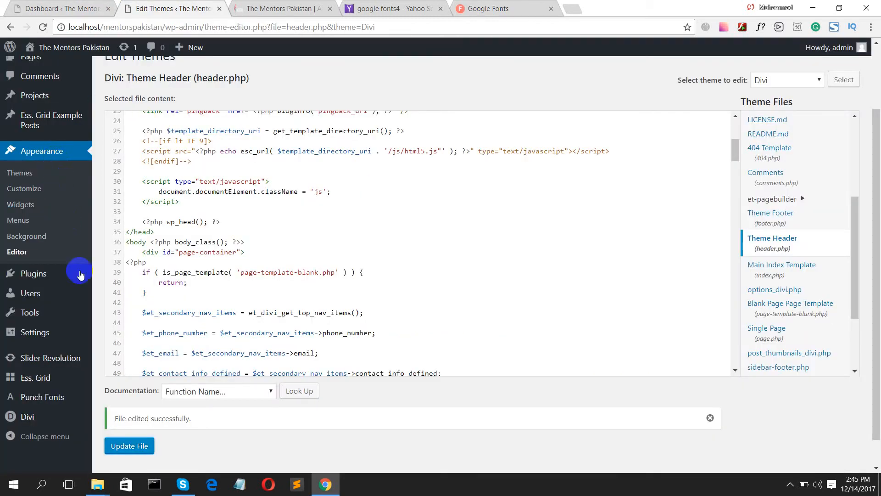
- From the WordPress dashboard, open the Pages > All Pages list
click(57, 6)
mouse_move(28, 178)
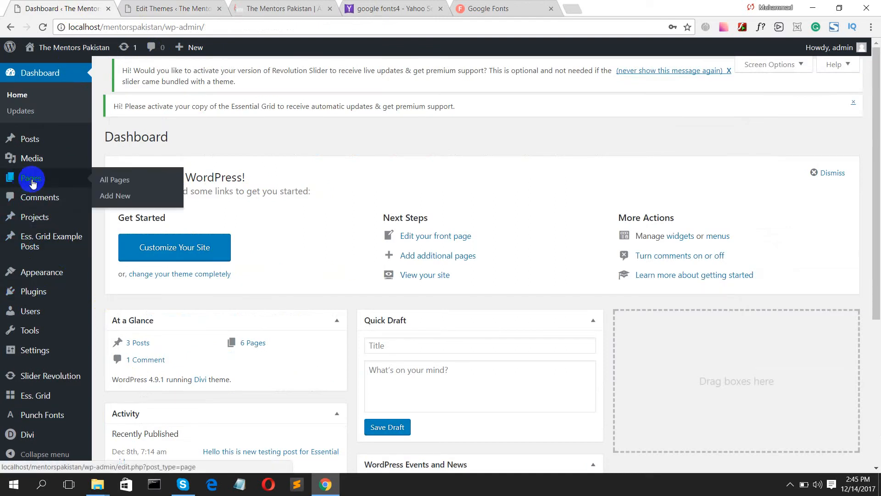
click(110, 180)
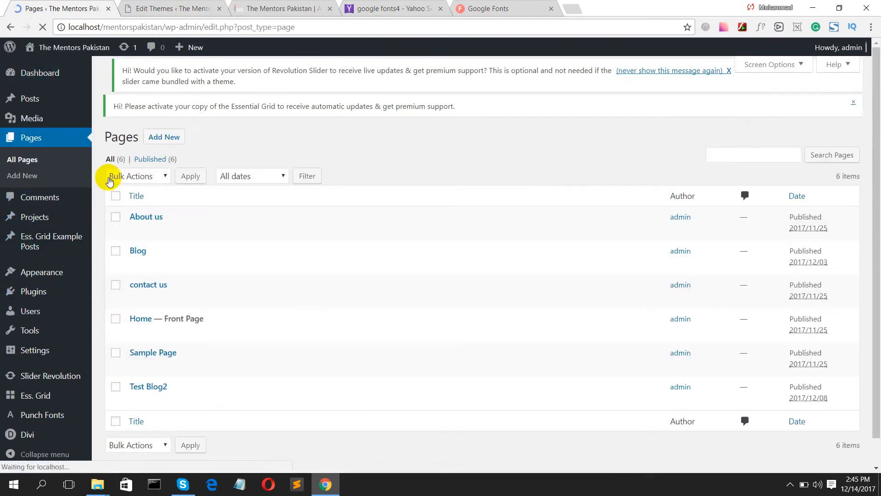
drag(49, 6, 163, 2)
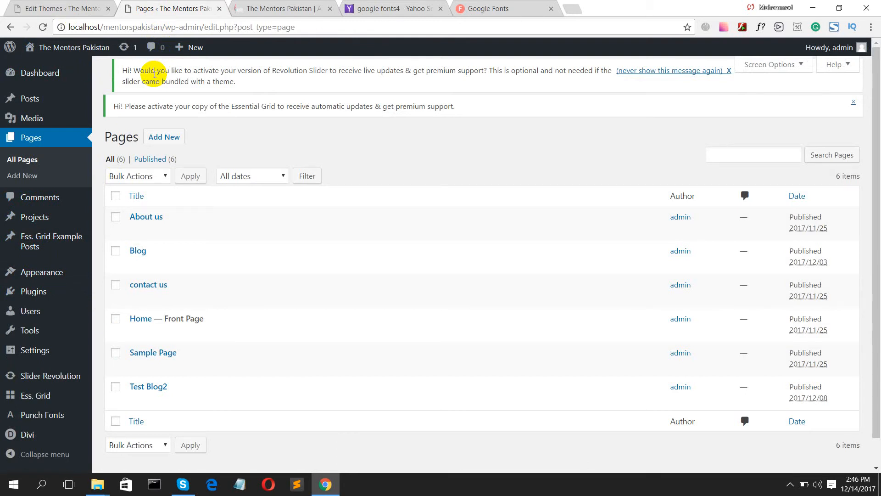
- Open the Home page and check its slider, text and blurb modules in the Divi Builder
mouse_move(142, 250)
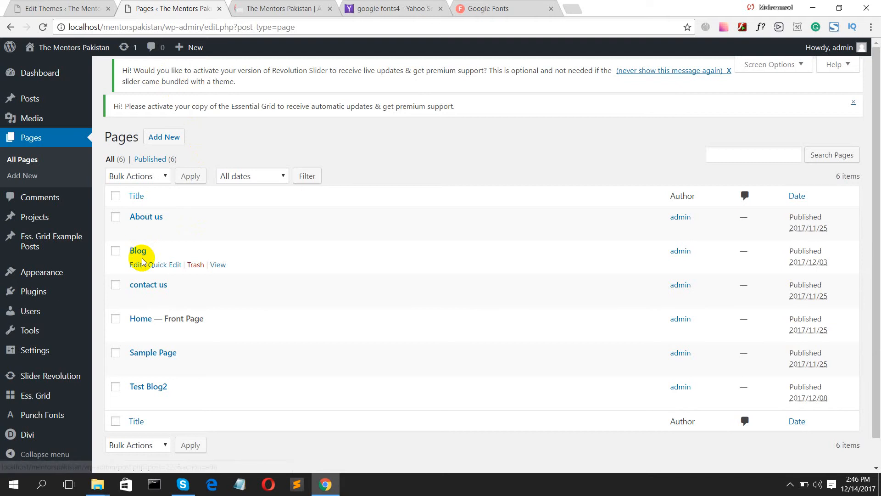
mouse_move(140, 316)
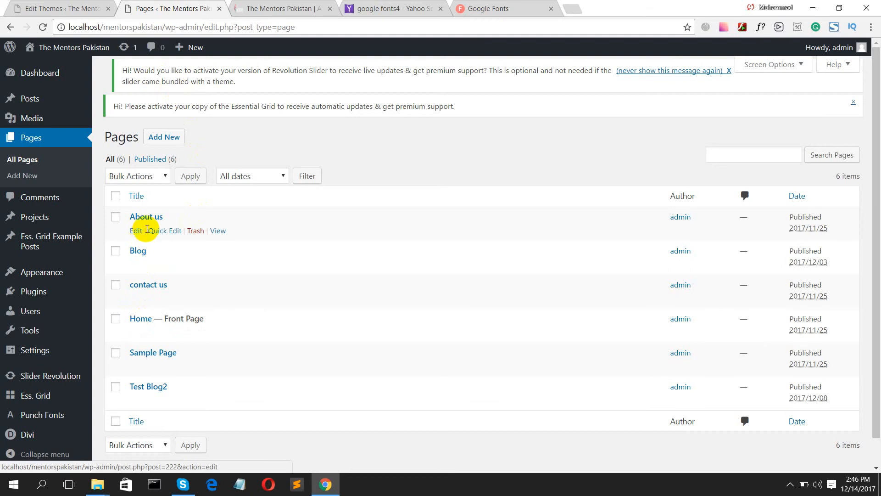
click(143, 321)
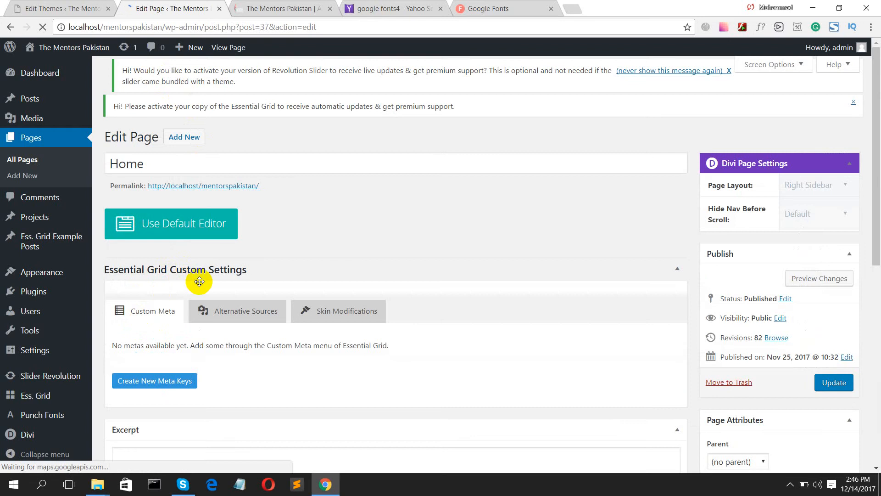
scroll(278, 236, down, 12)
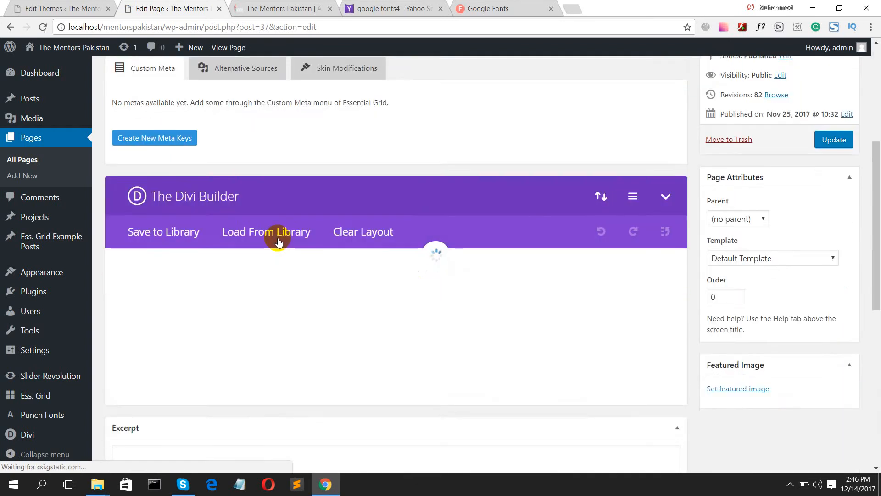
scroll(278, 238, down, 4)
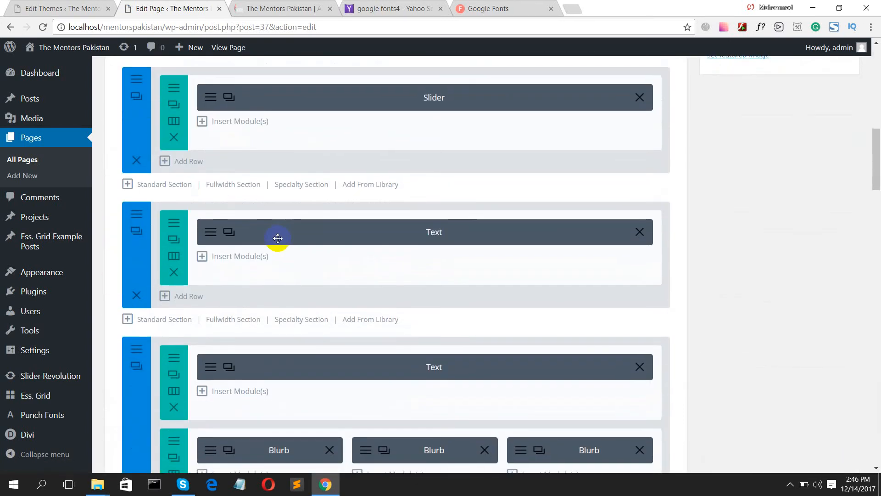
scroll(279, 237, up, 15)
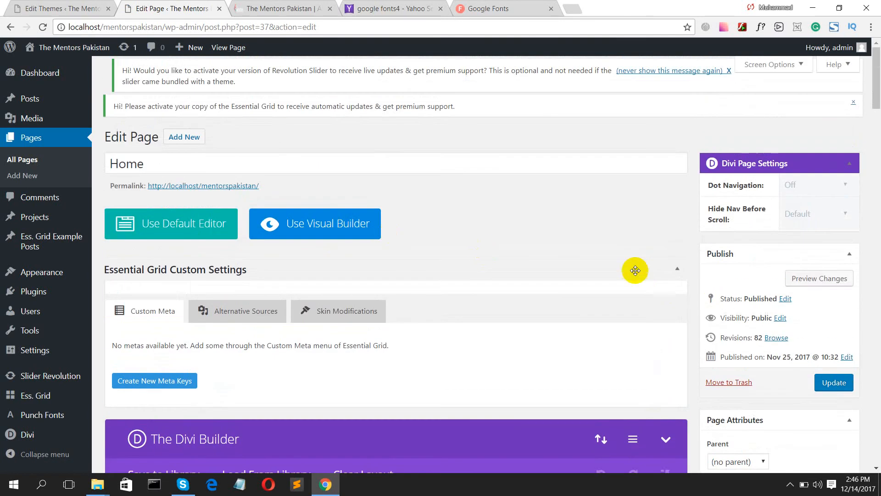
- Preview the Home page with its current changes and scroll through it
click(829, 279)
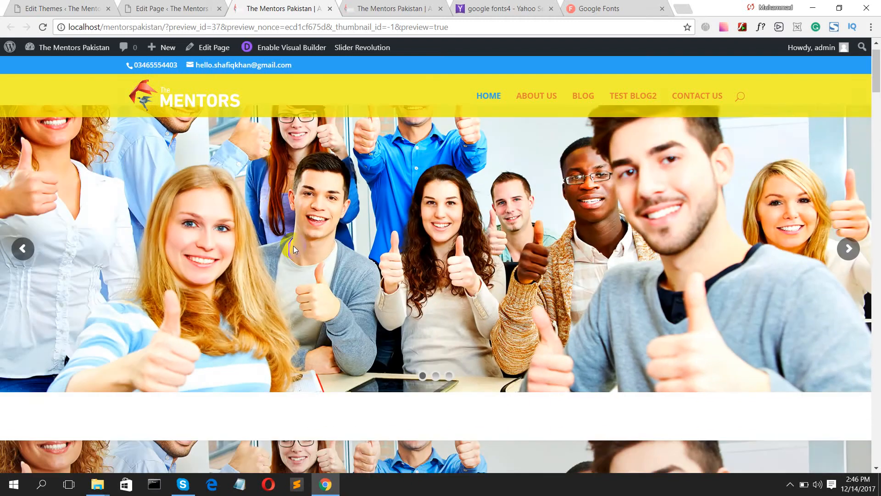
scroll(294, 245, down, 5)
scroll(295, 246, down, 2)
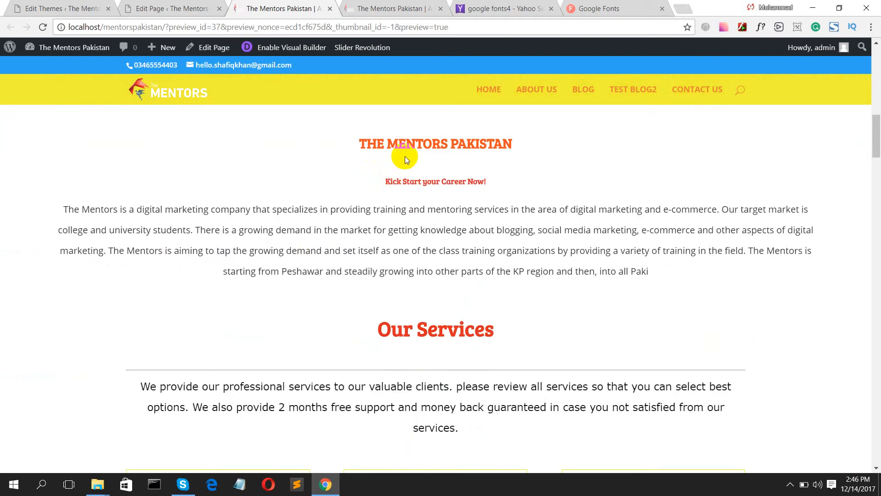
scroll(384, 321, down, 5)
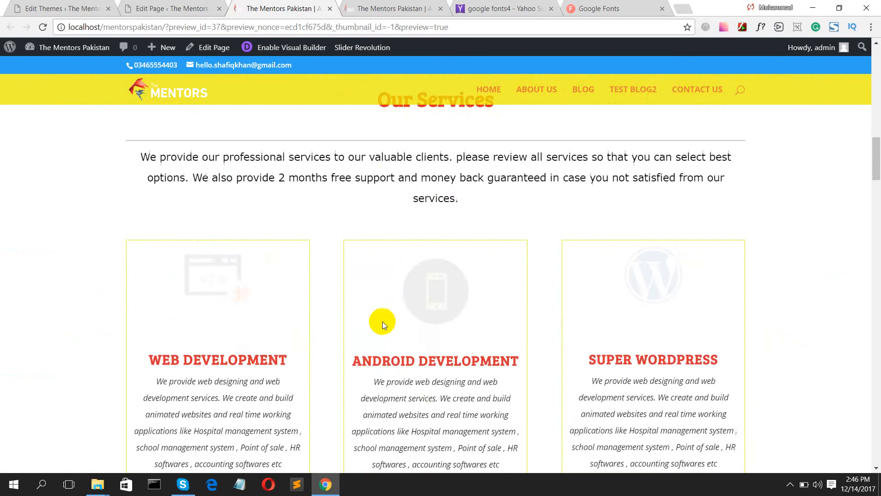
scroll(382, 322, down, 5)
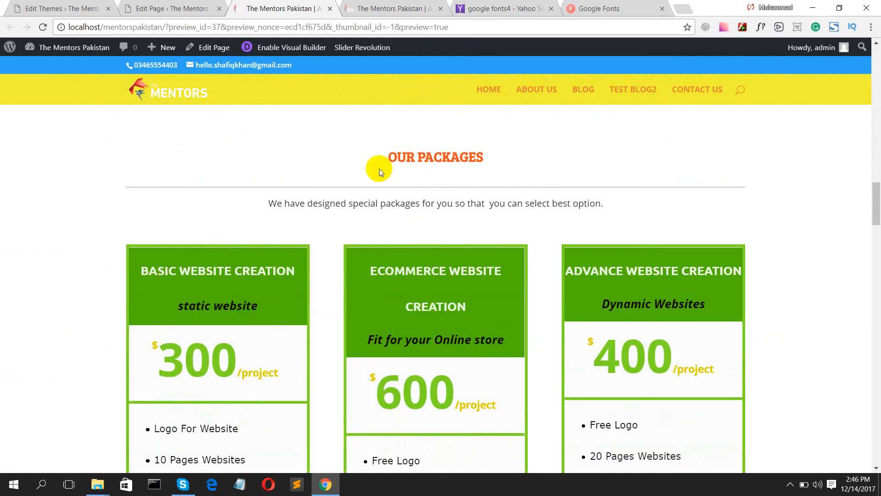
scroll(385, 165, down, 5)
scroll(385, 170, up, 7)
scroll(392, 225, up, 15)
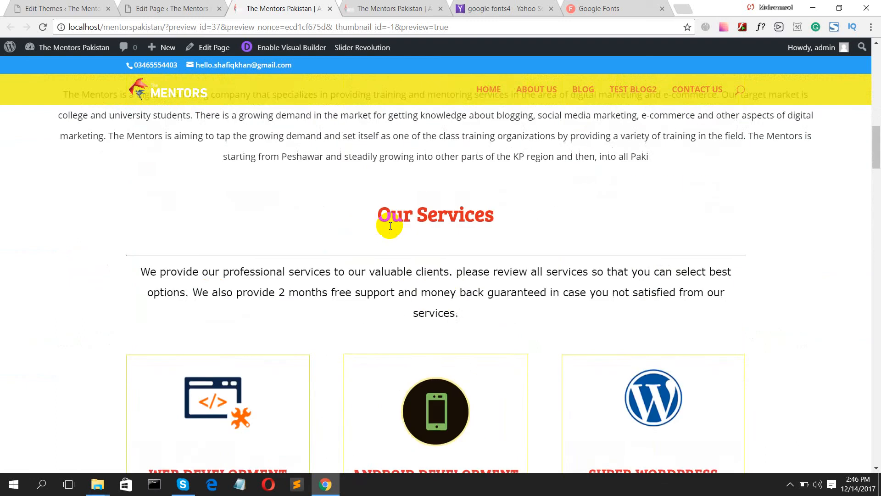
scroll(393, 263, down, 3)
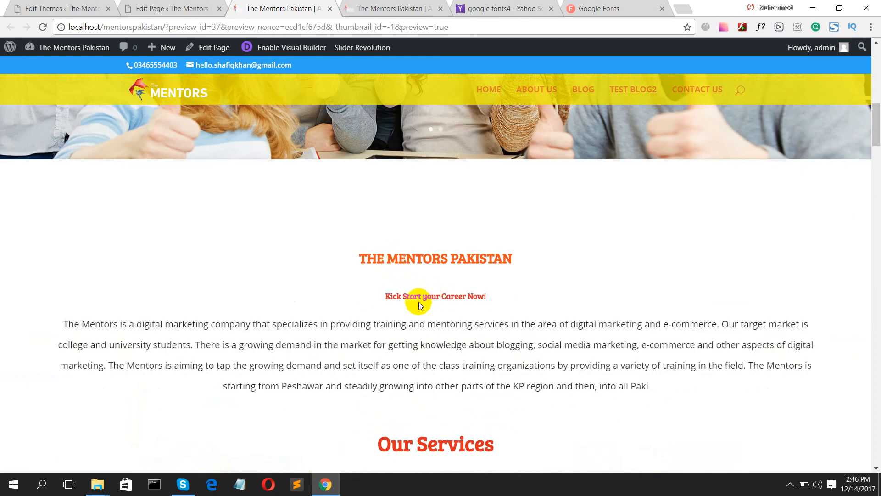
scroll(419, 303, down, 5)
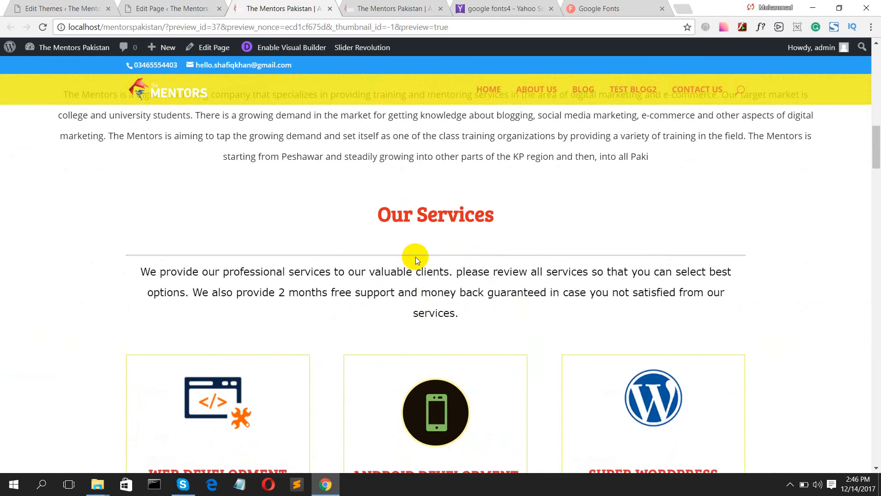
- Compare the editor with the preview, then open the Our Services text module settings
click(150, 6)
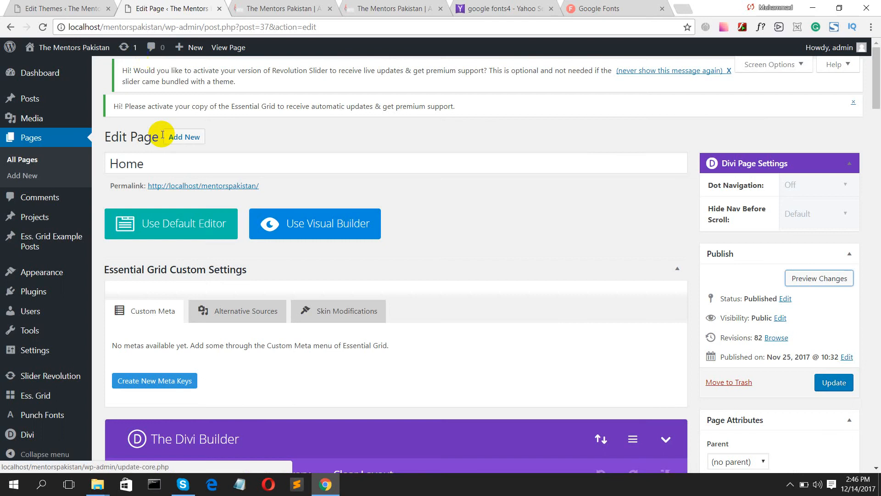
scroll(246, 336, down, 6)
scroll(251, 354, down, 9)
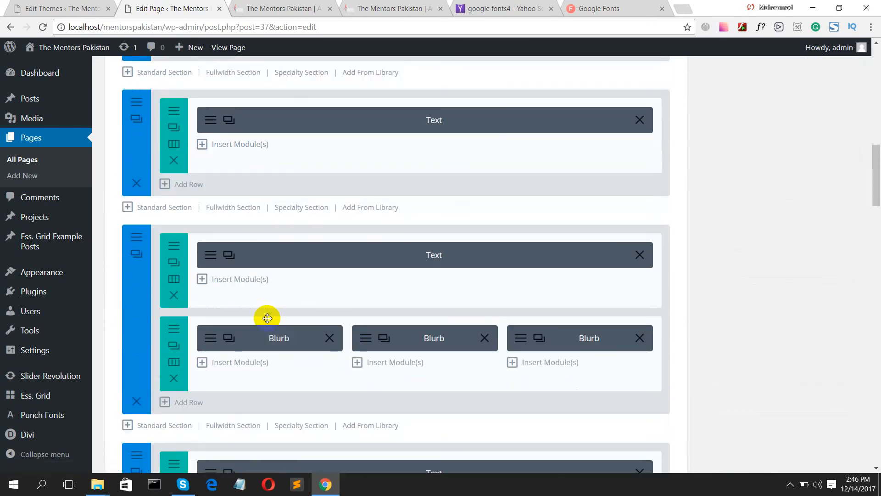
click(252, 5)
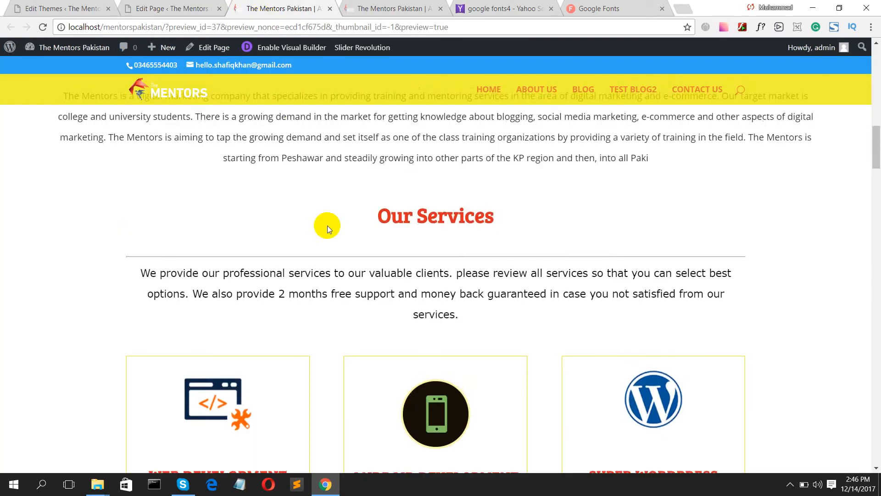
scroll(327, 225, up, 9)
scroll(327, 225, down, 15)
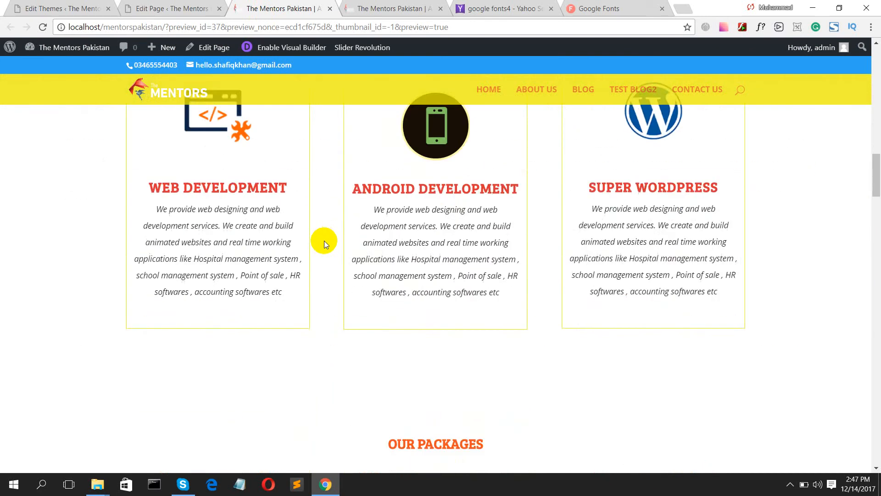
scroll(324, 241, up, 9)
click(149, 8)
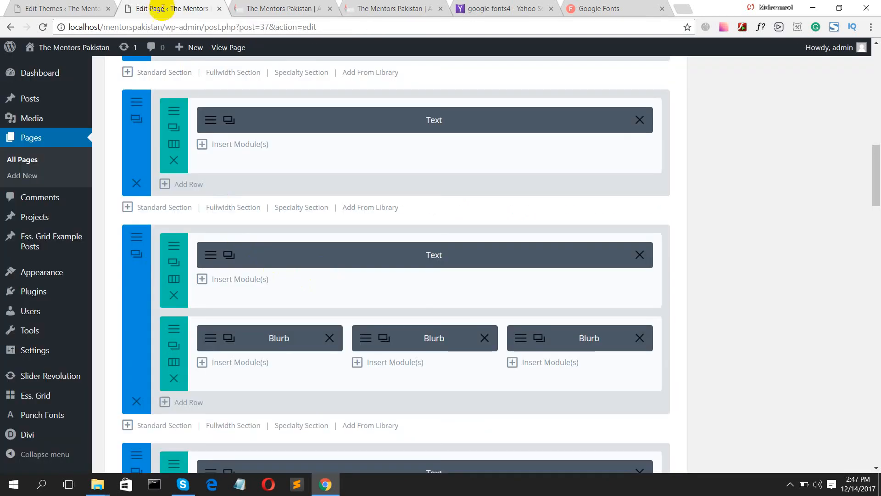
click(208, 261)
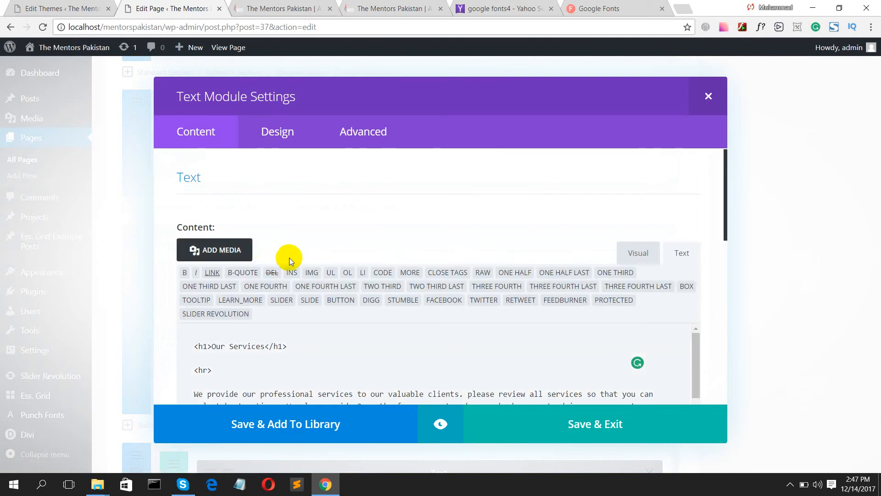
- Add style="font-family: 'Lobster', cursive;" to the Our Services <h1> tag and save the module
click(638, 254)
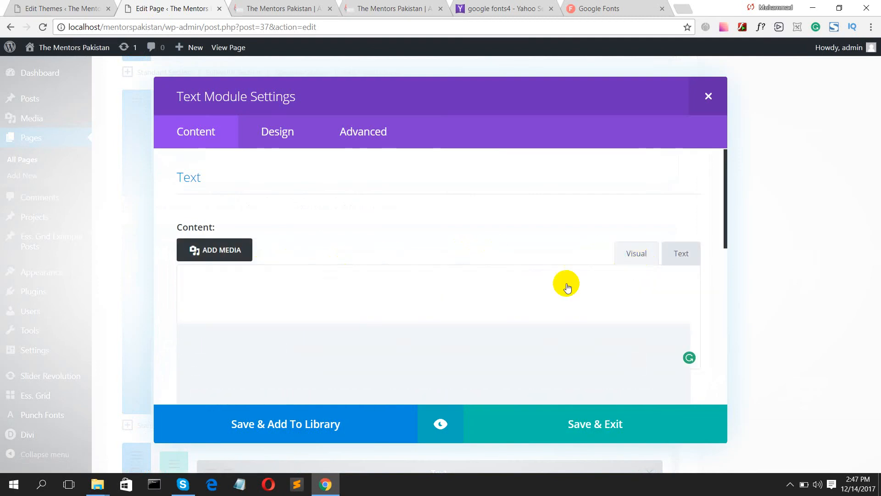
scroll(345, 329, down, 1)
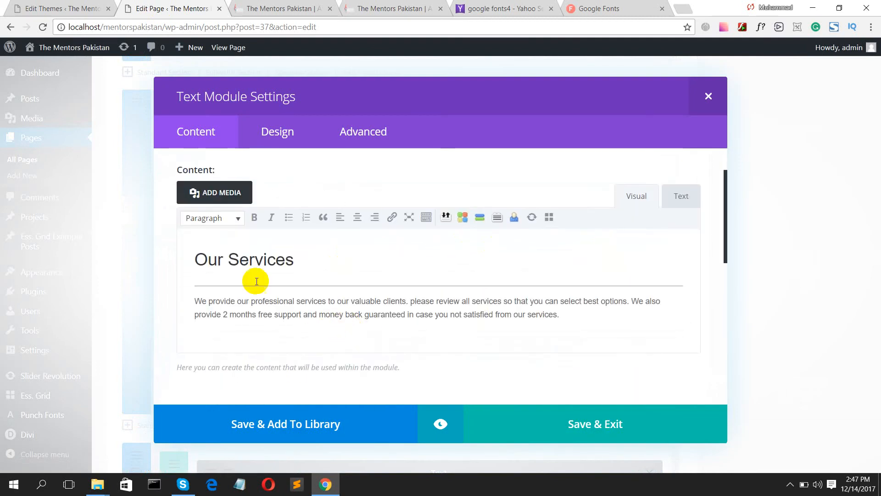
click(197, 261)
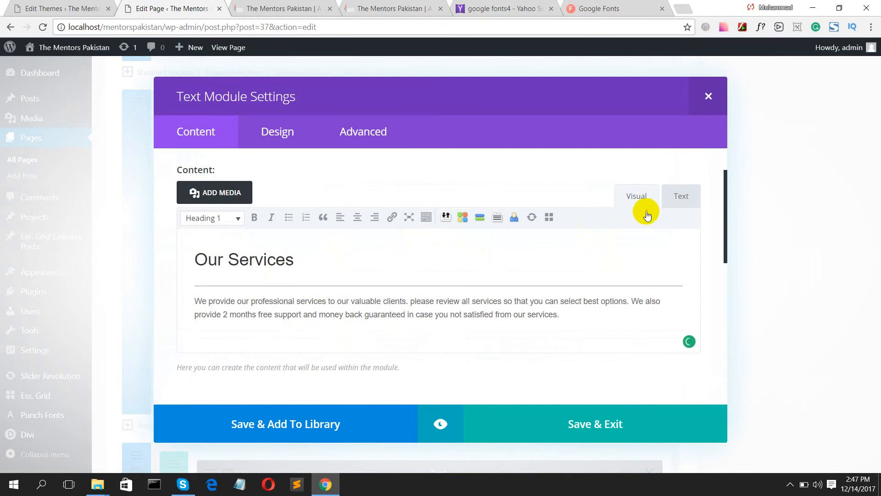
click(677, 197)
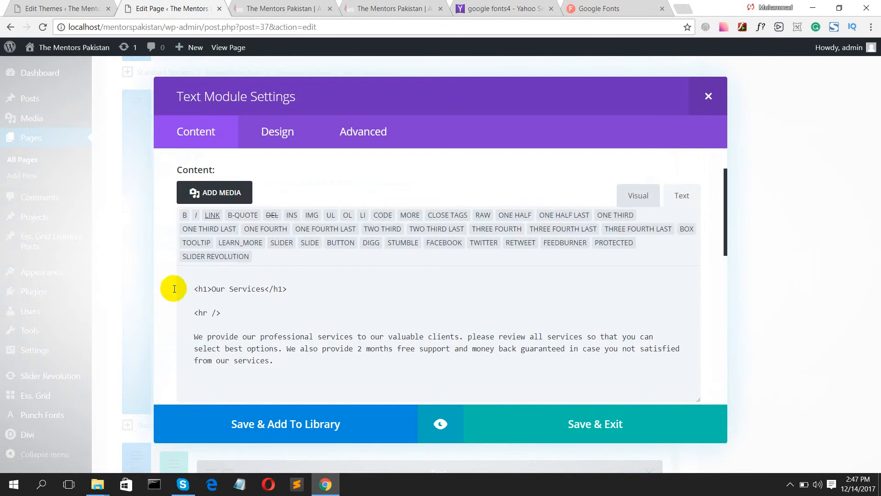
click(207, 290)
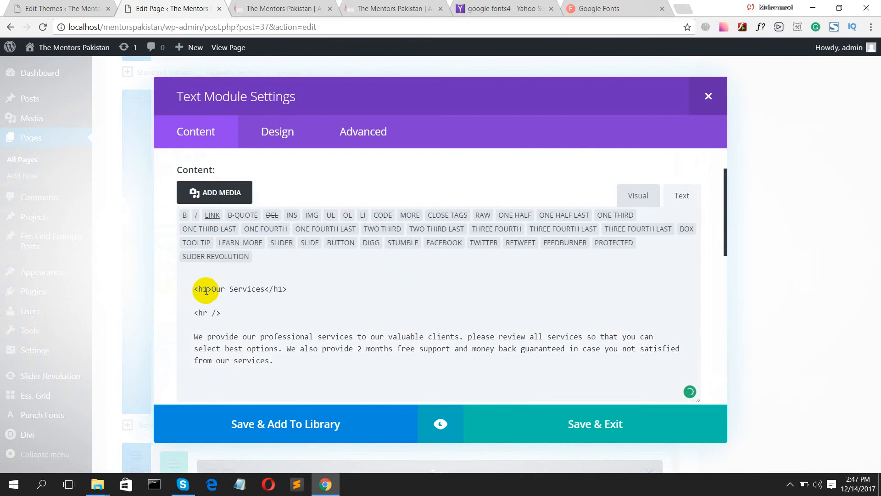
text(style)
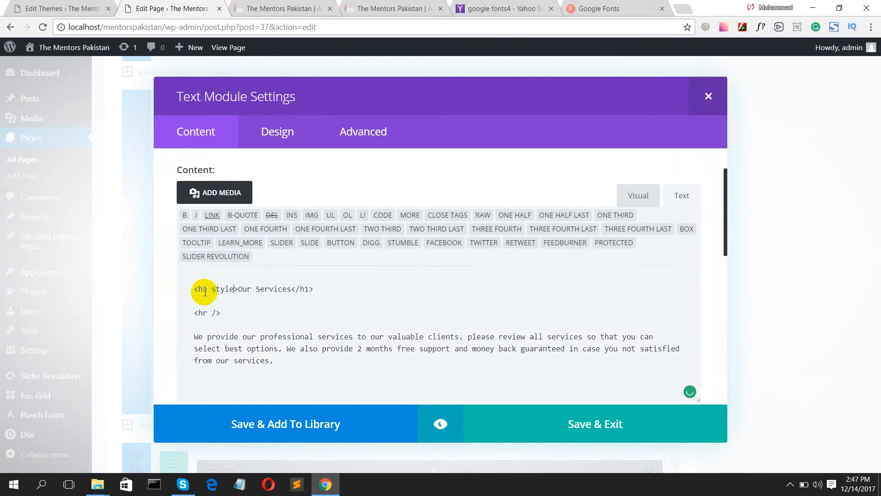
text(="")
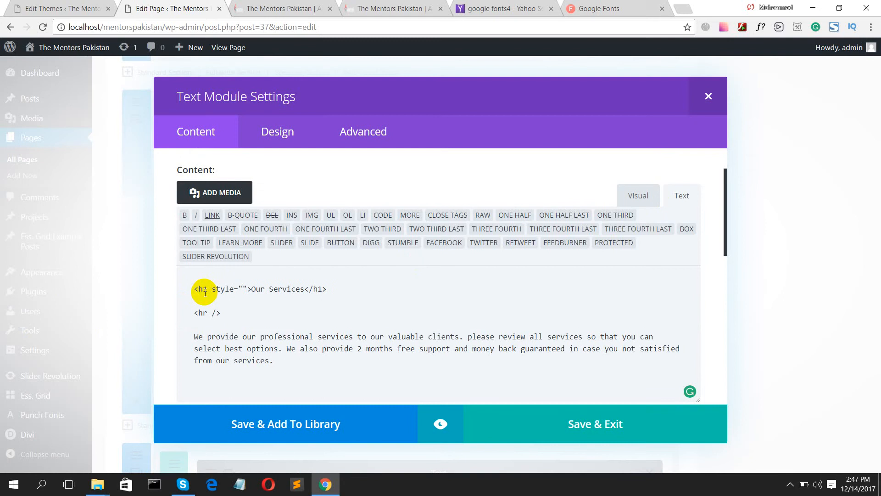
text(font-family: 'Lobster', cursive;)
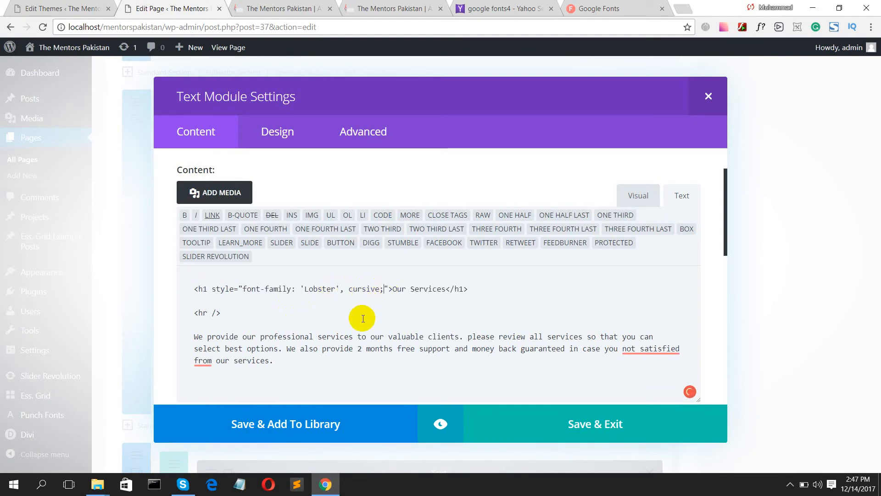
click(566, 426)
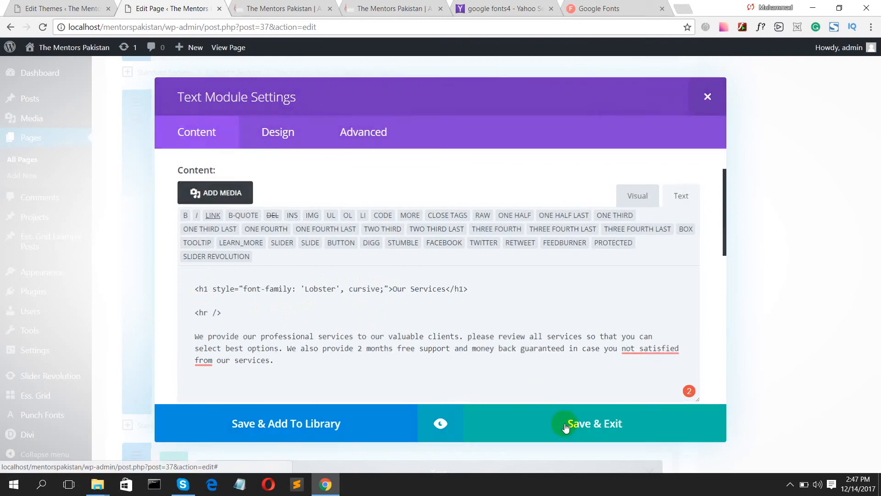
scroll(577, 407, up, 10)
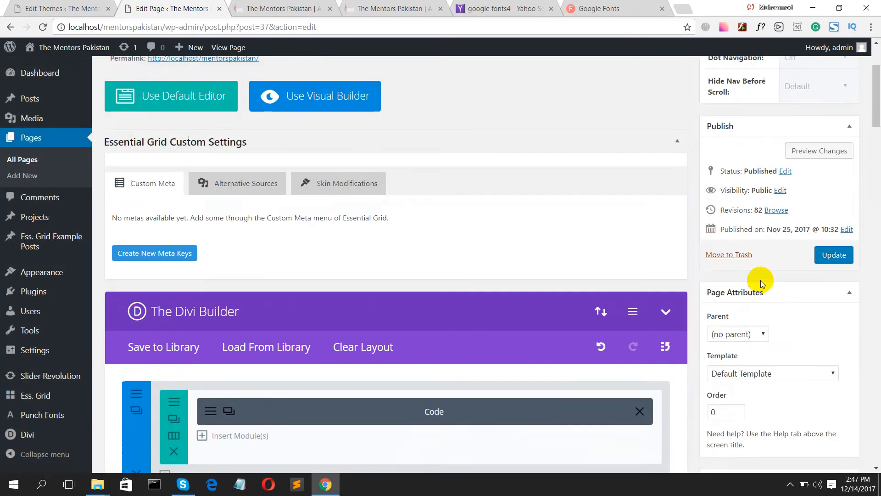
- Preview the Home page changes and scroll through the preview
scroll(761, 280, up, 3)
click(797, 277)
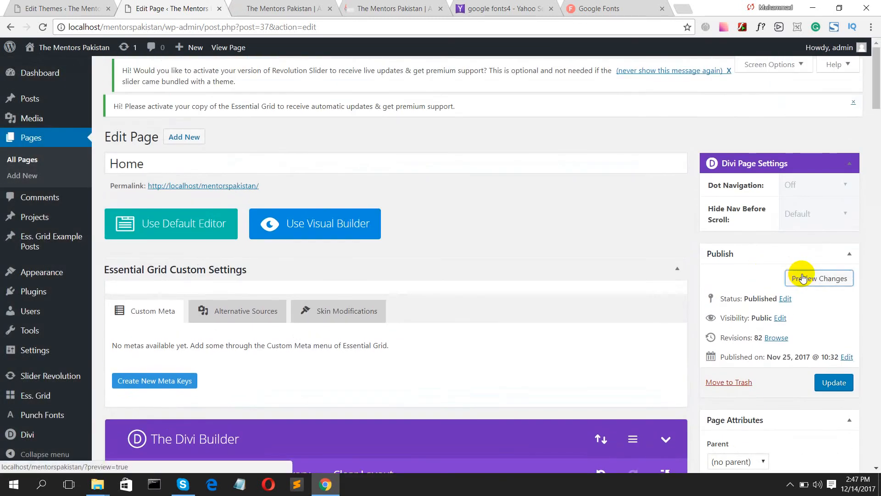
click(273, 4)
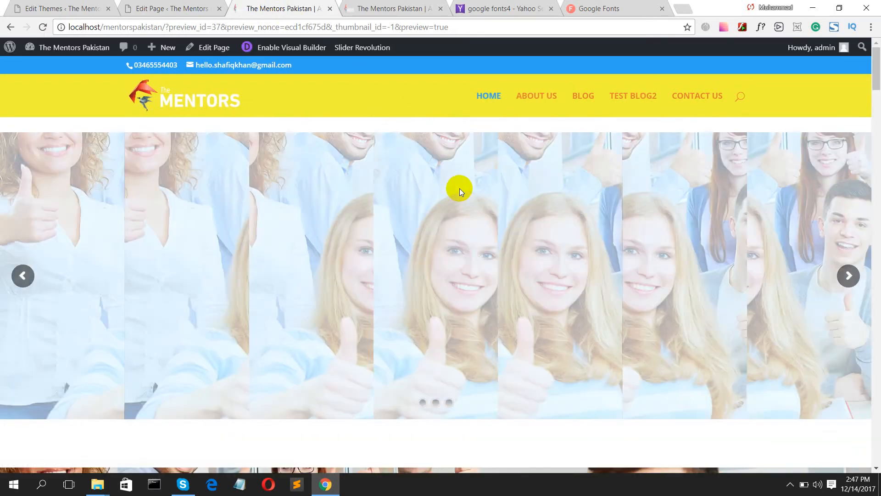
scroll(458, 190, down, 5)
scroll(457, 191, down, 4)
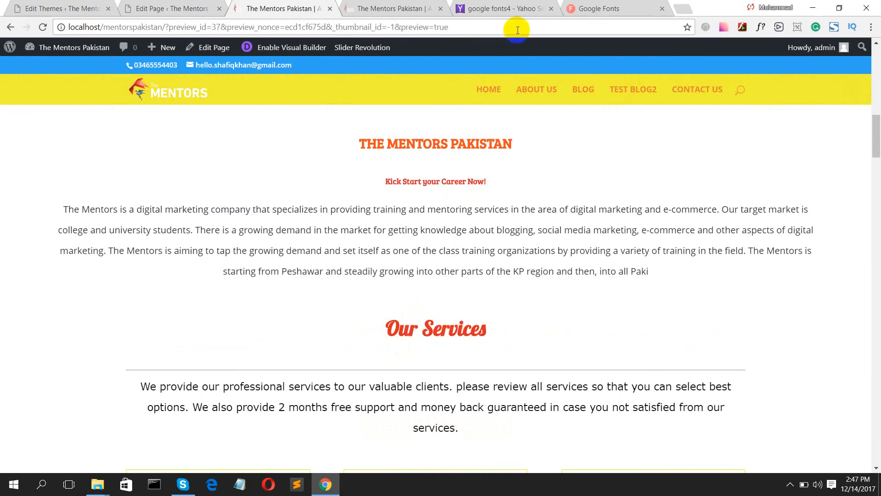
- Check the Lobster embed on Google Fonts, update the Home page, and view its preview
click(584, 8)
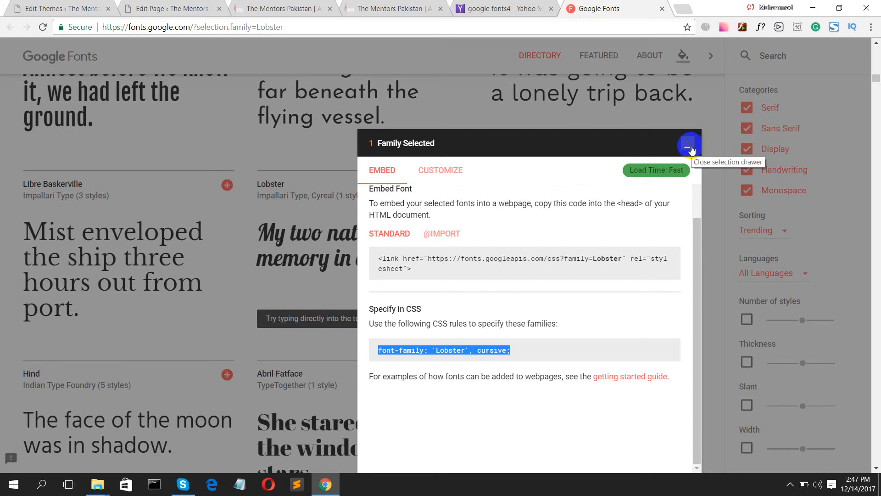
click(577, 143)
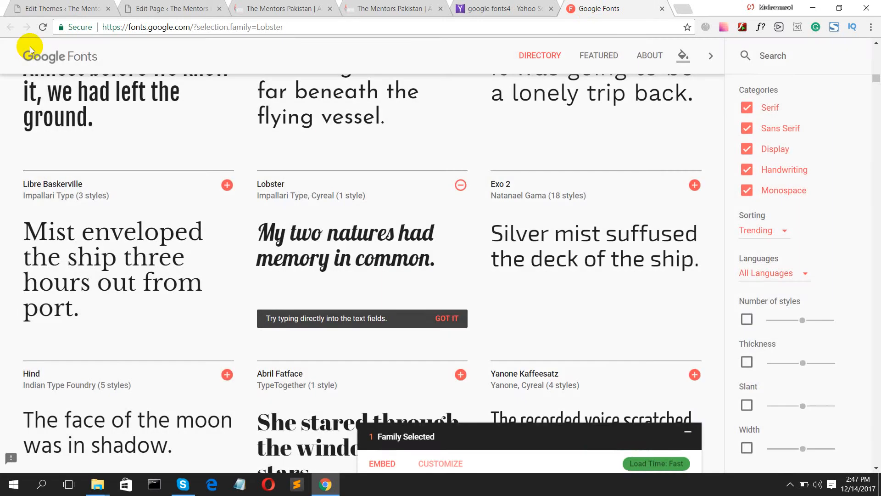
click(119, 4)
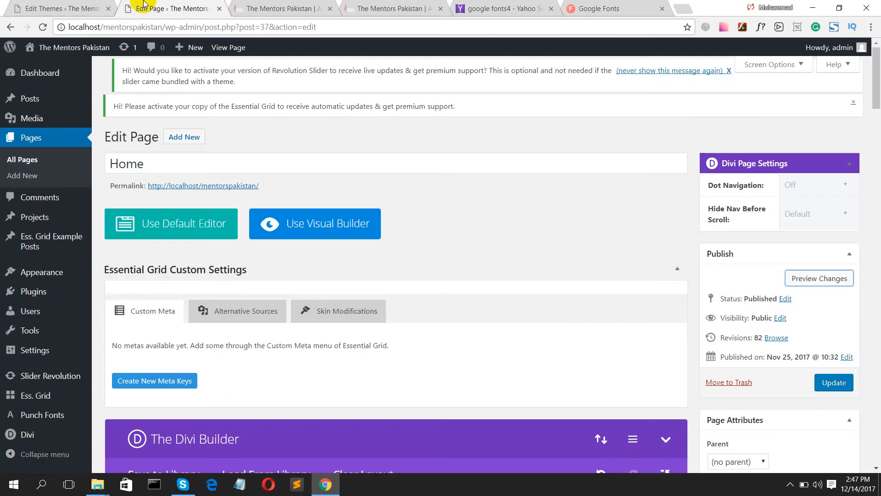
click(833, 382)
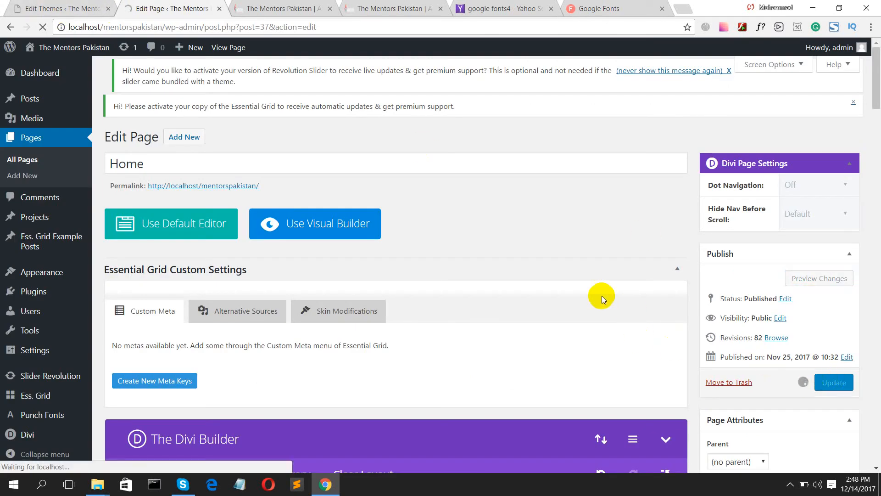
click(287, 7)
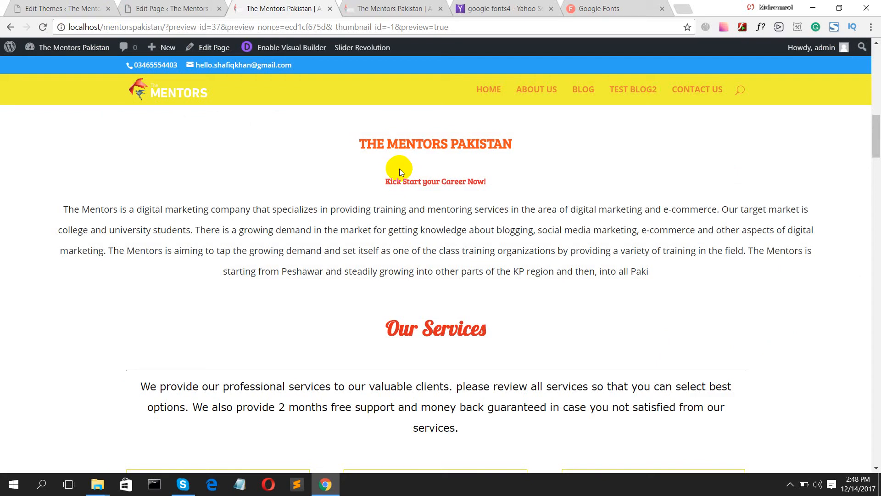
- Search Yahoo for 'font awesome' and open the Font Awesome official site in a new tab
click(505, 8)
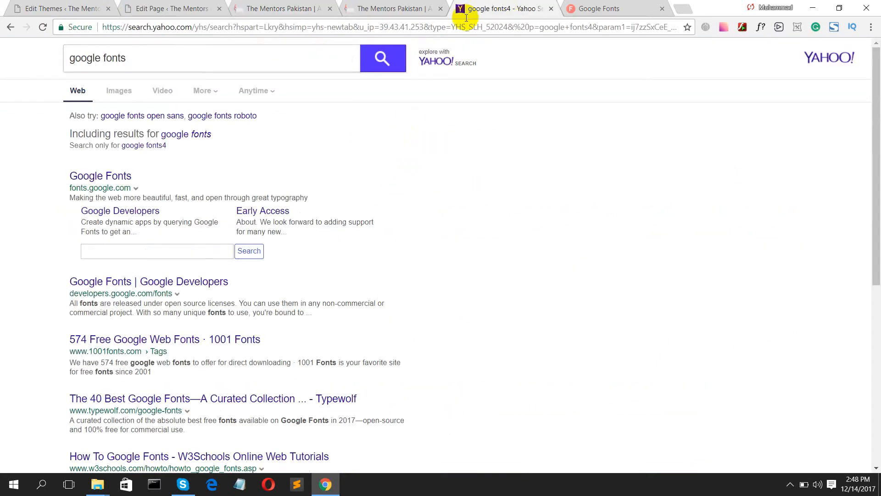
triple_click(219, 54)
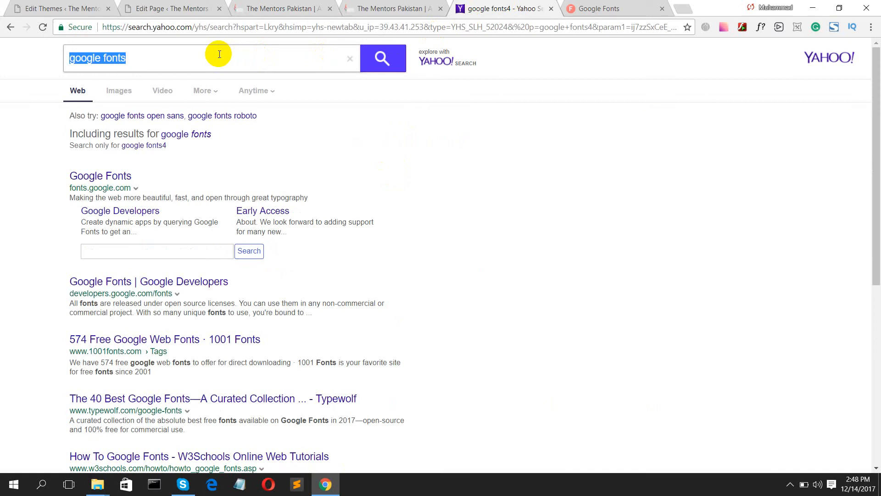
text(font awesome)
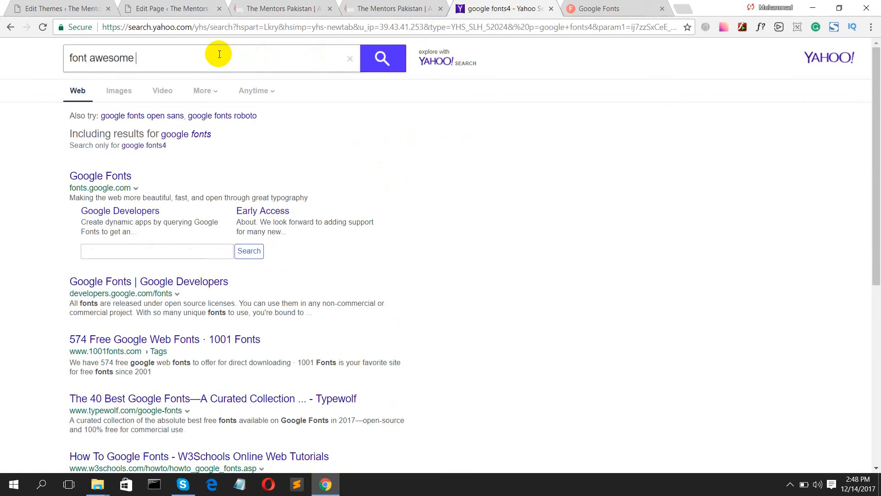
key(Return)
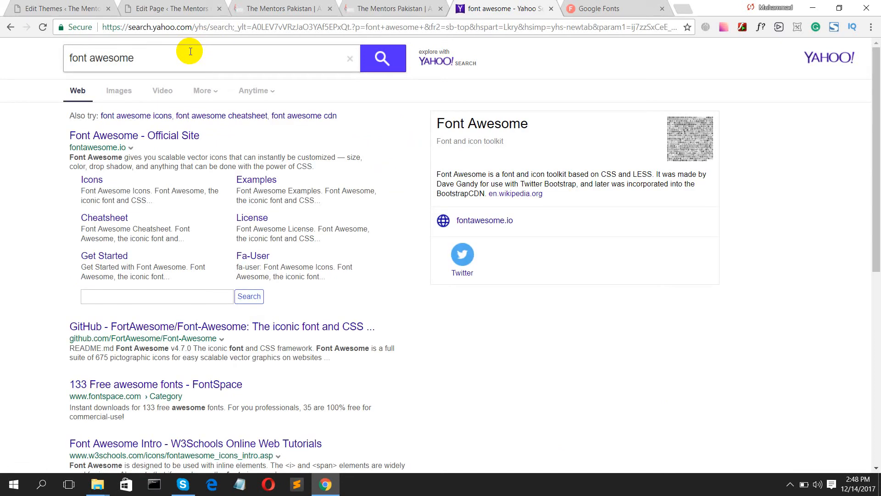
middle_click(156, 140)
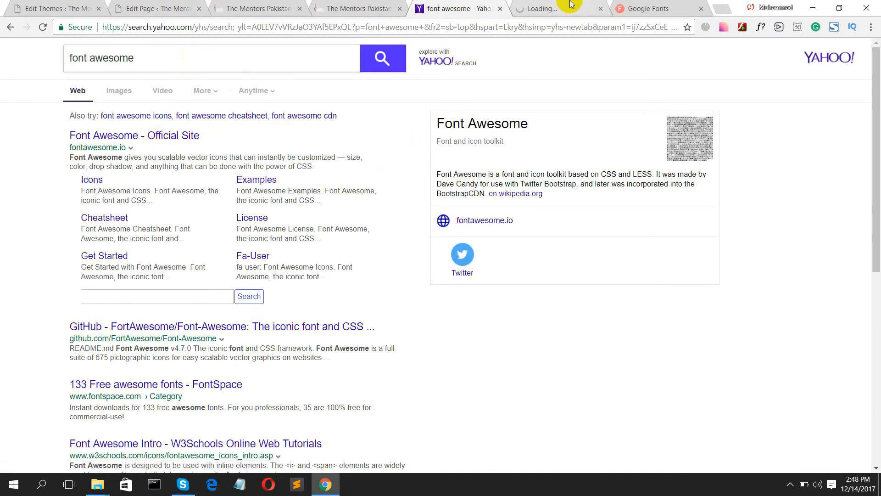
click(557, 8)
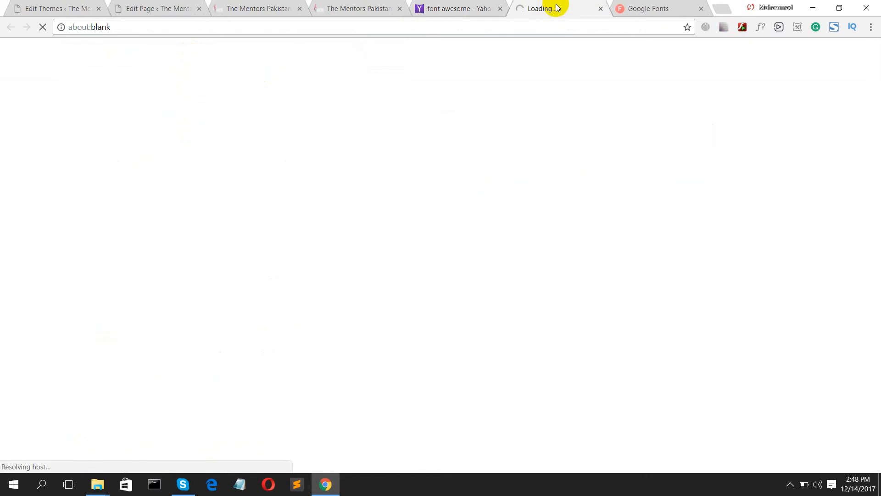
- Browse fontawesome.io and go to its Get Started page
click(788, 489)
click(787, 489)
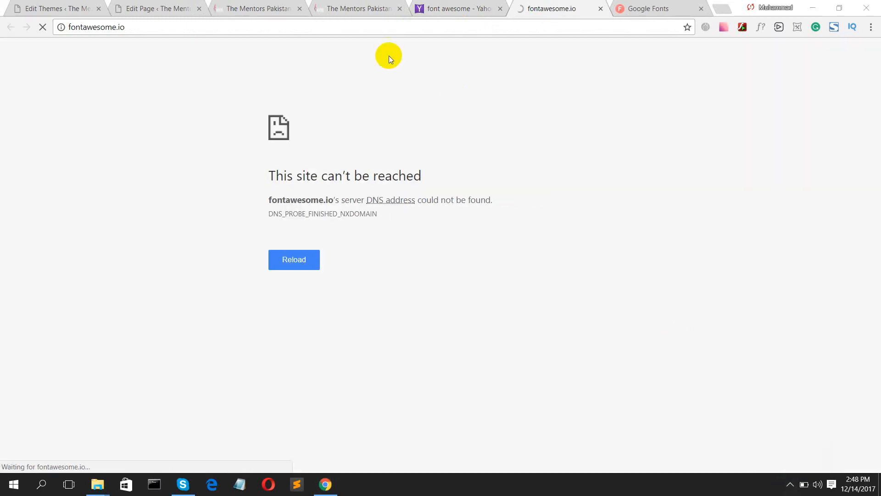
click(320, 29)
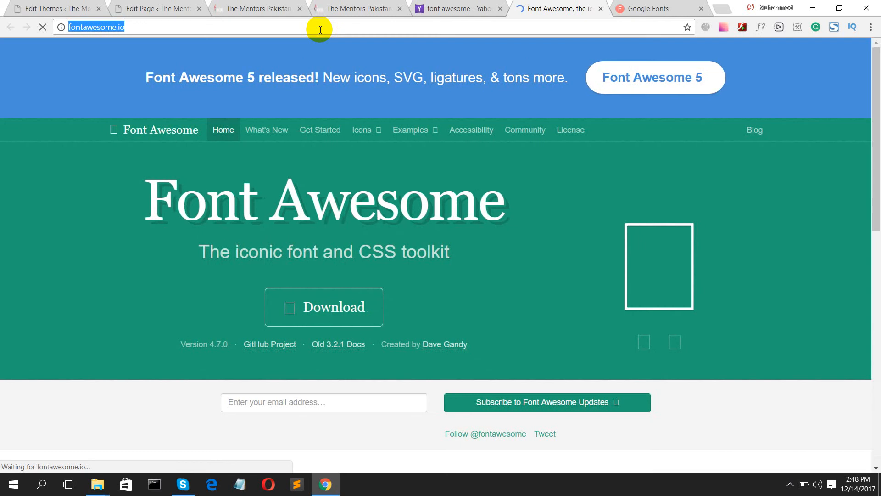
scroll(369, 191, down, 6)
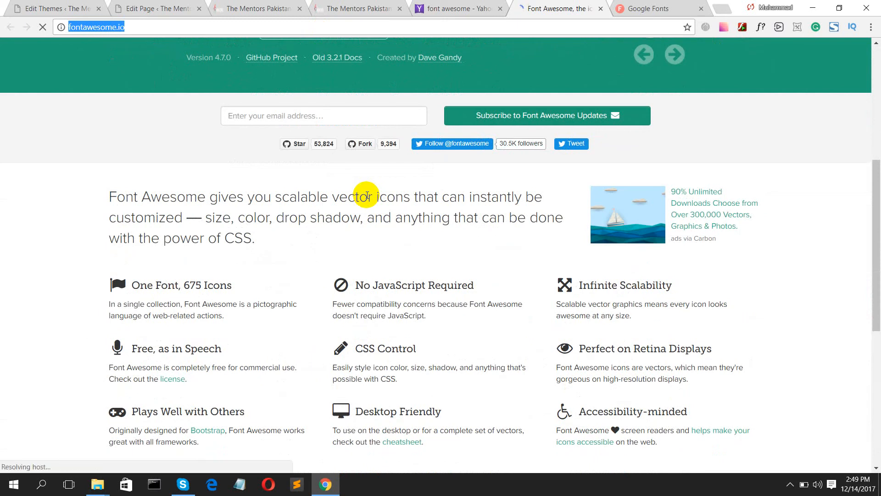
scroll(367, 195, down, 4)
scroll(367, 195, up, 10)
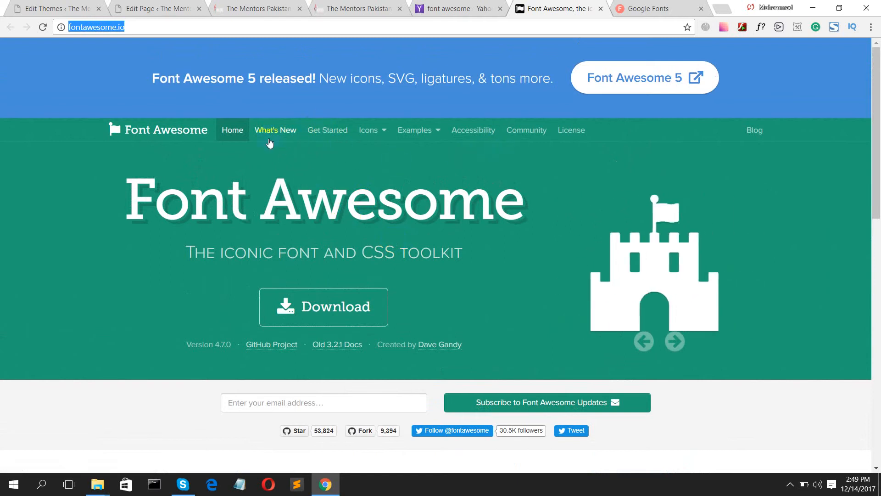
scroll(264, 160, down, 6)
scroll(310, 225, down, 7)
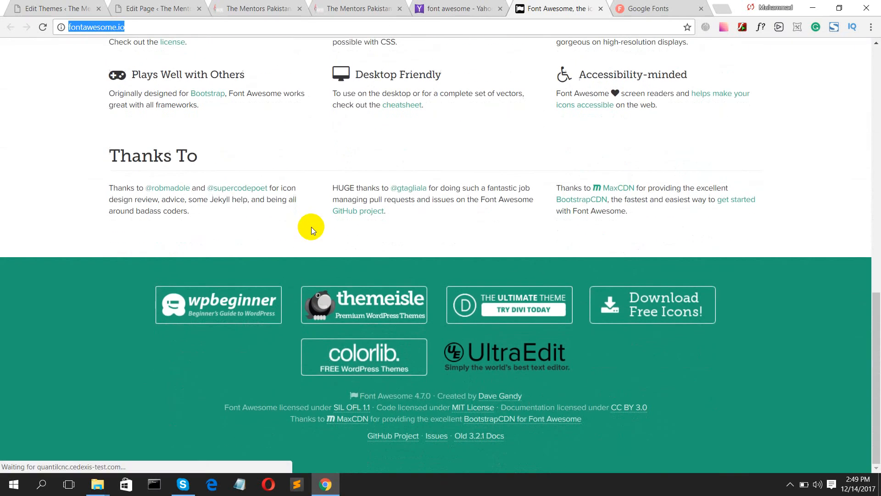
scroll(367, 183, up, 14)
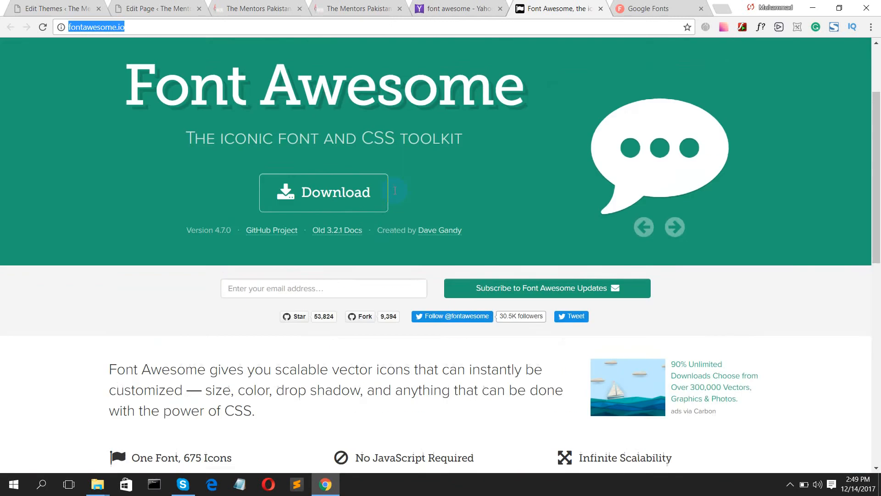
click(340, 131)
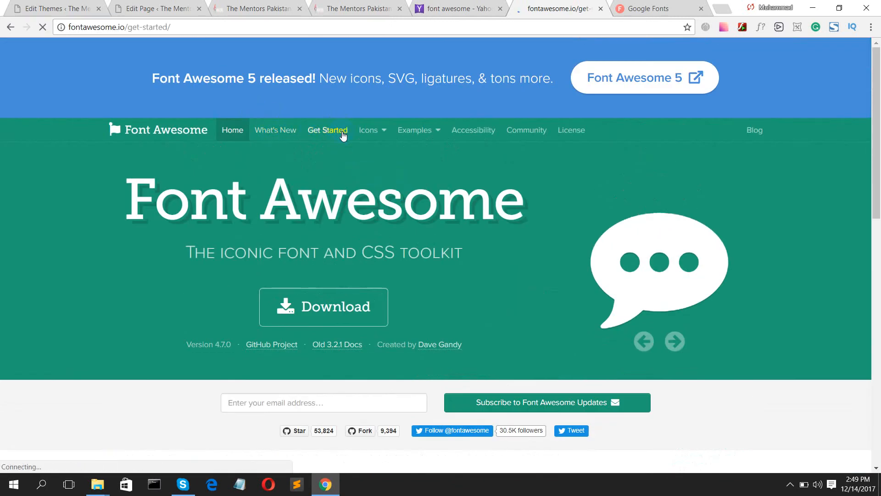
scroll(343, 147, down, 2)
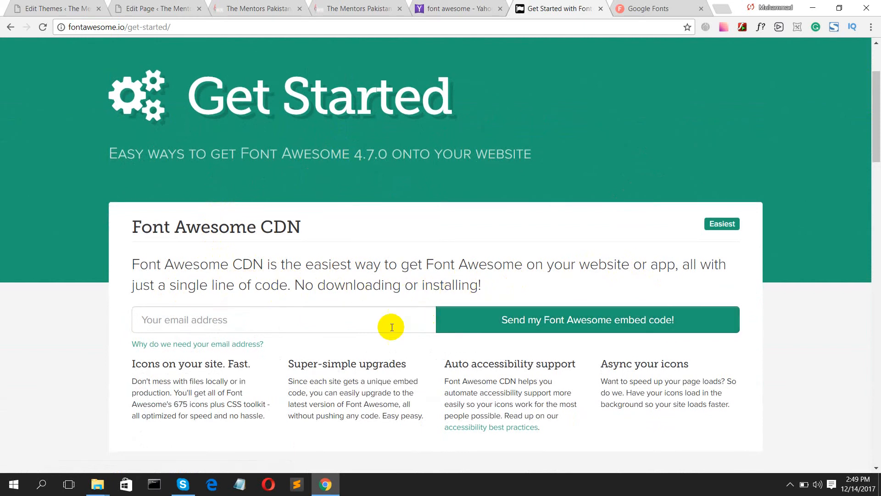
- Enter an email address in the CDN field and request the Font Awesome embed code
click(365, 324)
scroll(364, 325, down, 3)
scroll(364, 325, up, 2)
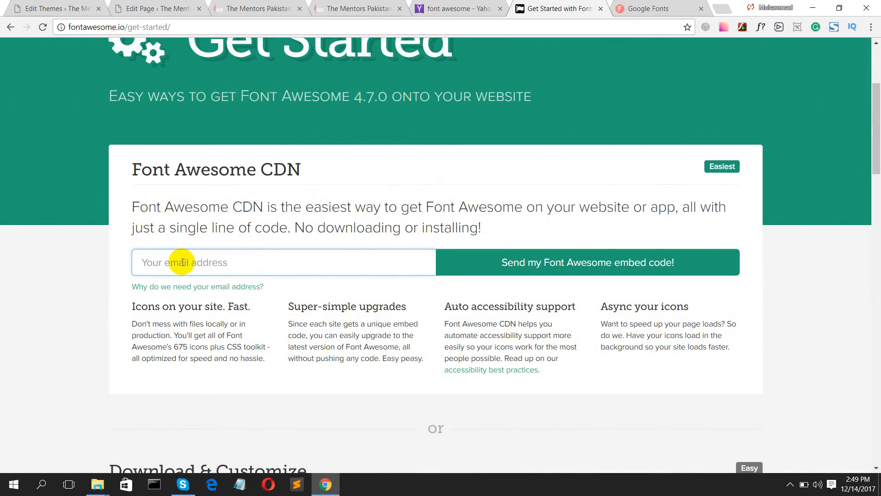
text(hello)
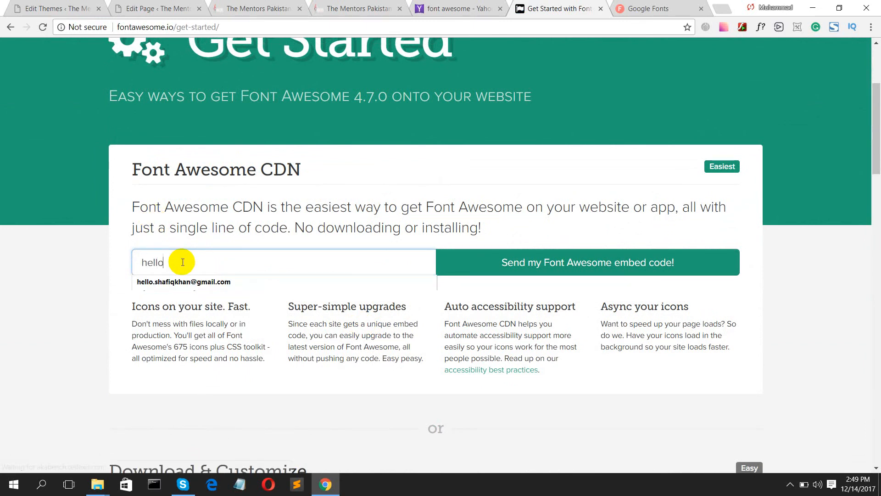
click(188, 281)
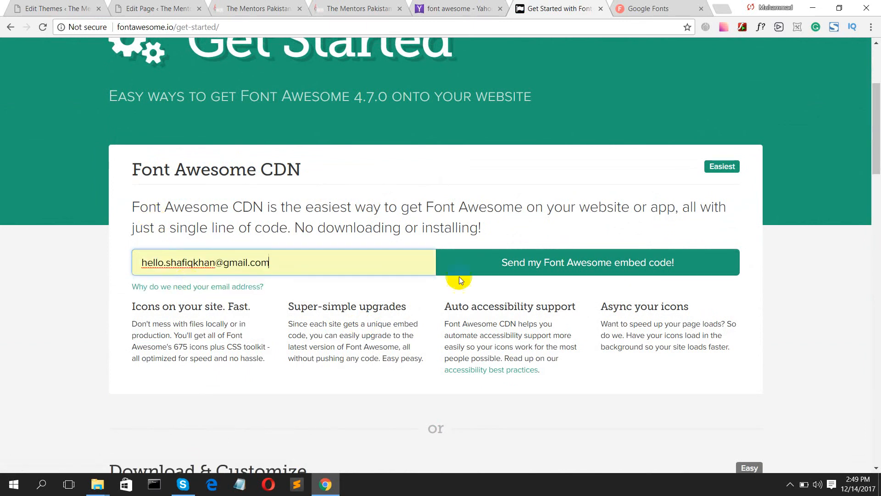
click(583, 268)
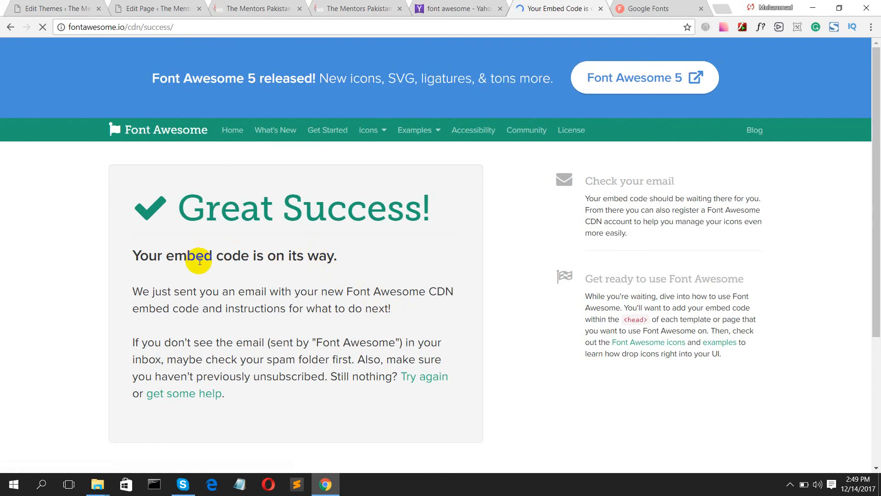
scroll(317, 268, down, 3)
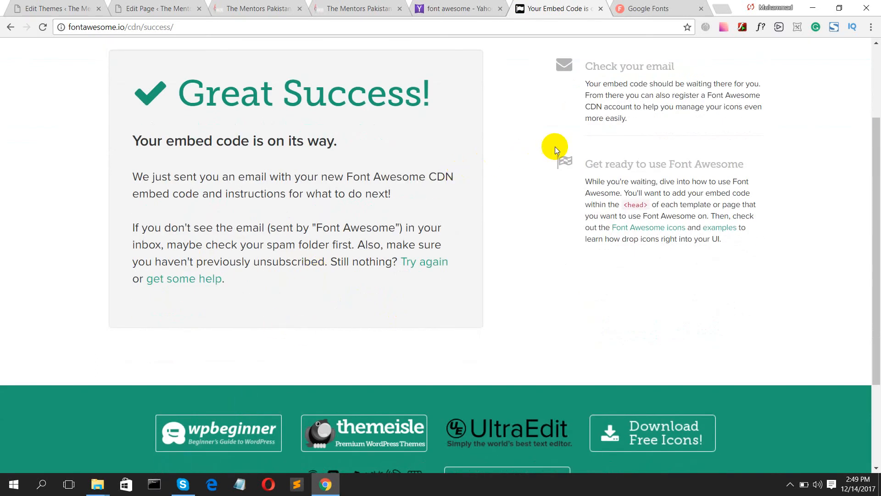
- Launch Firefox from the desktop, decline the default-browser prompt, and load Gmail
click(813, 7)
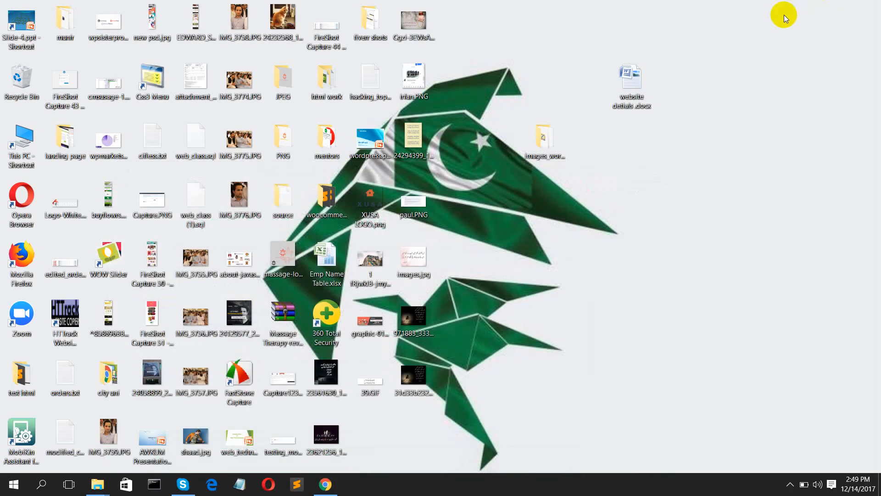
click(20, 258)
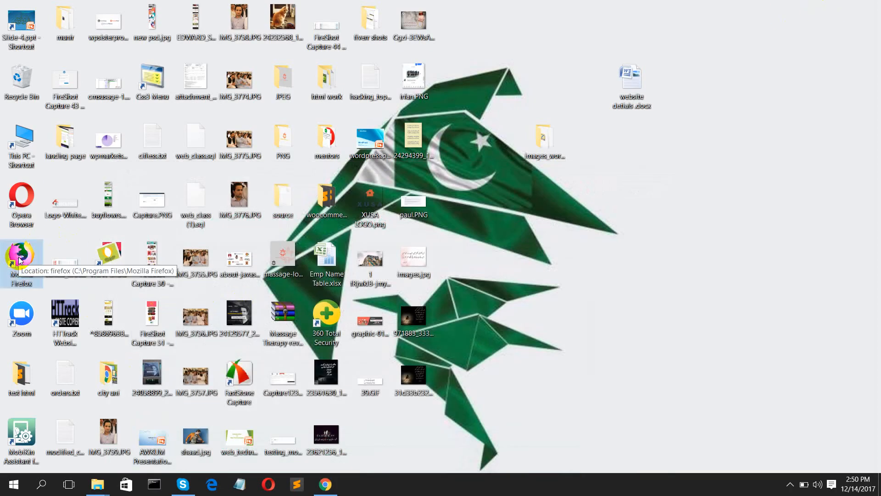
double_click(20, 259)
click(175, 29)
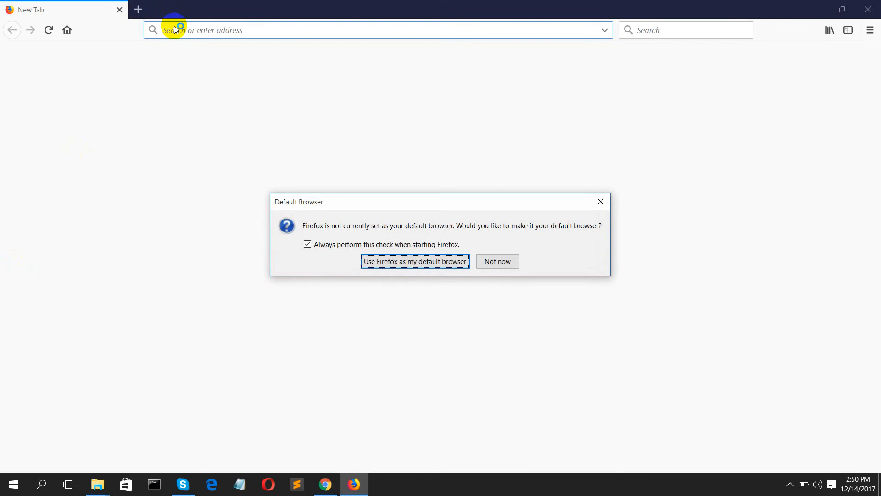
key(Tab)
key(Return)
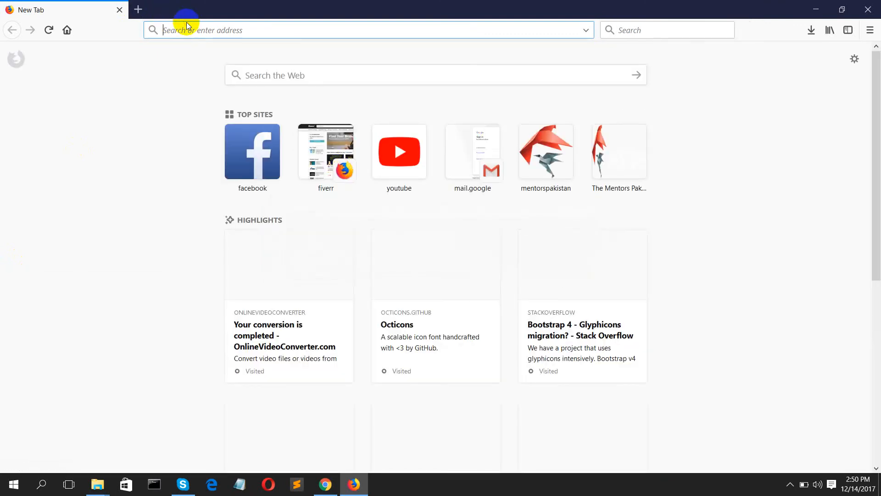
text(mail.google.com/)
key(Return)
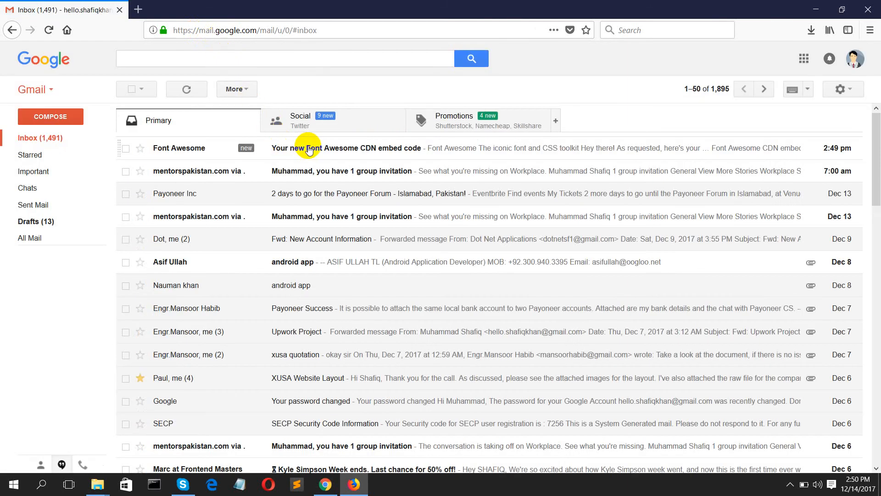
- Open the Font Awesome CDN embed code email and copy its script tag
click(309, 149)
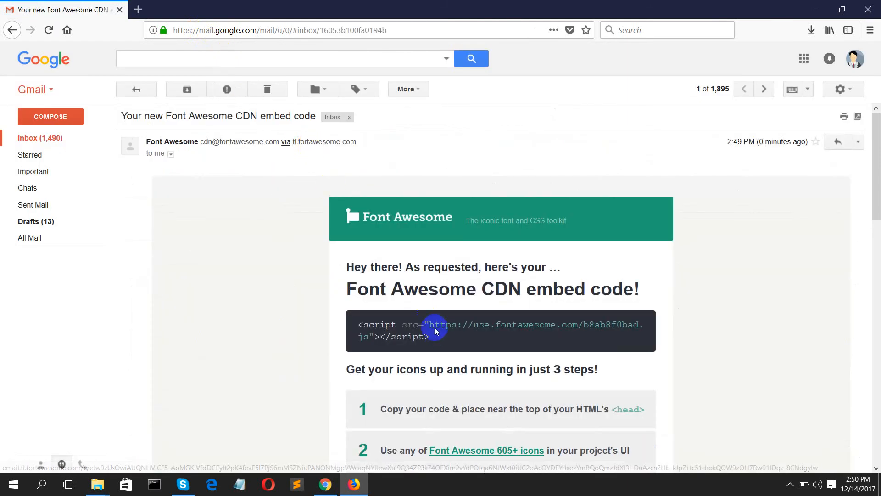
scroll(434, 322, down, 2)
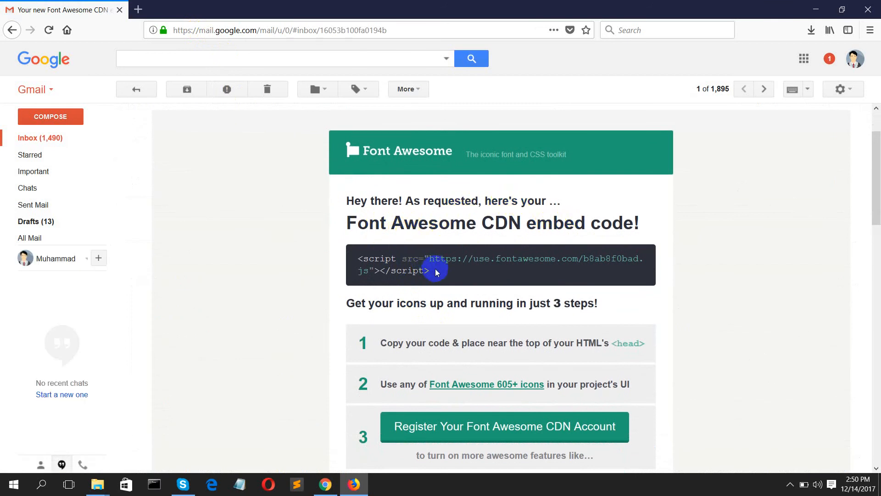
drag(435, 271, 366, 259)
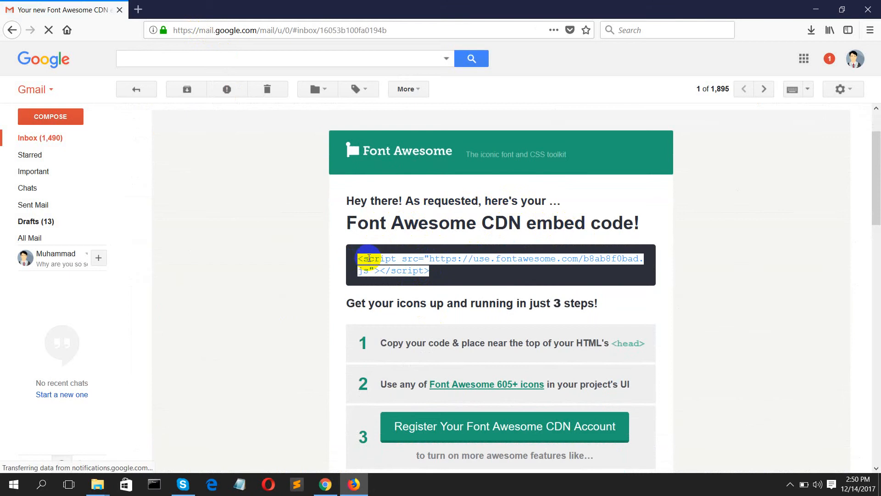
right_click(382, 259)
click(383, 268)
scroll(404, 285, down, 3)
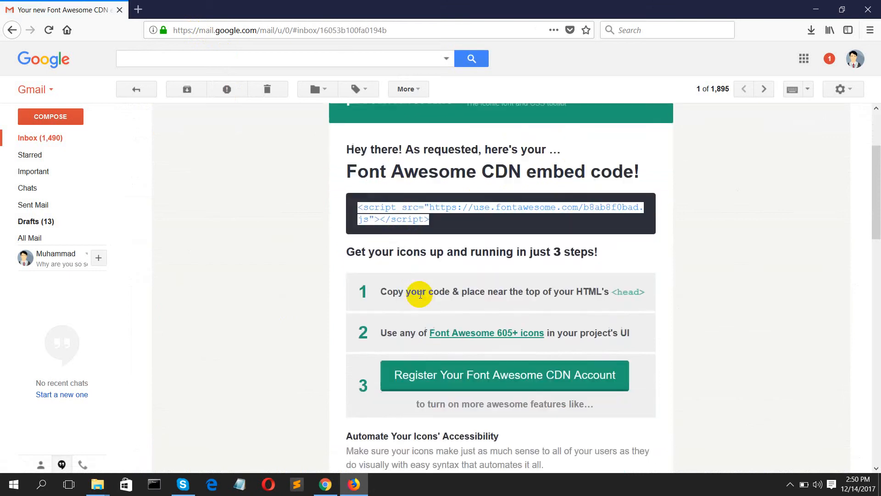
- Return to Chrome's Divi theme editor and load Theme Footer (footer.php)
click(325, 484)
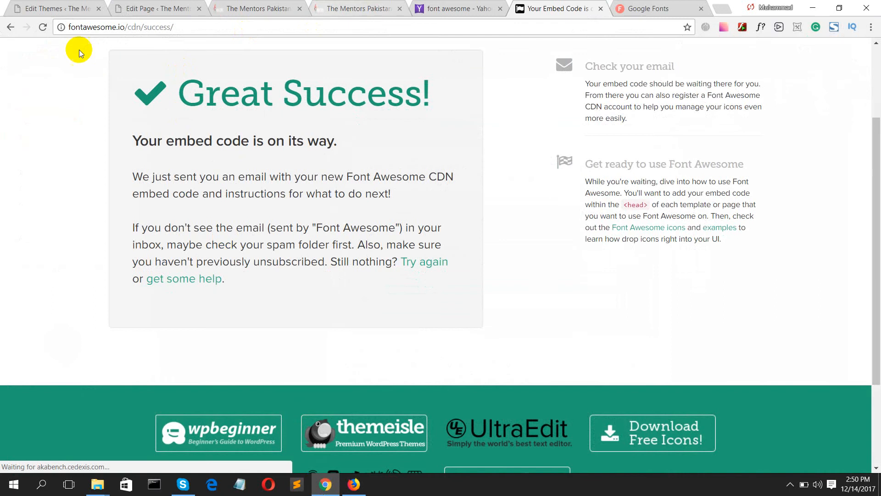
click(55, 8)
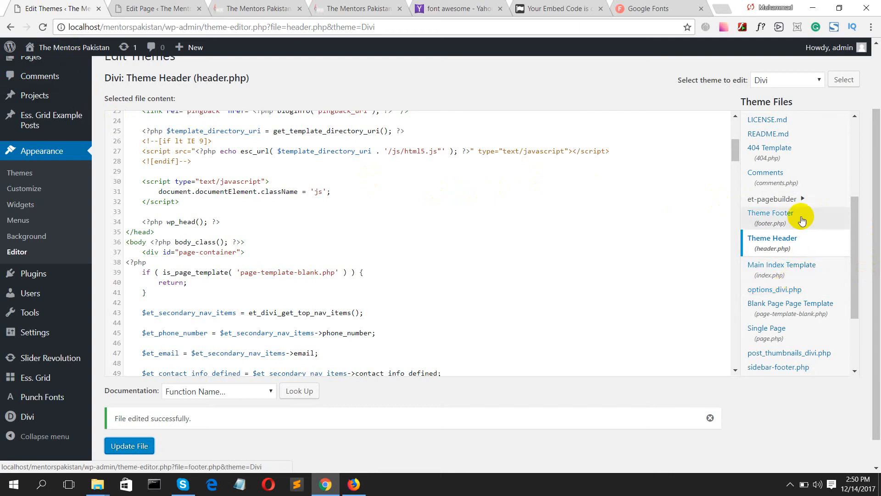
click(786, 219)
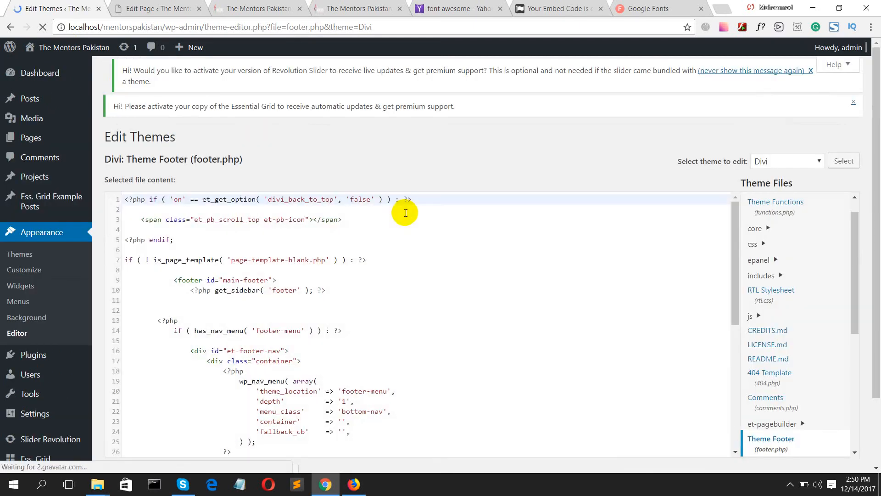
- Paste the Font Awesome script tag on a new line after </html> in footer.php and update the file
scroll(230, 197, down, 8)
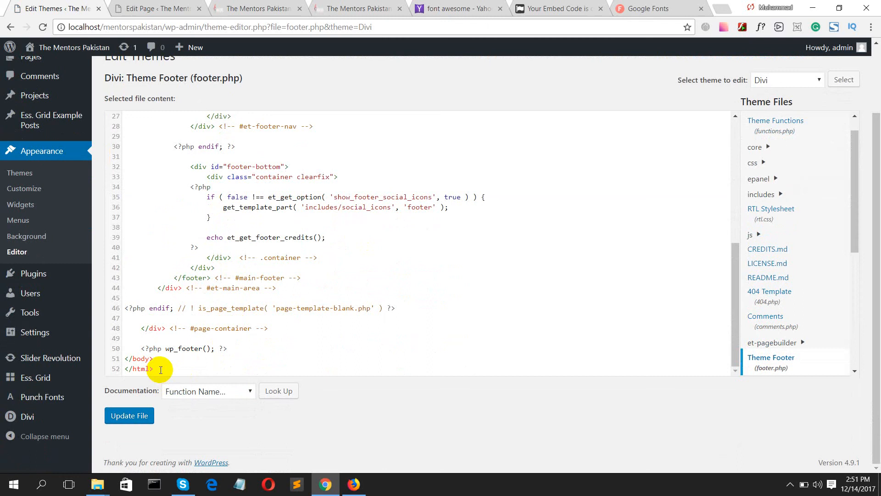
click(161, 370)
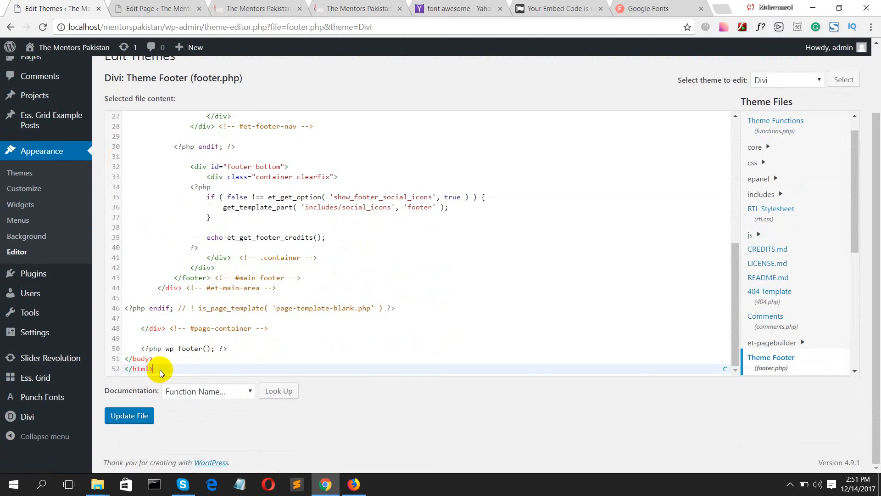
key(Return)
key(Return)
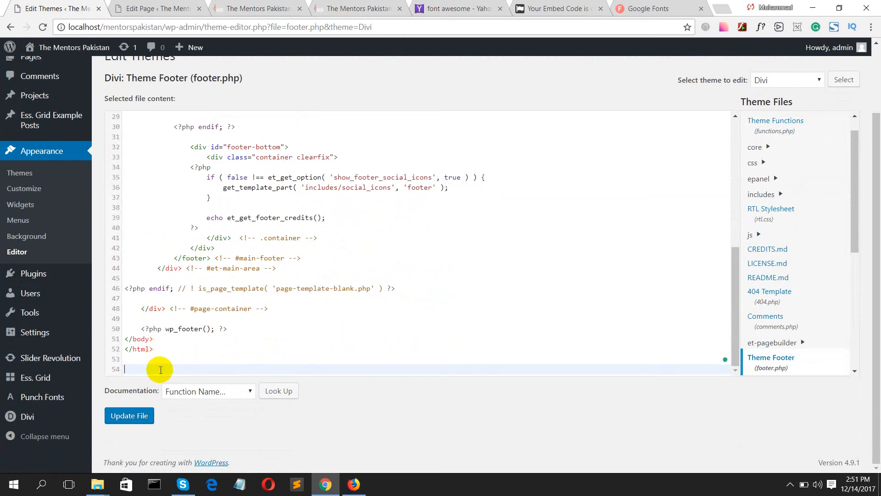
key(ctrl+v)
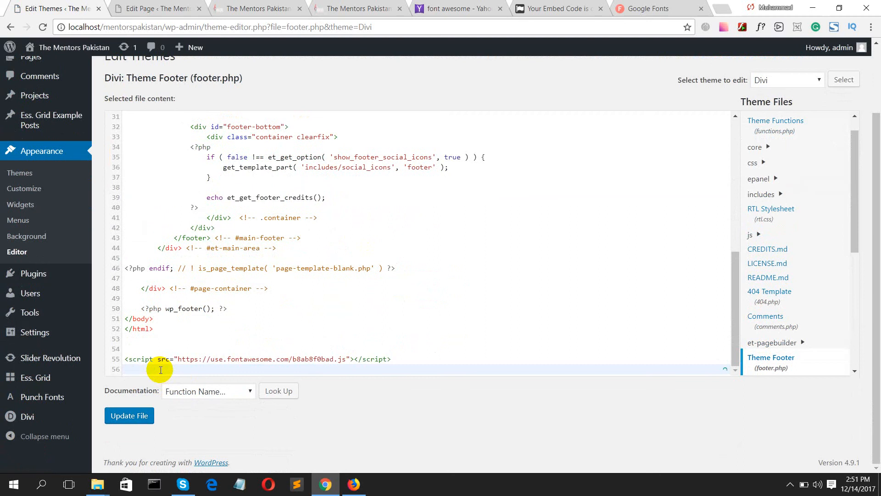
click(136, 348)
key(BackSpace)
key(BackSpace)
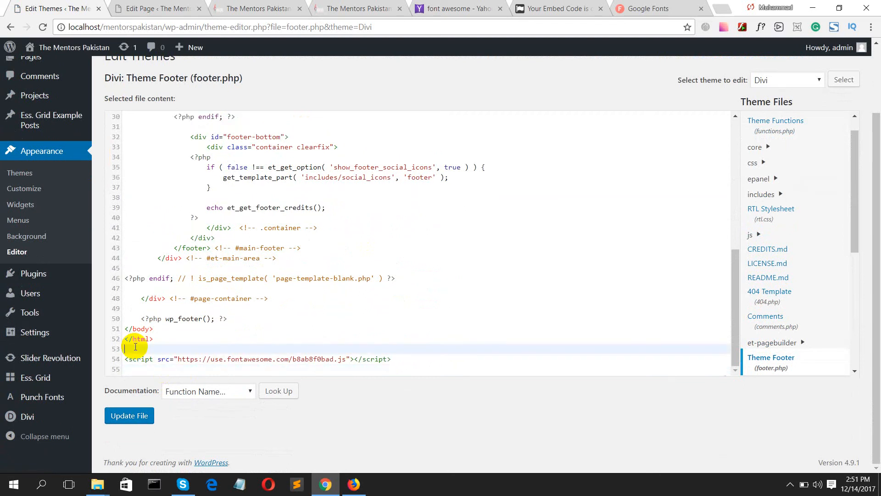
click(145, 408)
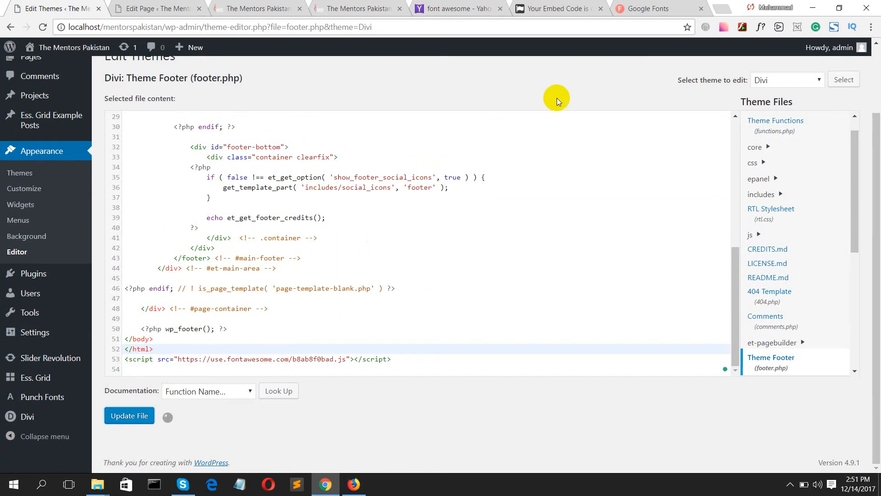
click(652, 8)
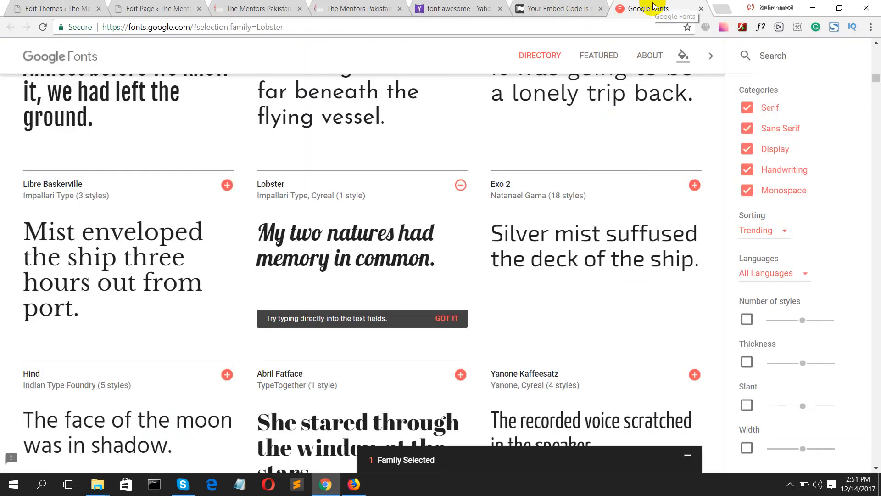
- Bring the Font Awesome site forward and browse its icon list
click(565, 7)
scroll(346, 229, up, 3)
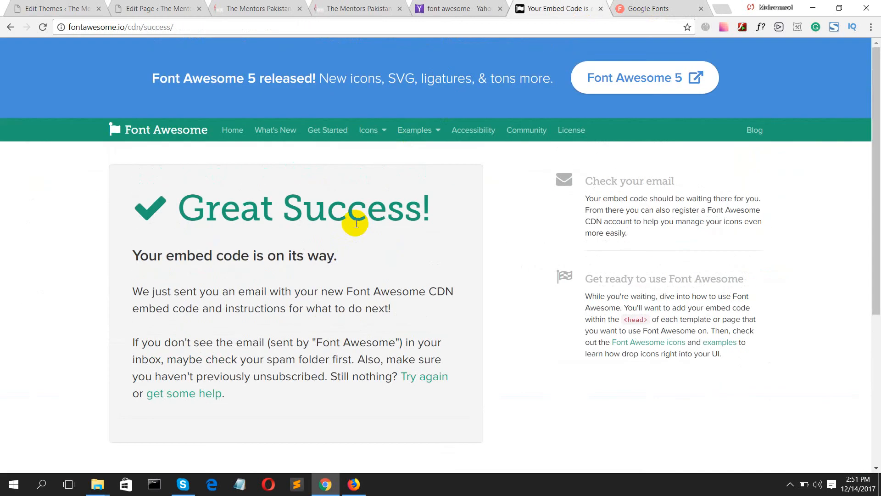
click(354, 484)
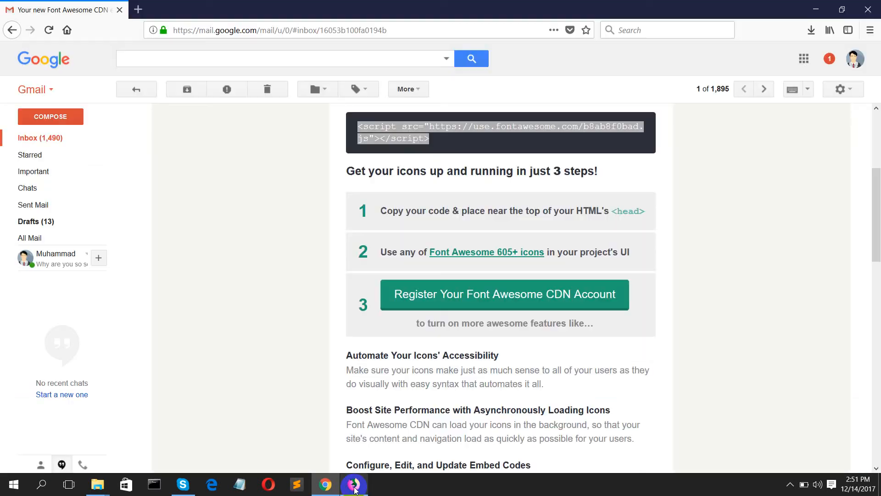
click(470, 255)
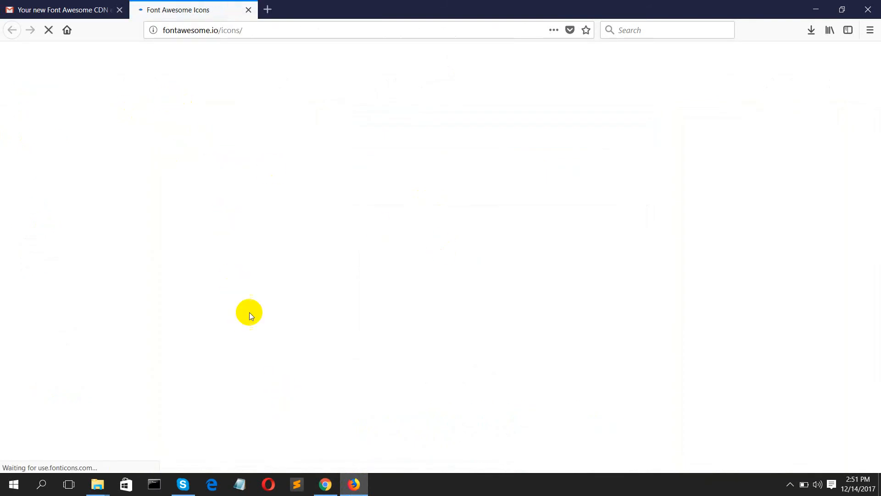
scroll(273, 219, down, 6)
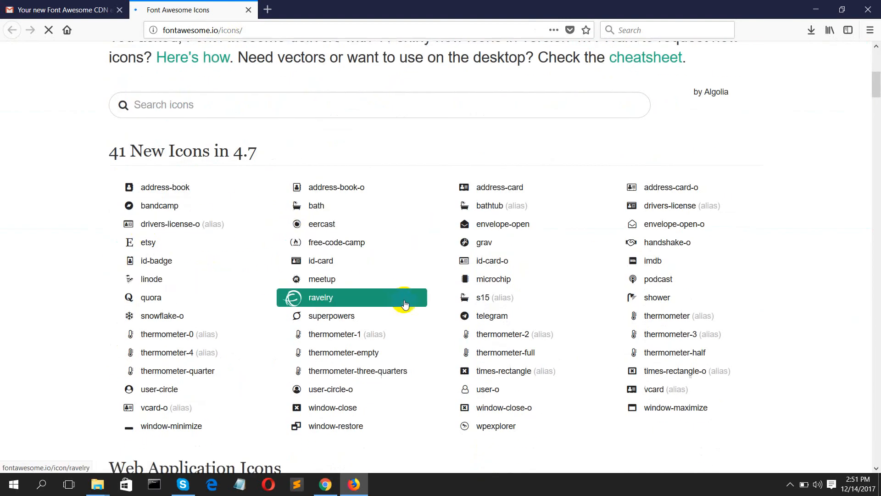
scroll(400, 302, down, 3)
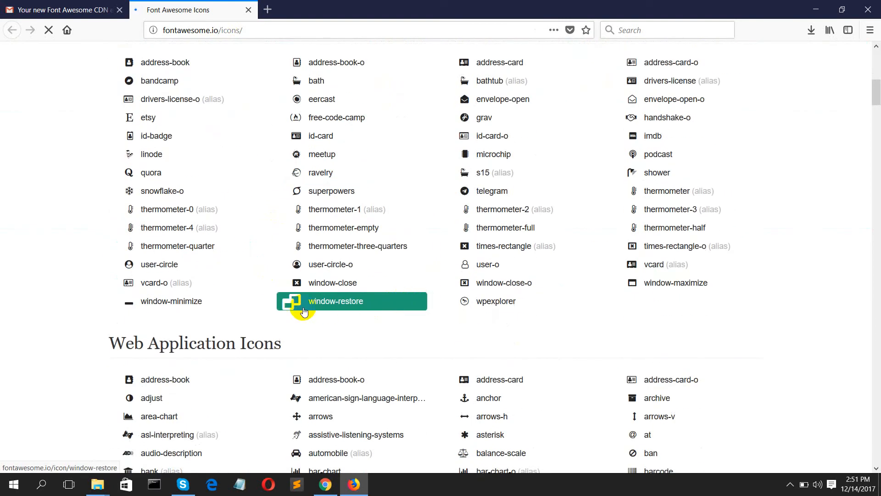
scroll(339, 260, up, 1)
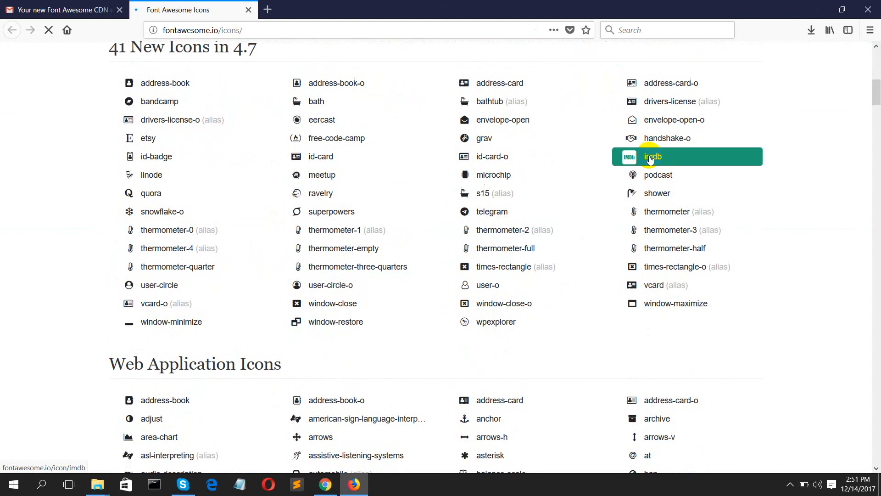
- Select the fa-podcast icon's <i> code line, then return to the Home page editor
click(653, 178)
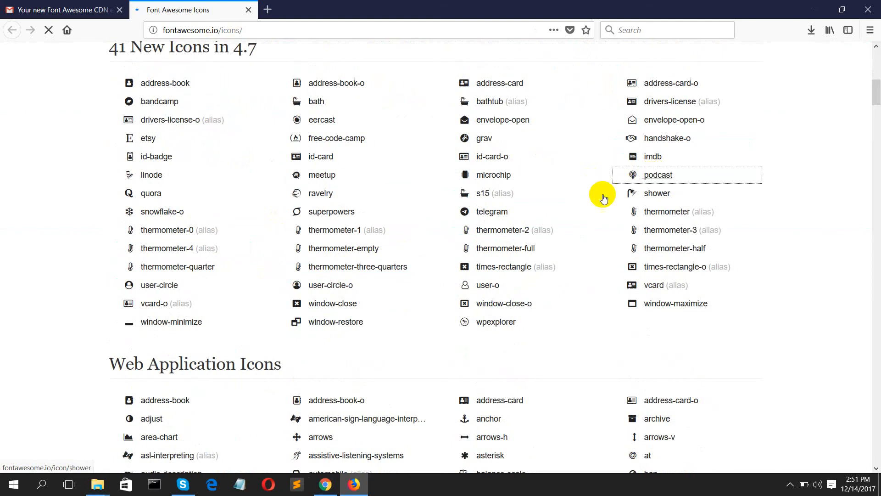
scroll(413, 266, down, 4)
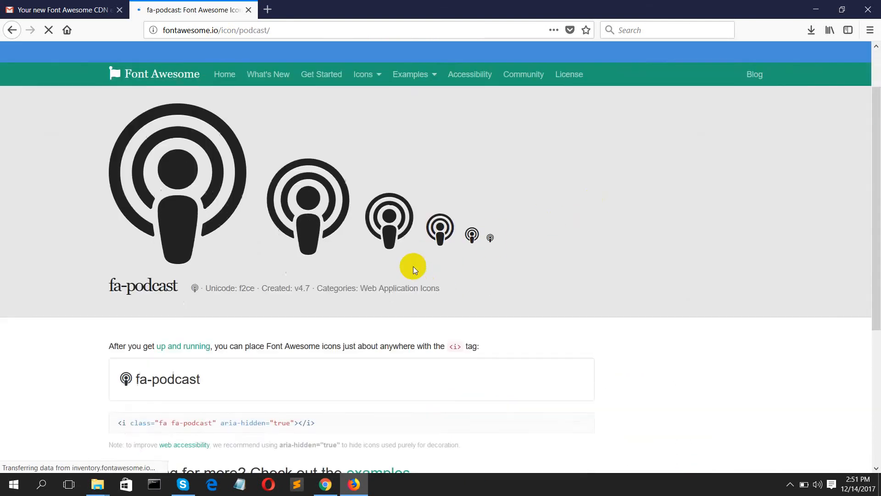
drag(323, 294, 116, 298)
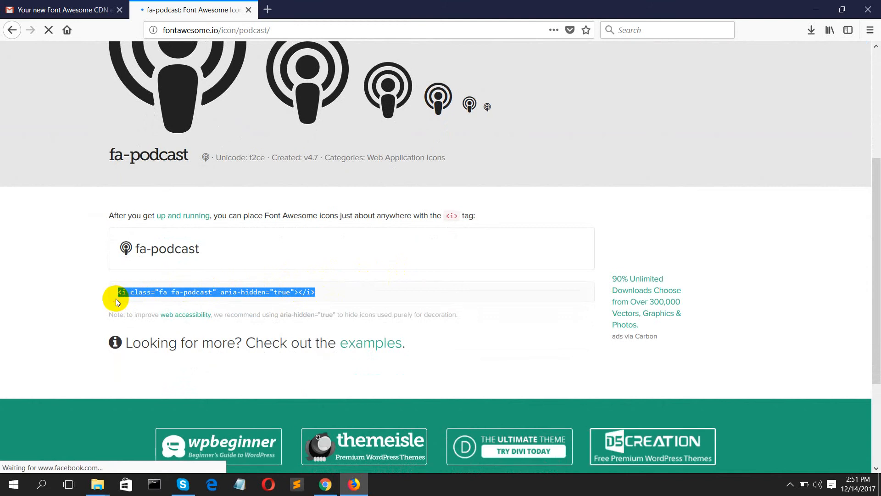
click(325, 484)
click(153, 6)
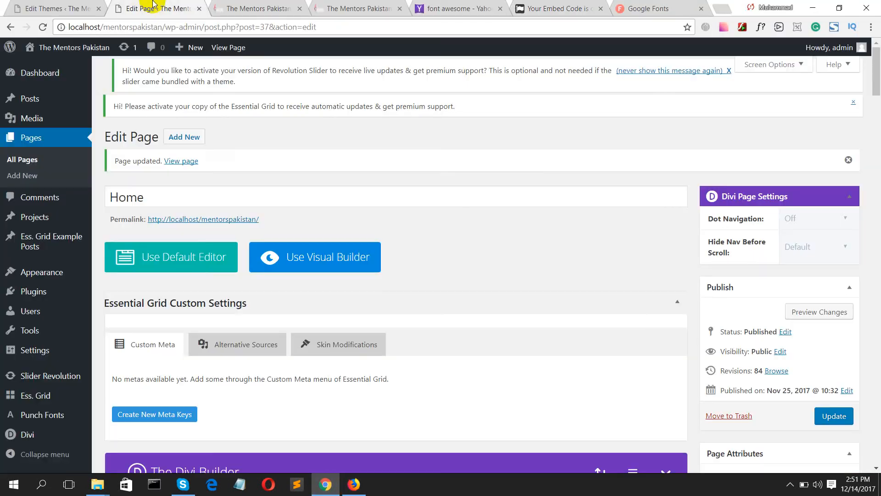
- Paste the fa-podcast icon tag into the Our Services heading, save the module, and preview the page
scroll(210, 207, down, 14)
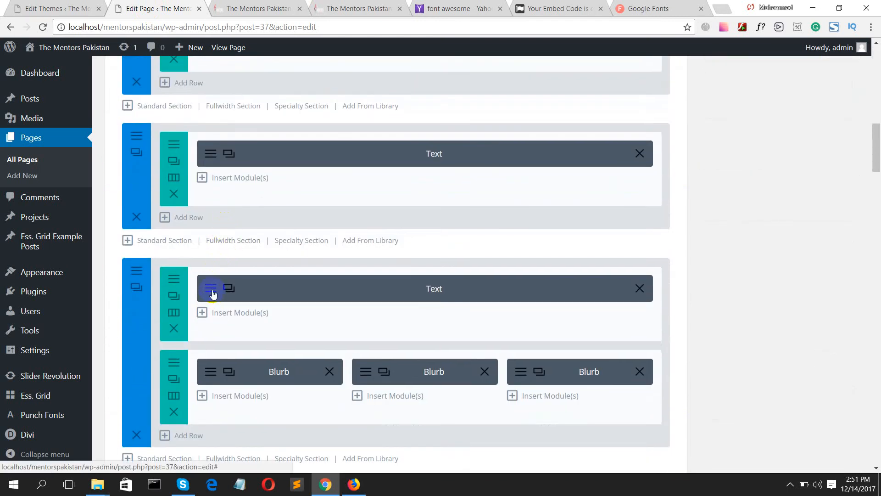
click(212, 289)
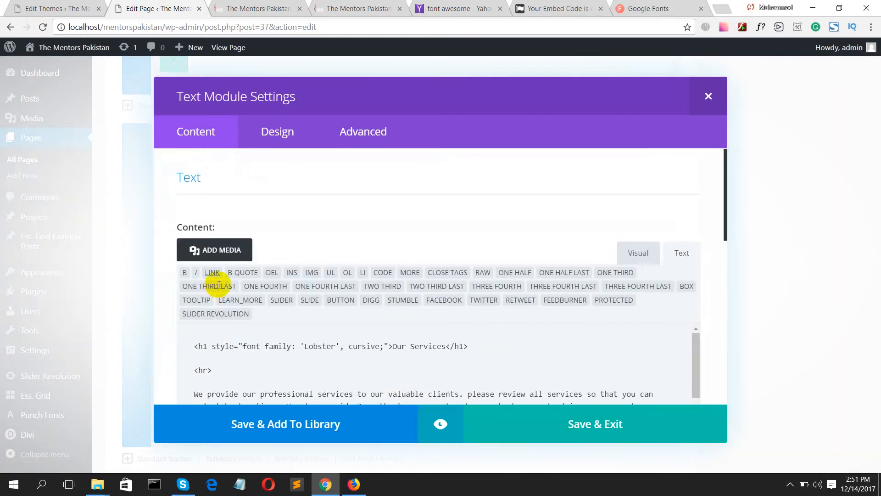
scroll(271, 312, down, 2)
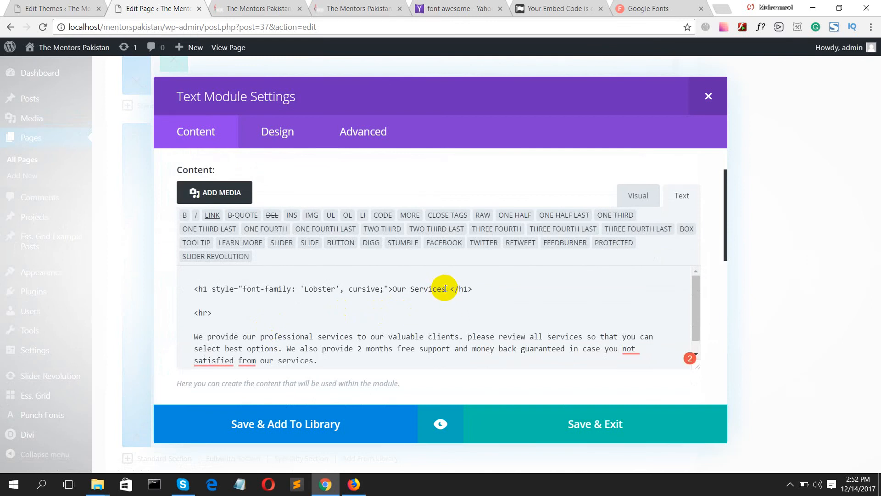
key(ctrl+v)
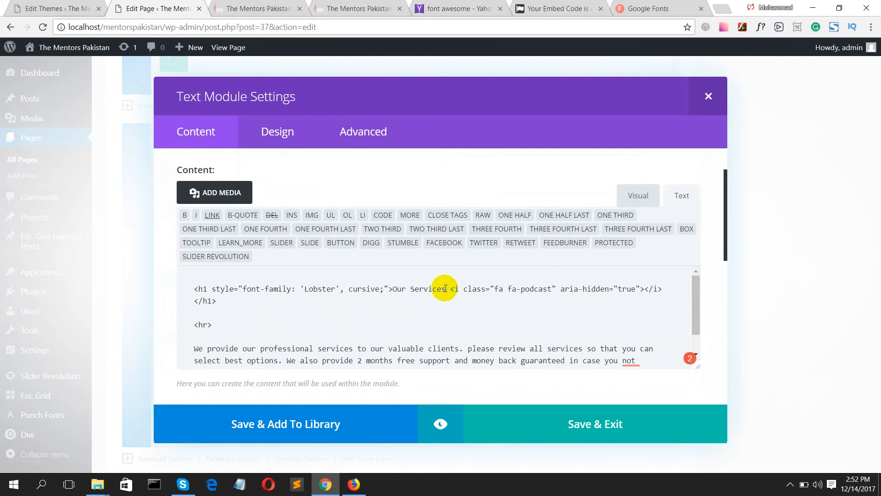
click(605, 422)
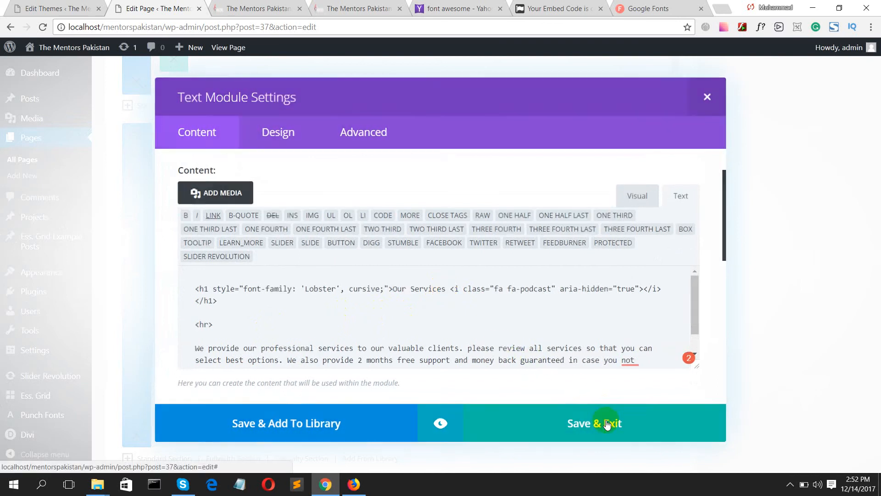
scroll(767, 297, up, 10)
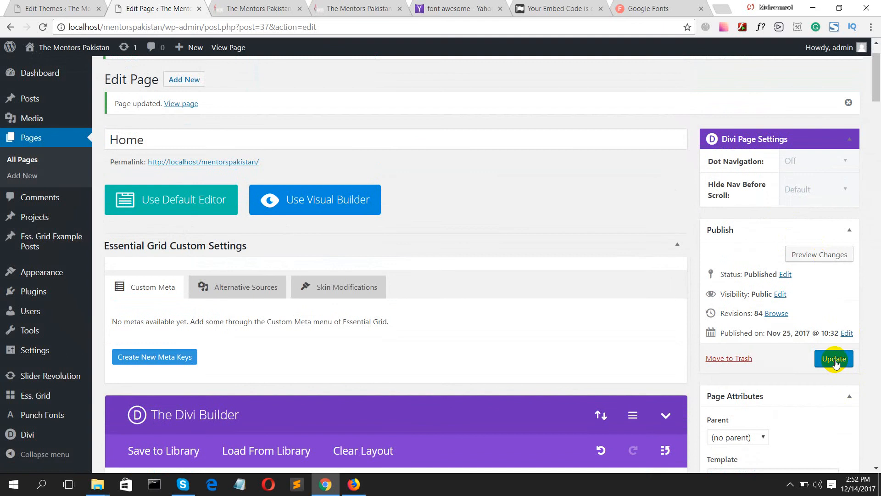
click(808, 253)
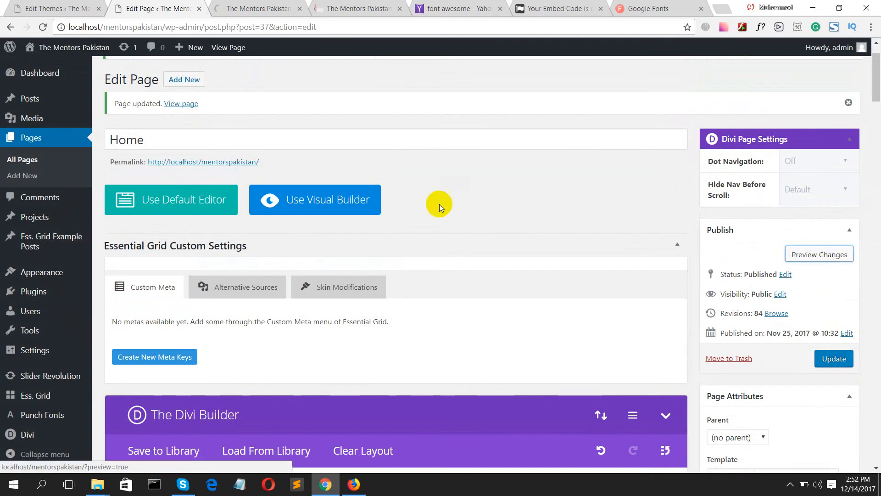
- Check the preview for the podcast icon beside Our Services, then return to the footer.php editor
click(229, 7)
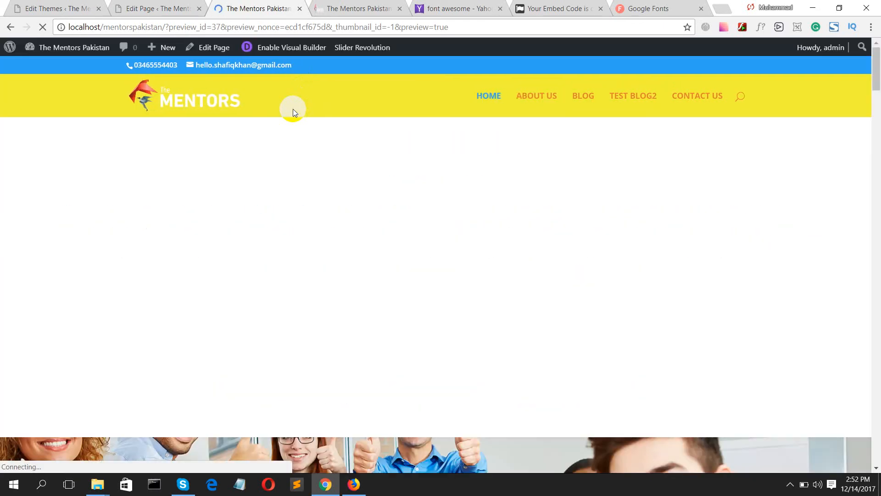
scroll(347, 202, down, 5)
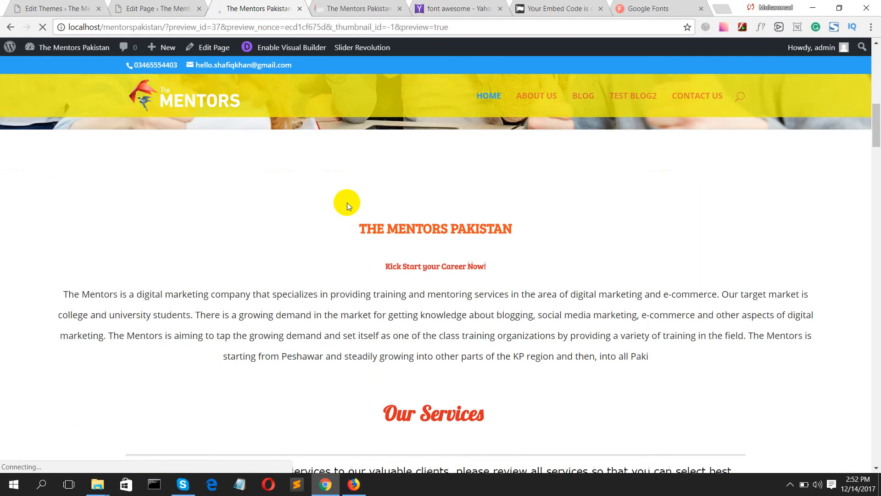
scroll(347, 205, down, 4)
scroll(323, 183, up, 8)
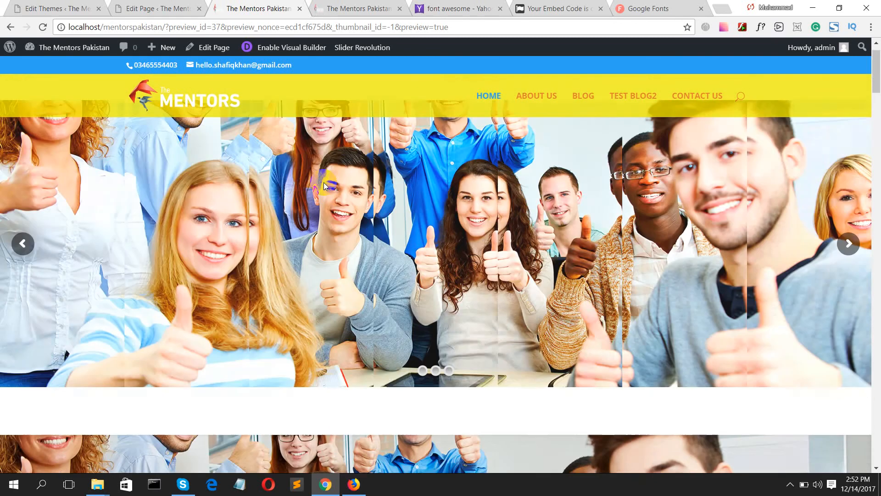
scroll(324, 183, down, 4)
scroll(324, 183, down, 3)
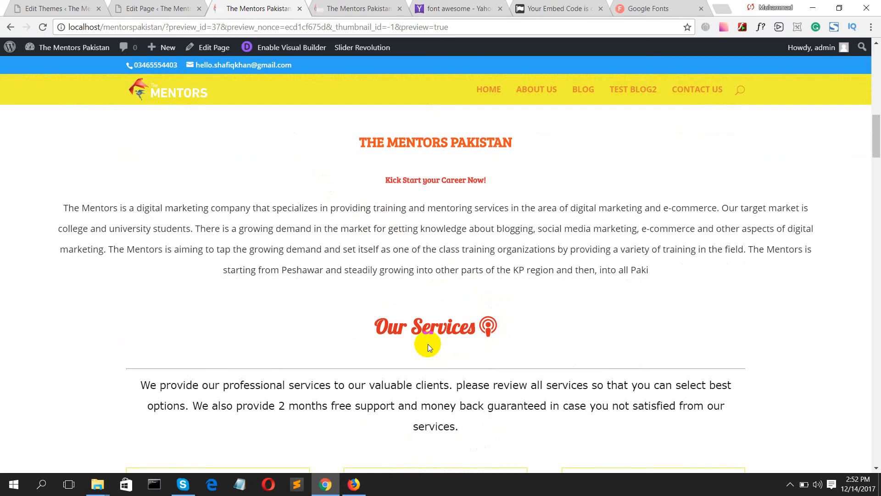
click(71, 5)
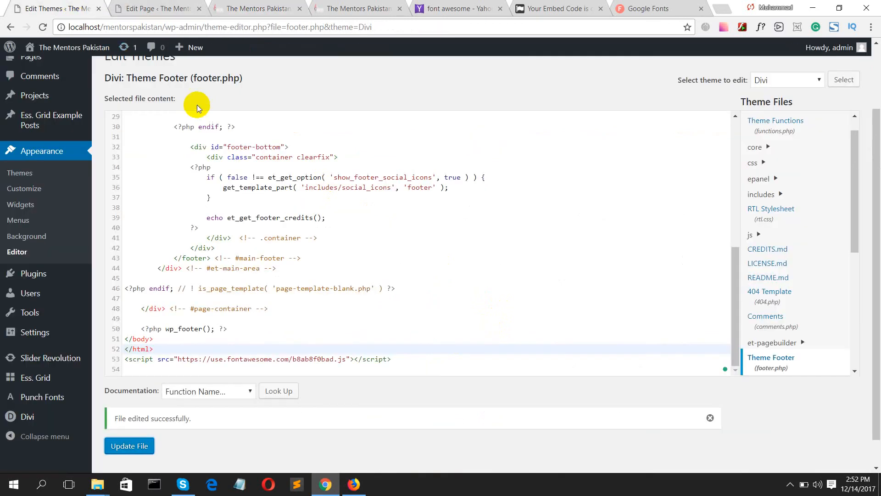
- Save footer.php again and update the Home page, bringing it to 85 revisions
click(115, 446)
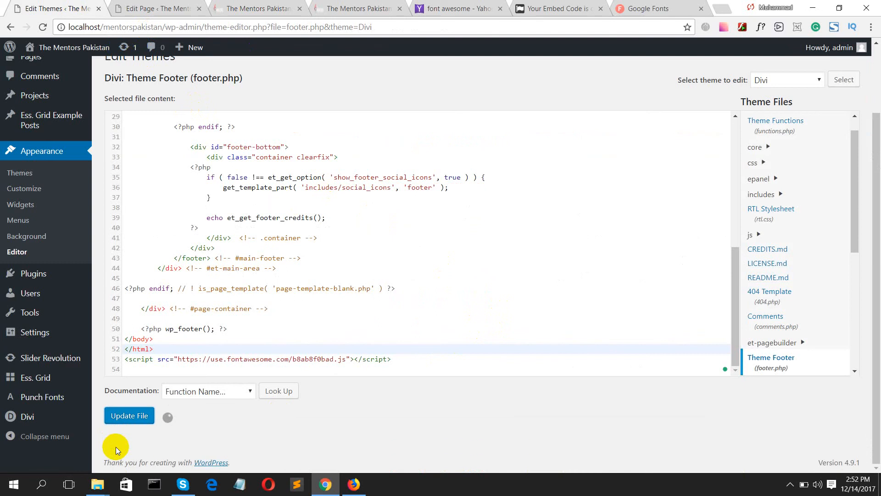
click(156, 6)
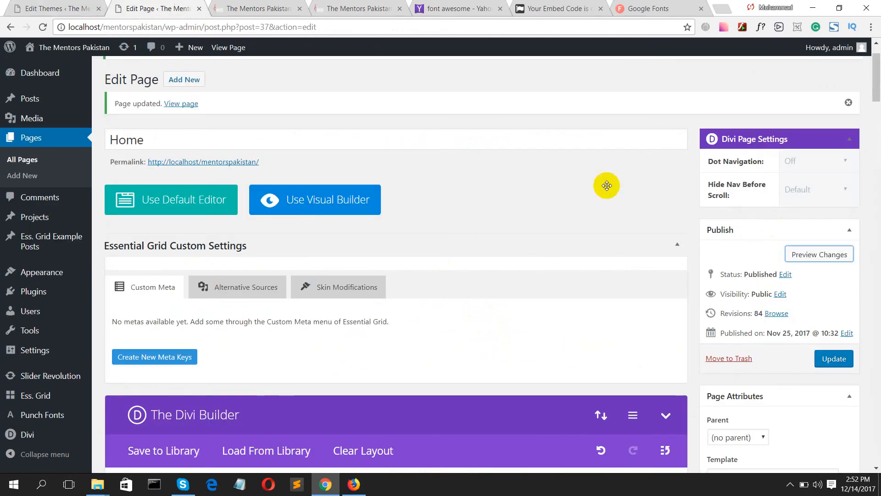
click(834, 353)
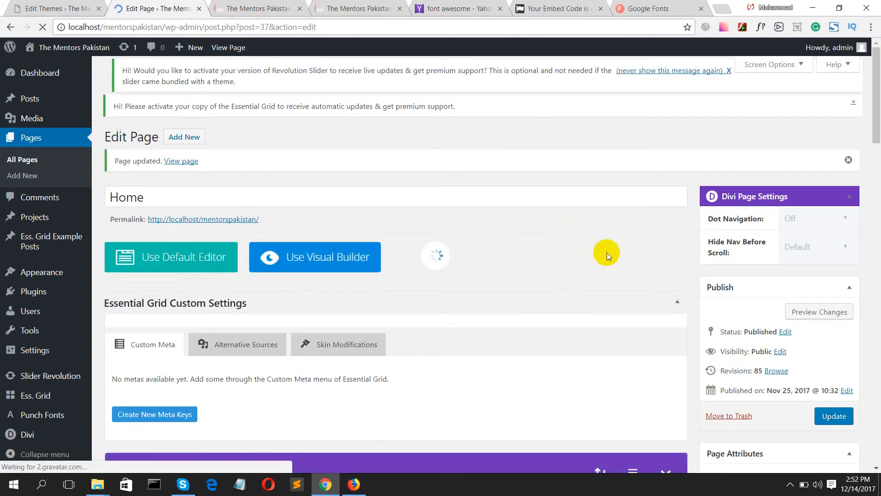
click(807, 217)
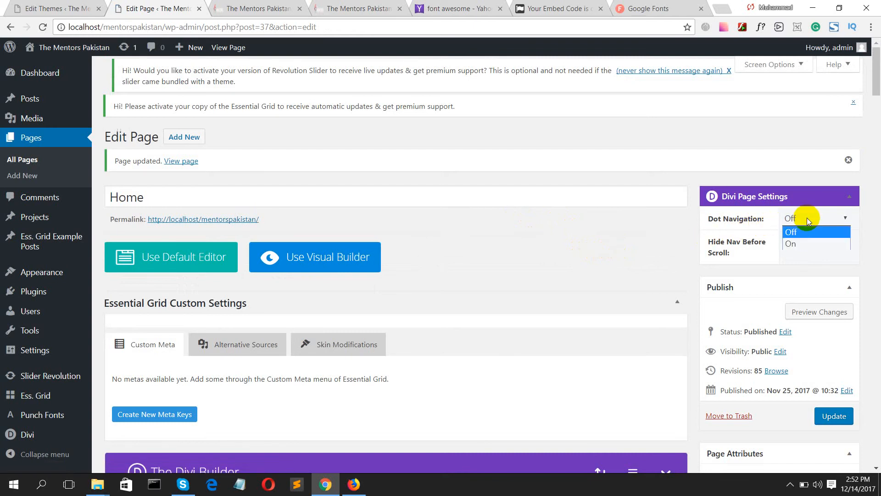
- Turn Dot Navigation on in Divi Page Settings, update the Home page, and preview it
click(798, 242)
click(835, 422)
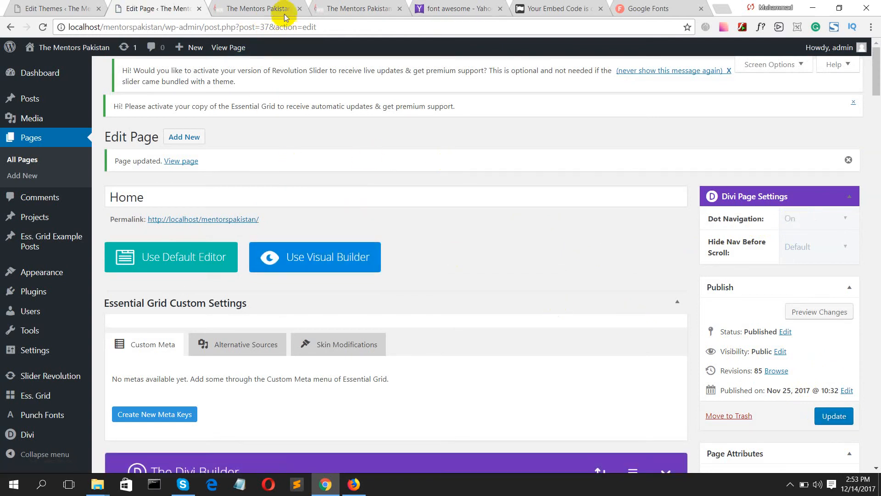
click(792, 311)
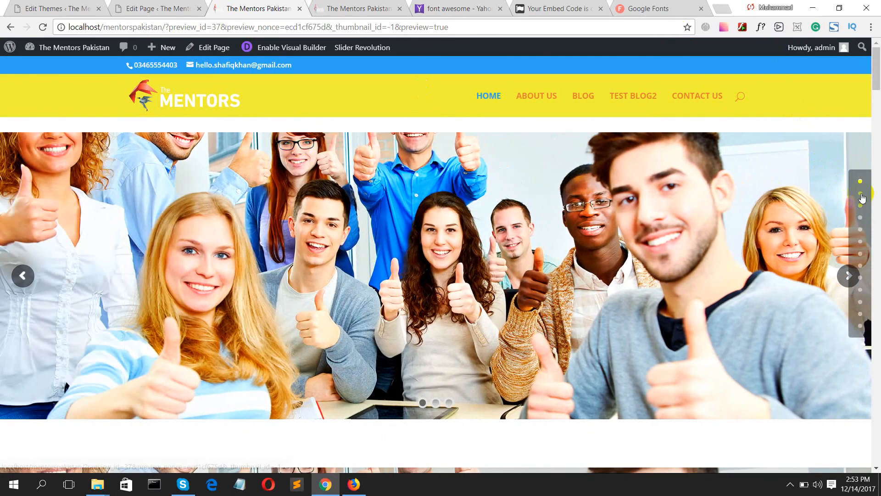
- Jump through each Home page section with the side dots, back to the top, then return to the editor
click(861, 194)
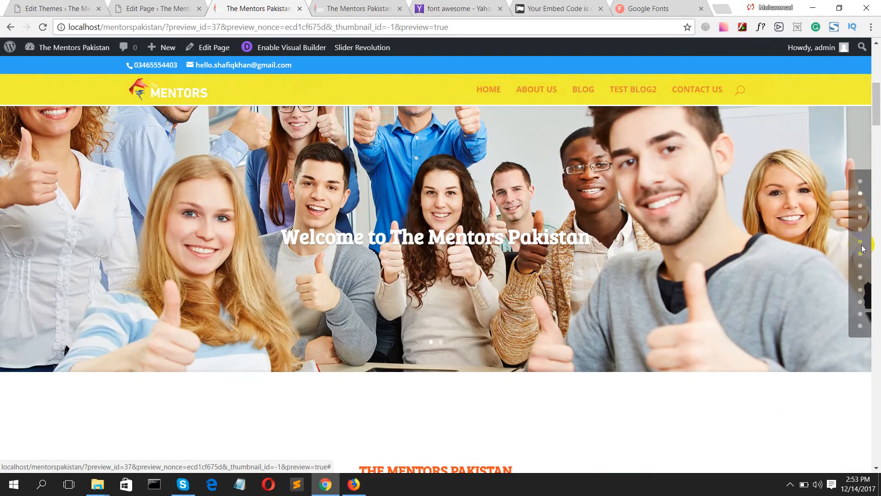
click(860, 242)
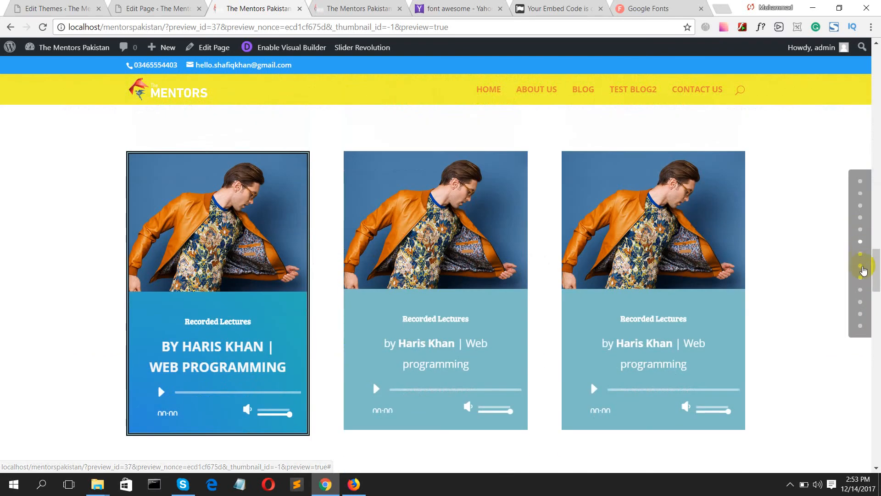
click(863, 267)
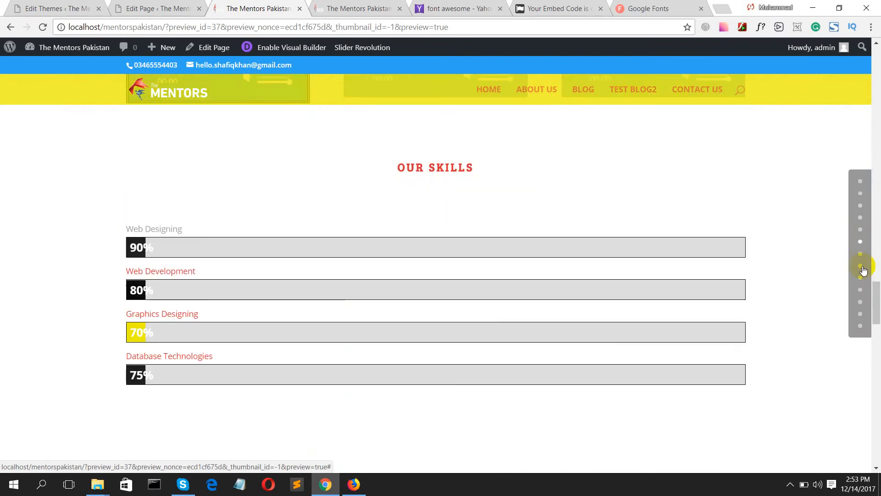
click(861, 290)
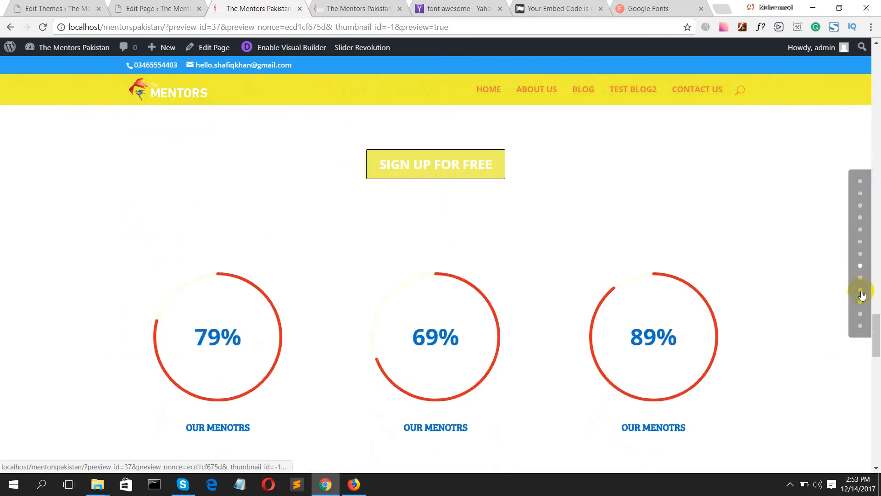
click(861, 313)
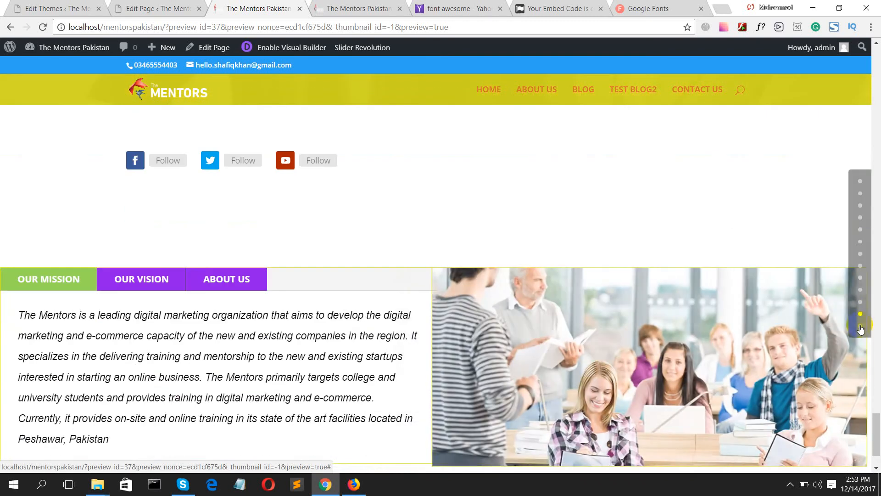
click(861, 326)
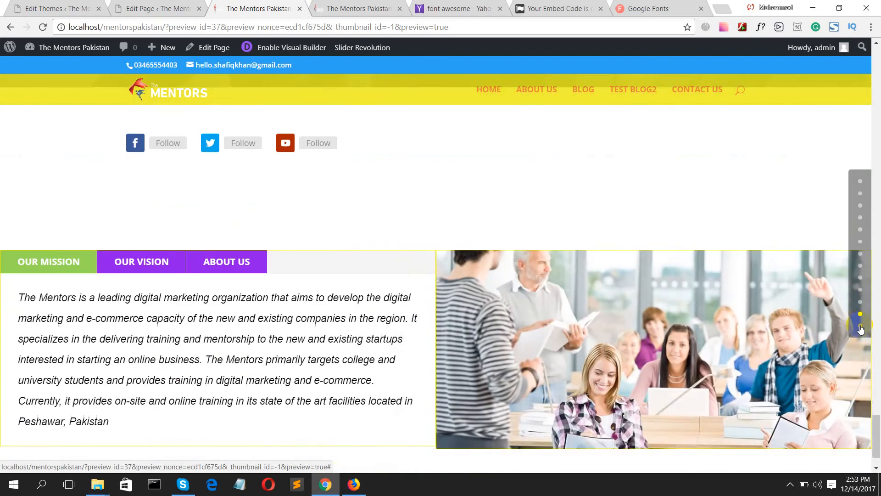
click(861, 184)
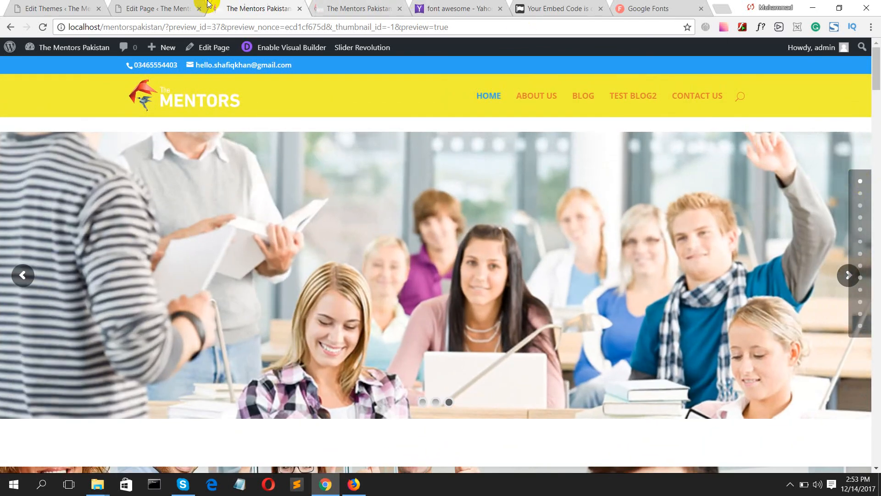
click(132, 7)
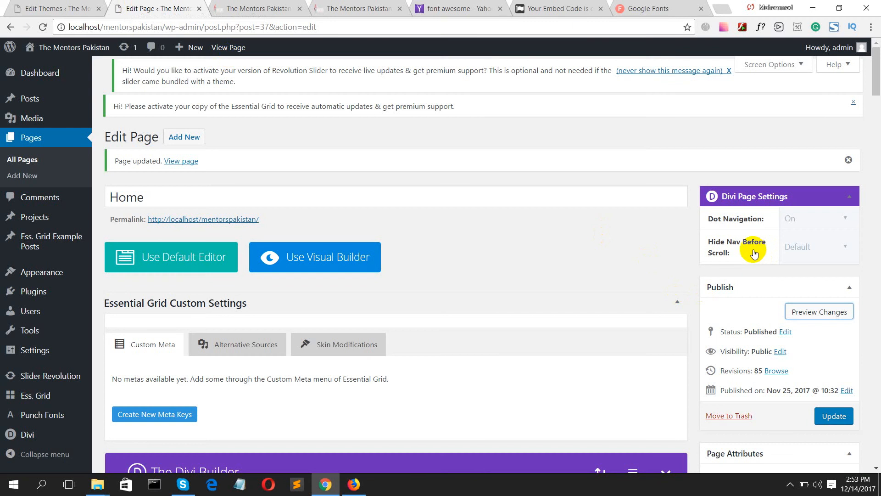
- Set Hide Nav Before Scroll to On for the Home page and preview it
click(799, 249)
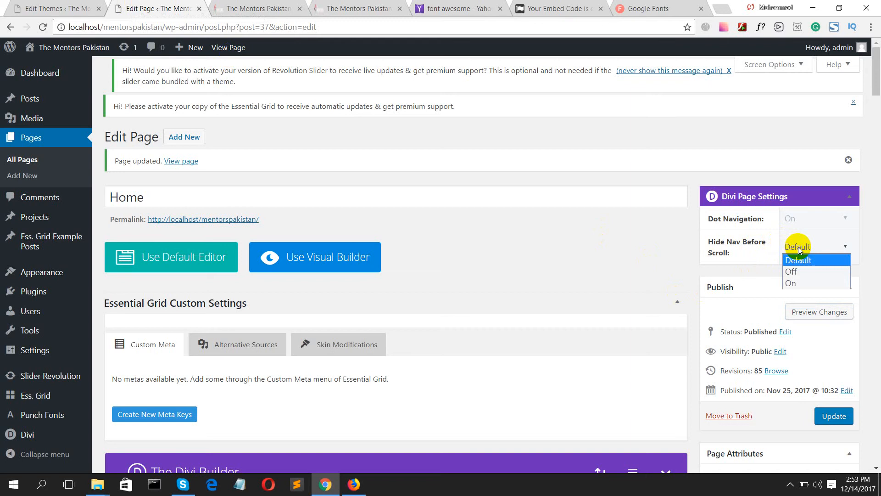
click(793, 282)
click(810, 316)
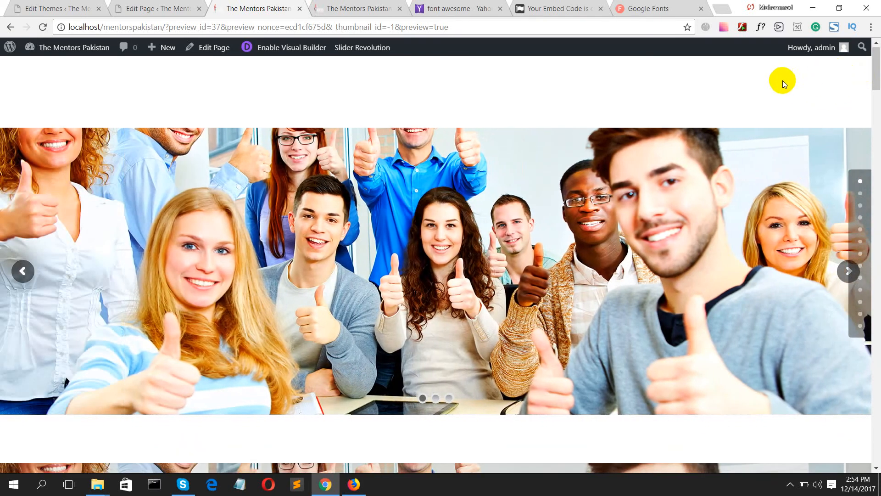
- Scroll through the preview to check the hidden header, then return to the Home page editor
scroll(783, 85, down, 6)
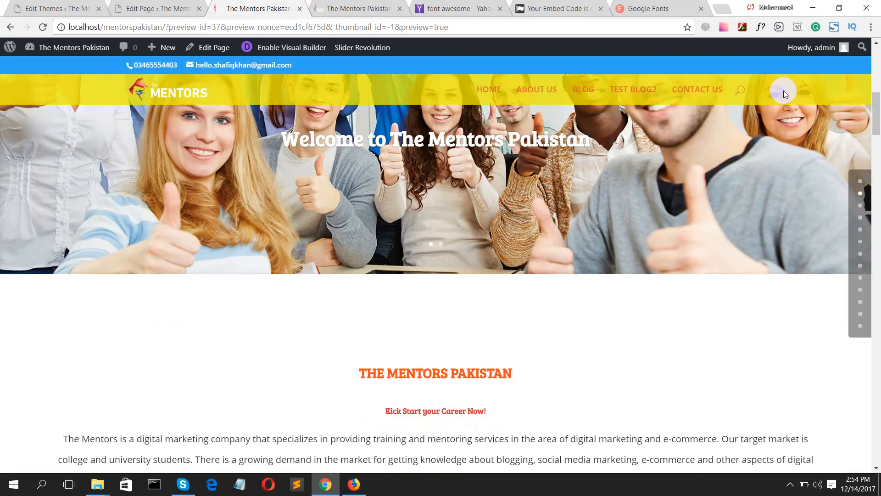
scroll(785, 93, down, 8)
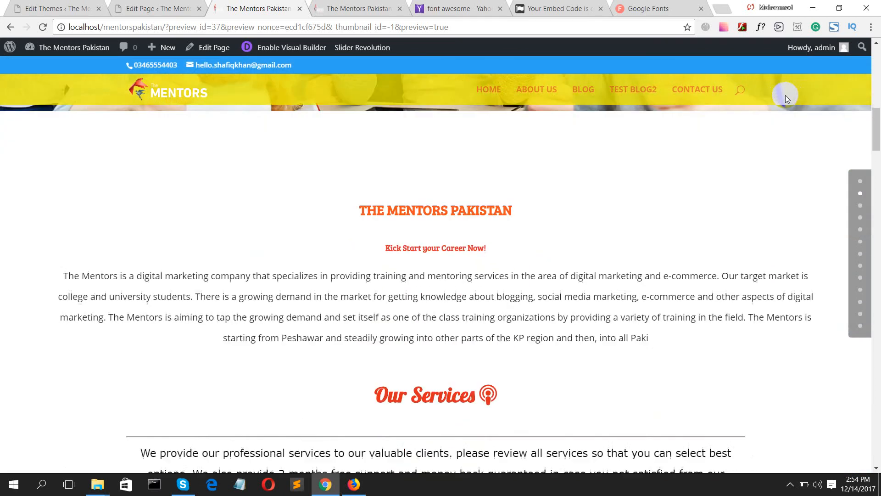
scroll(786, 97, down, 5)
scroll(786, 97, up, 15)
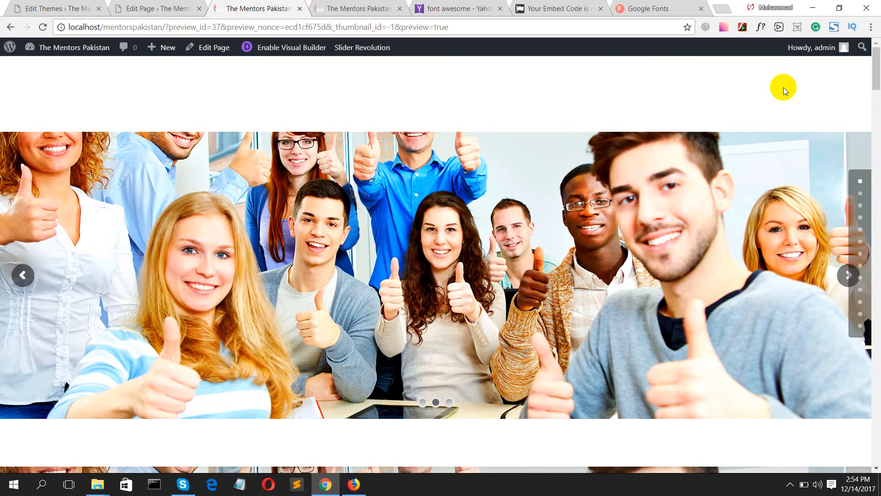
scroll(783, 90, down, 1)
scroll(783, 87, down, 5)
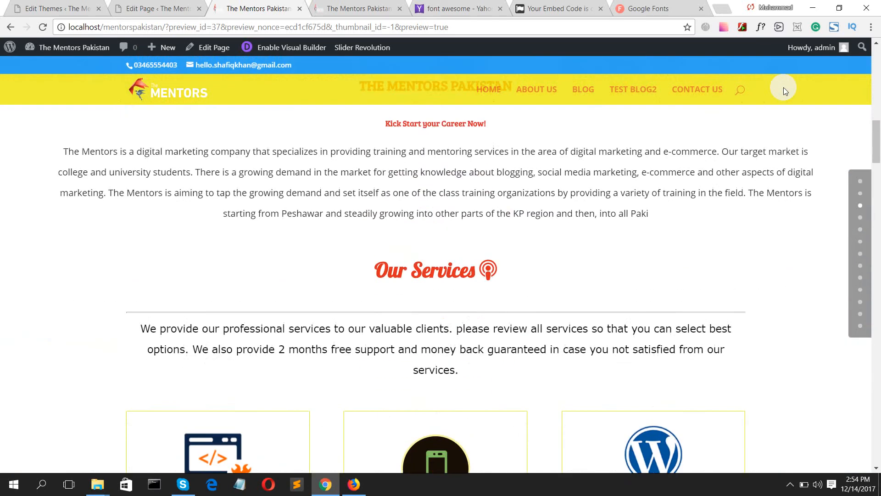
scroll(786, 90, down, 1)
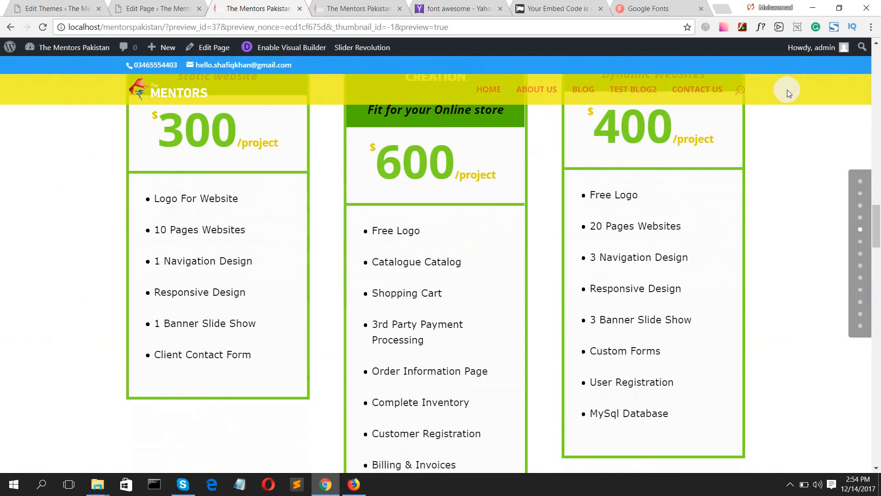
click(174, 6)
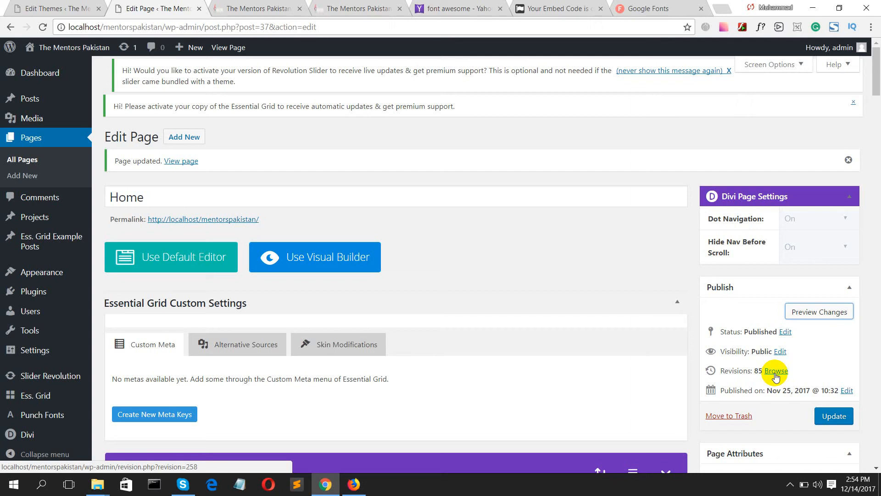
- Compare the Home page's current revision with the 3 Dec revision, then return to the current one
click(776, 371)
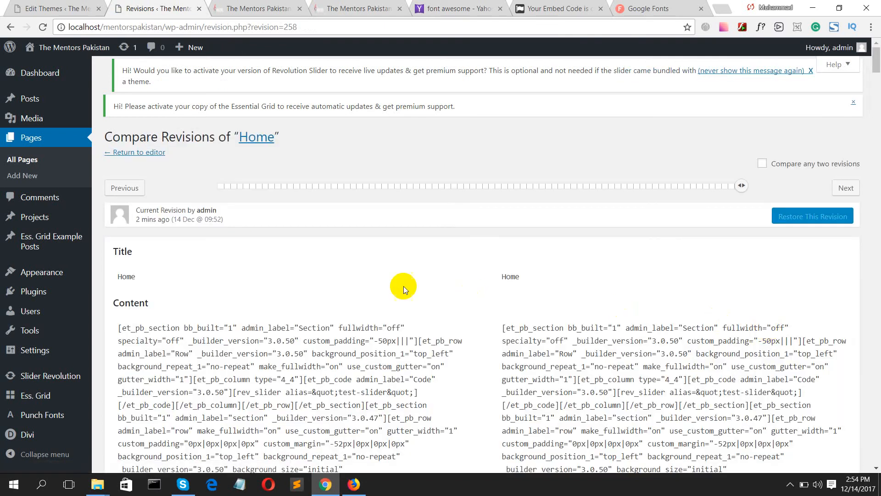
mouse_move(701, 190)
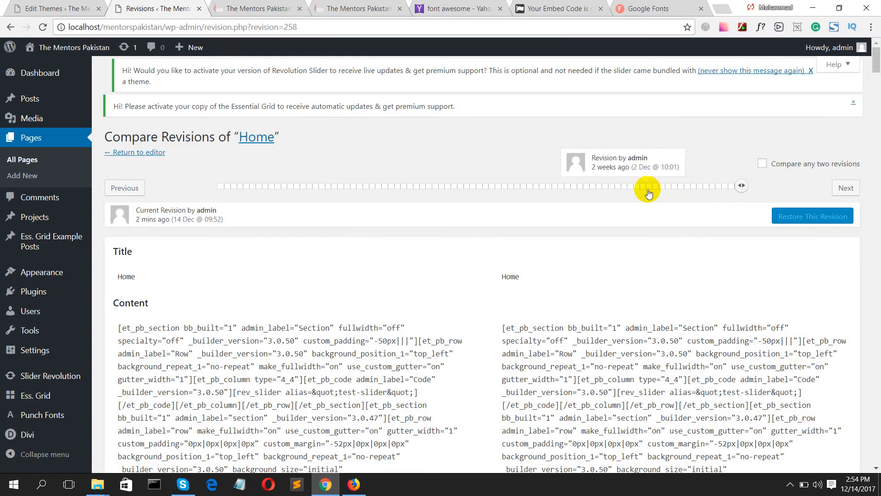
click(694, 187)
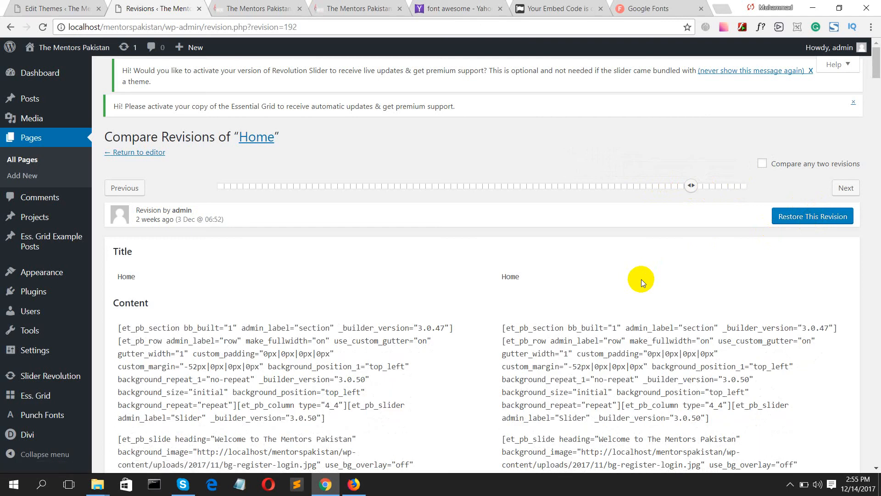
scroll(466, 309, down, 3)
scroll(438, 316, down, 20)
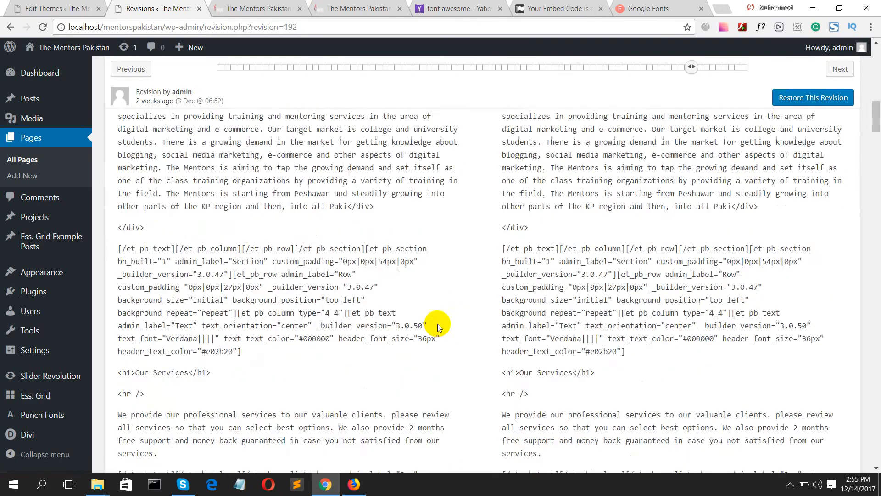
scroll(448, 323, down, 20)
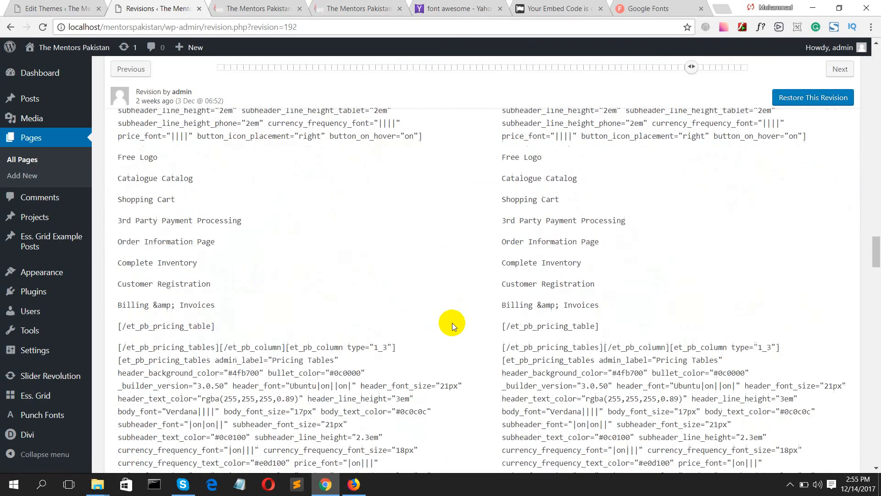
scroll(458, 324, down, 15)
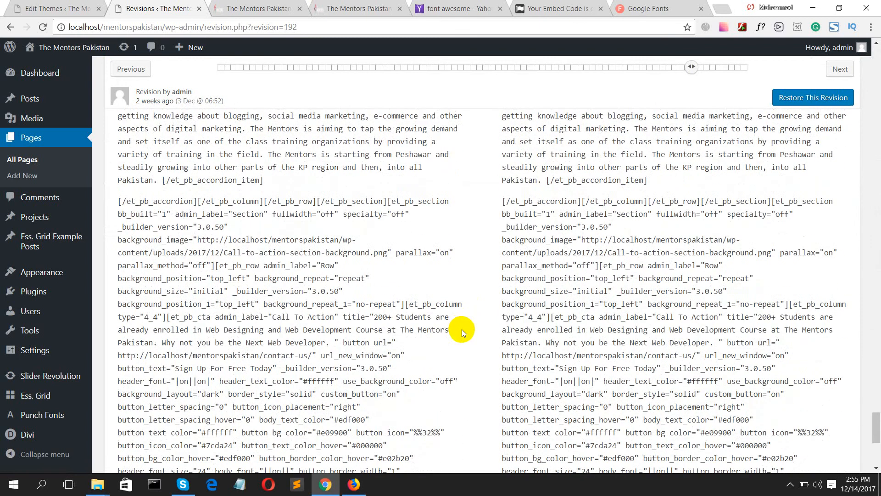
scroll(462, 329, down, 6)
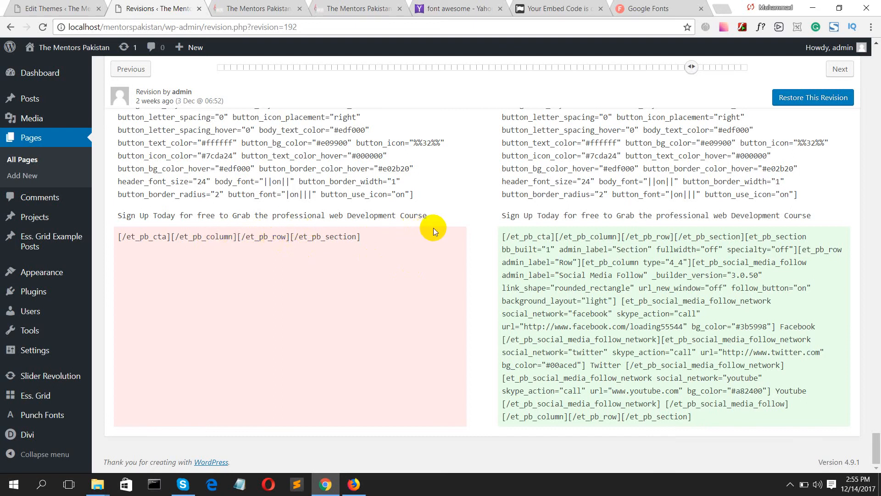
scroll(546, 229, up, 10)
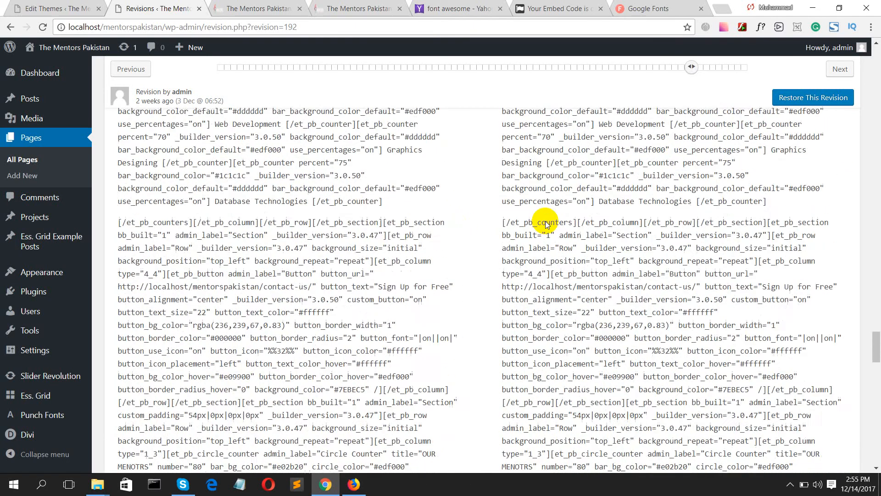
scroll(545, 221, up, 15)
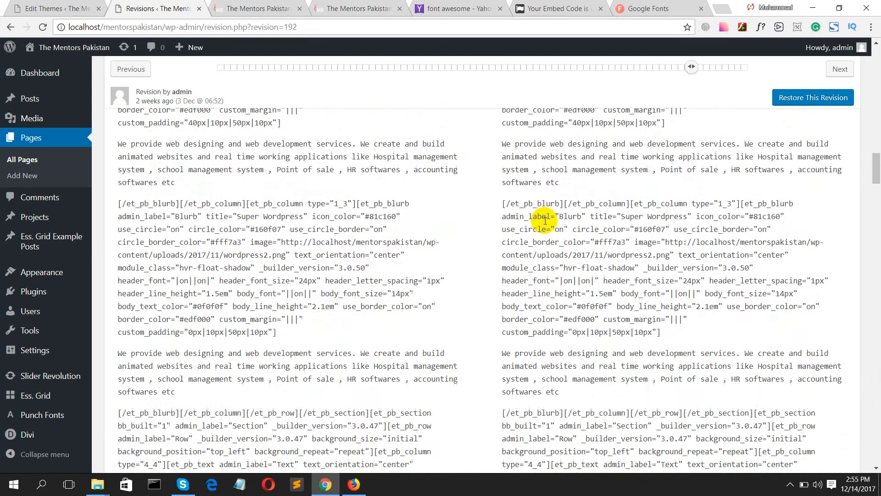
scroll(546, 221, up, 15)
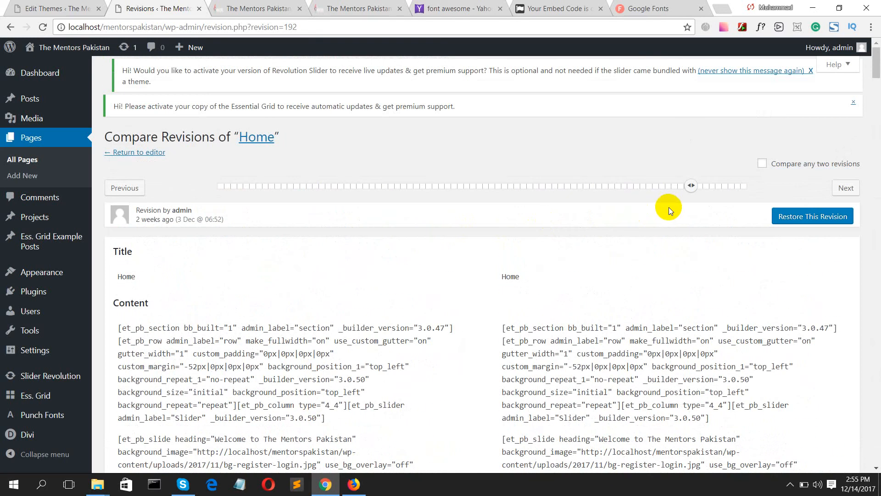
click(744, 188)
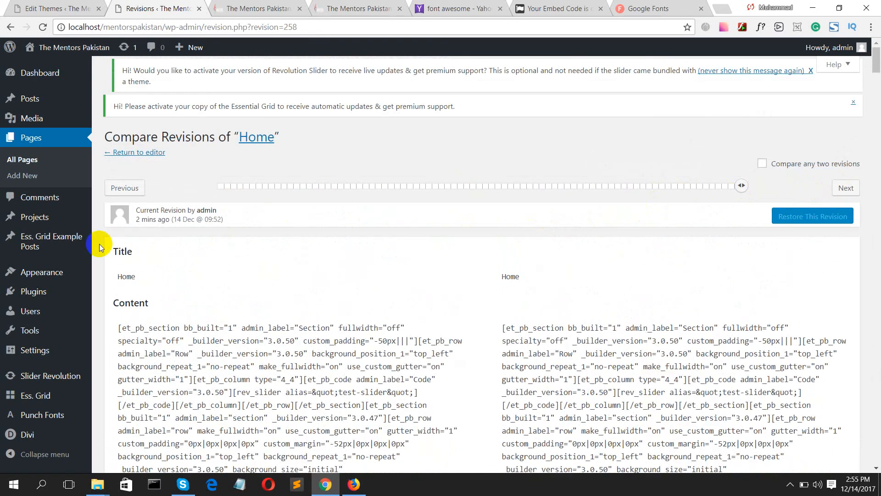
- Go back from the revisions to the Home page editor and scroll down to the Divi Builder
mouse_move(19, 54)
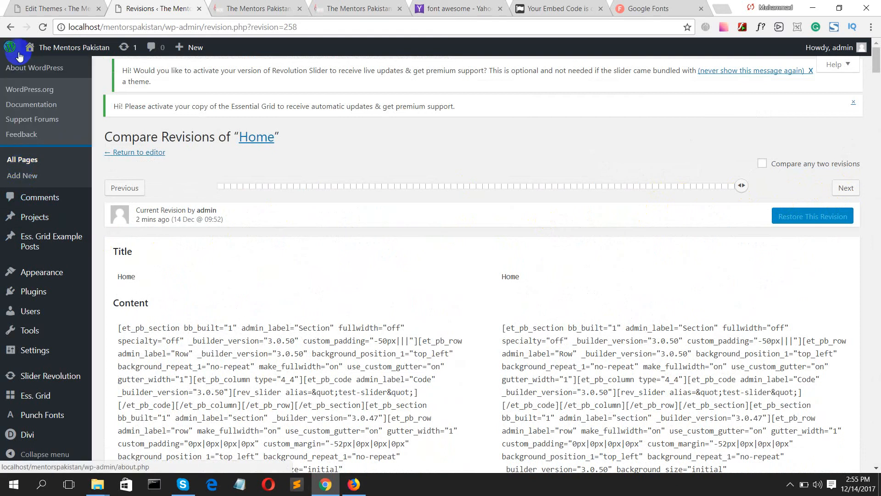
click(10, 28)
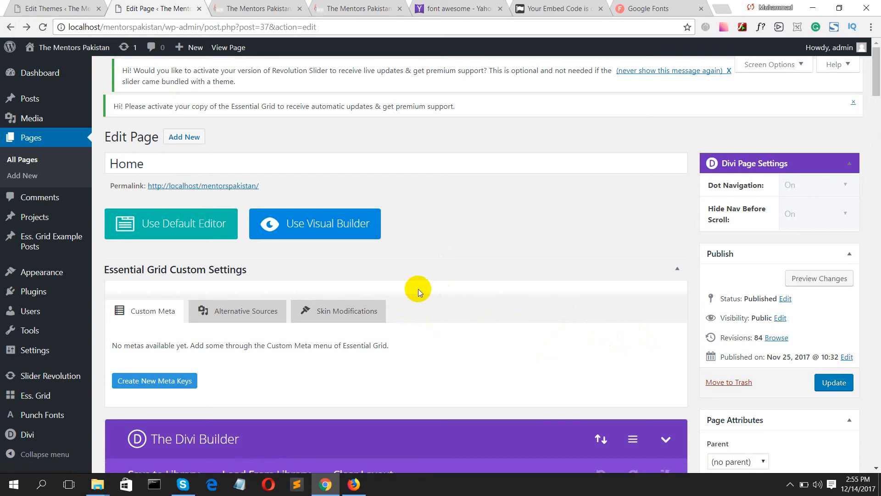
scroll(418, 293, down, 6)
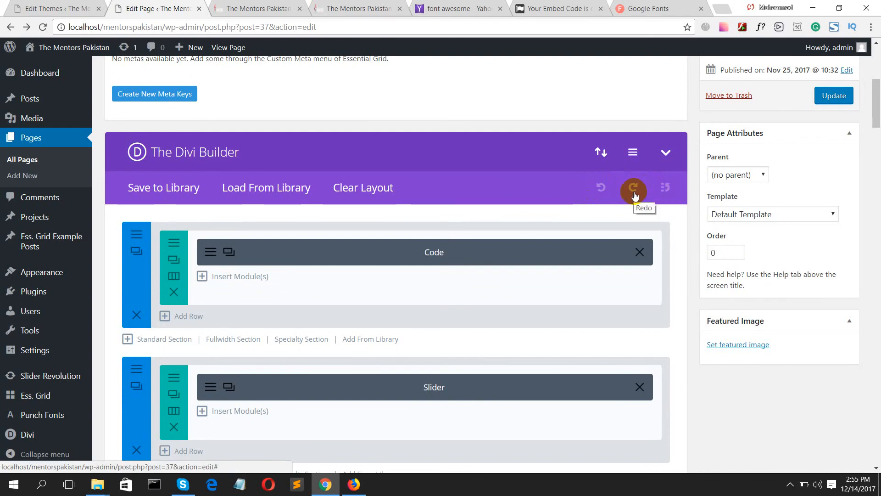
- Save the Code module to the Divi Library as the global item 'shaad-test'
right_click(359, 256)
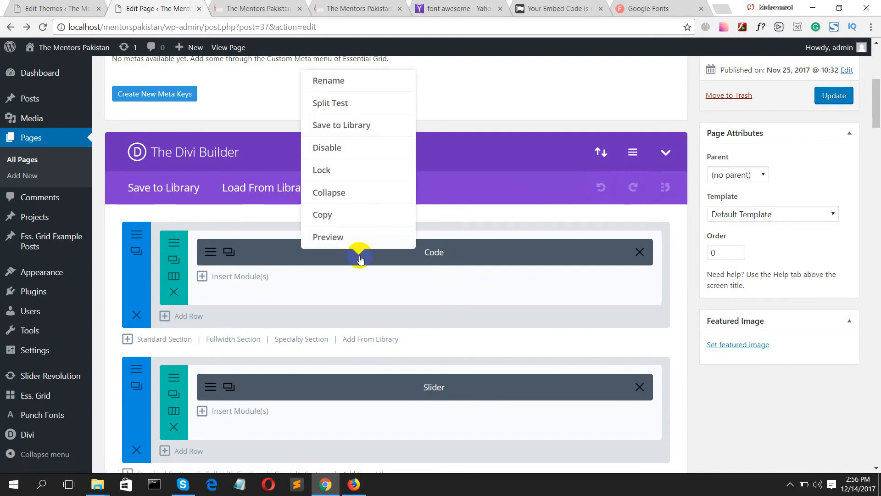
click(331, 126)
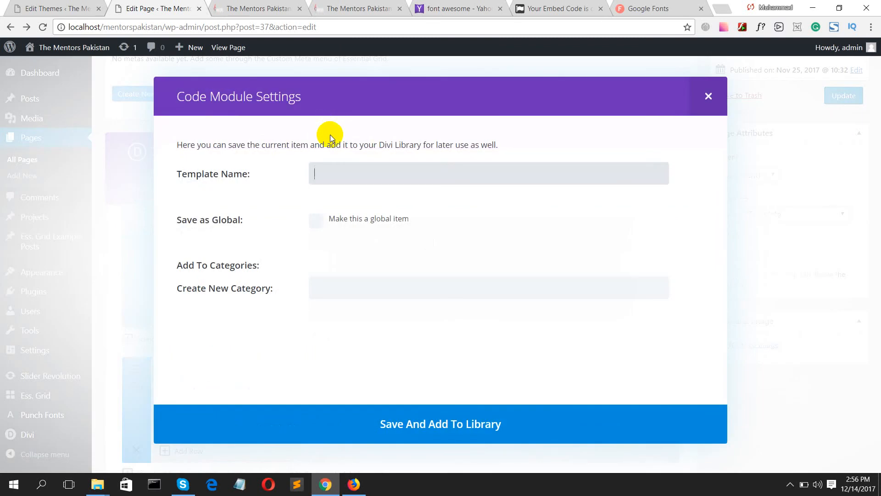
text(shaad-test)
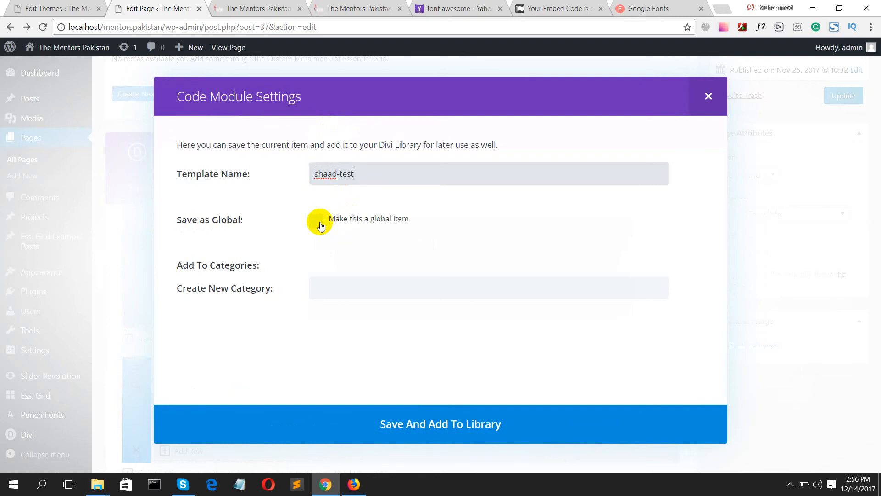
click(321, 225)
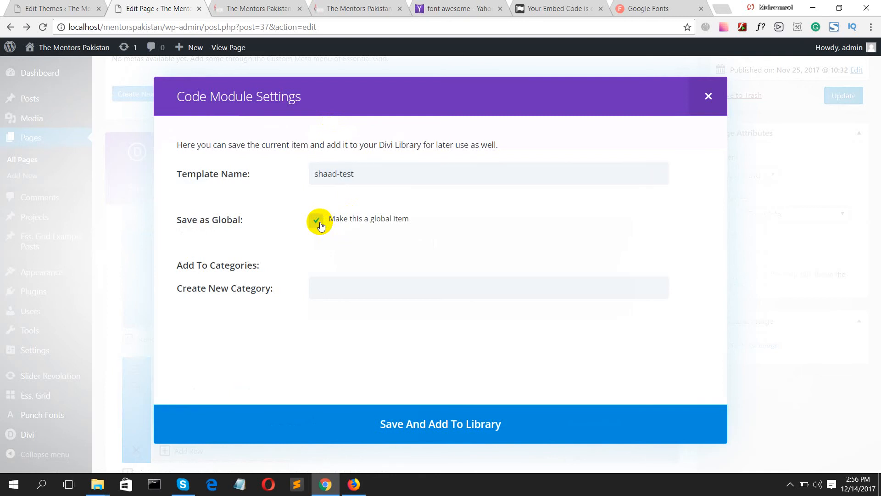
click(337, 285)
click(445, 428)
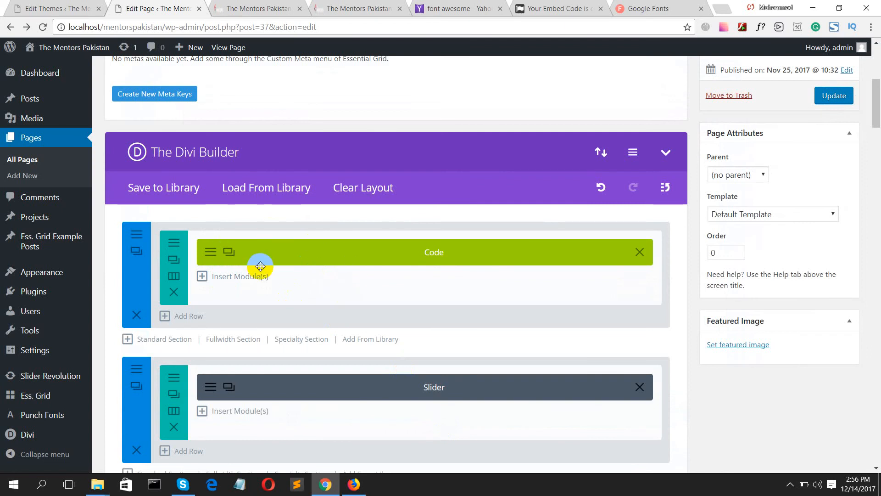
click(249, 189)
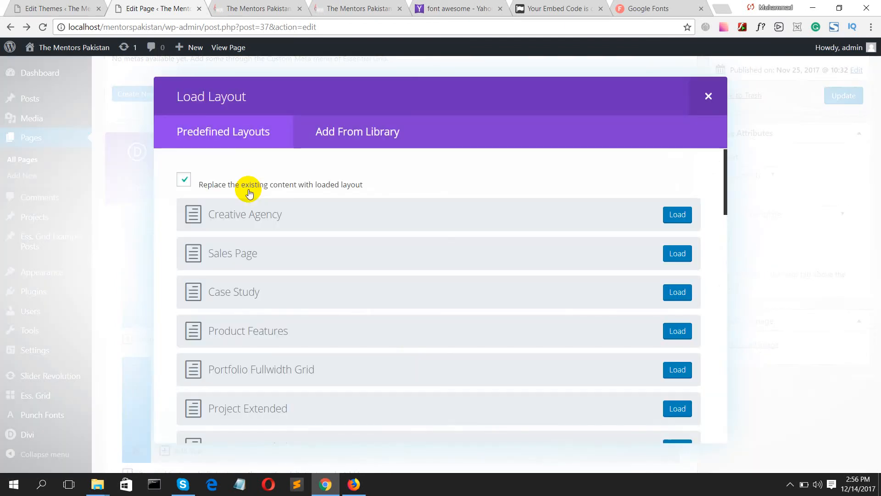
scroll(243, 191, down, 6)
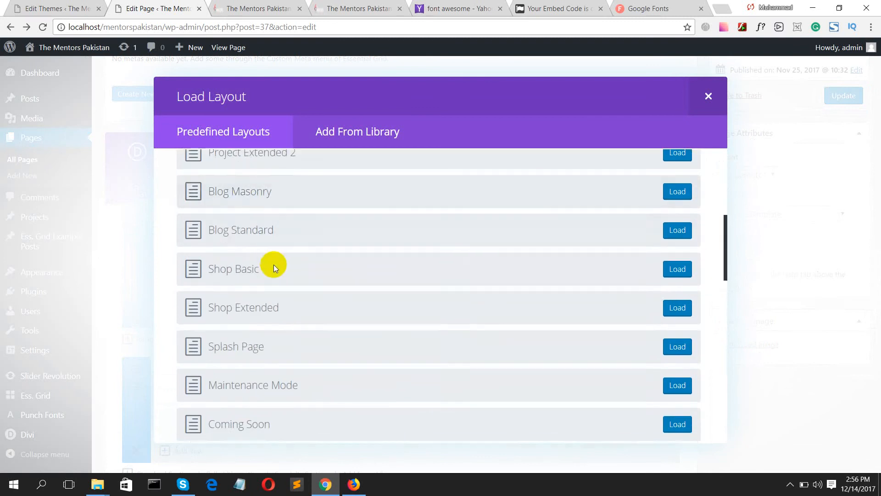
scroll(273, 265, down, 6)
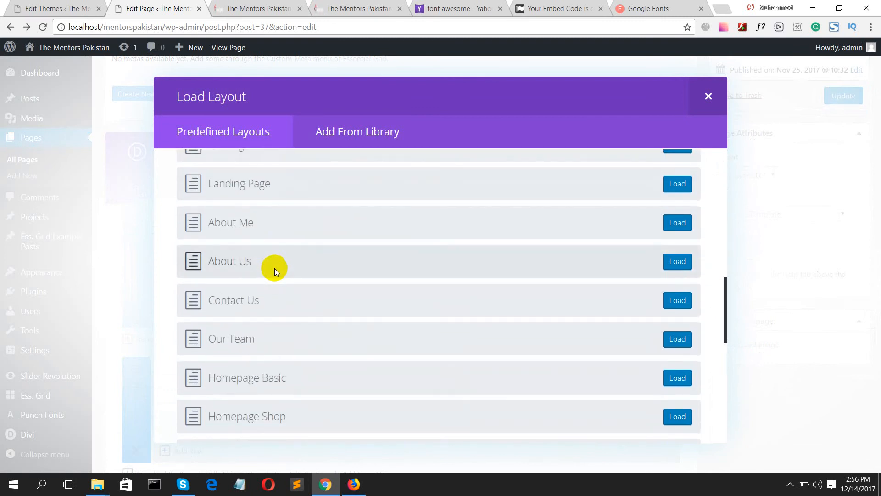
scroll(257, 338, down, 2)
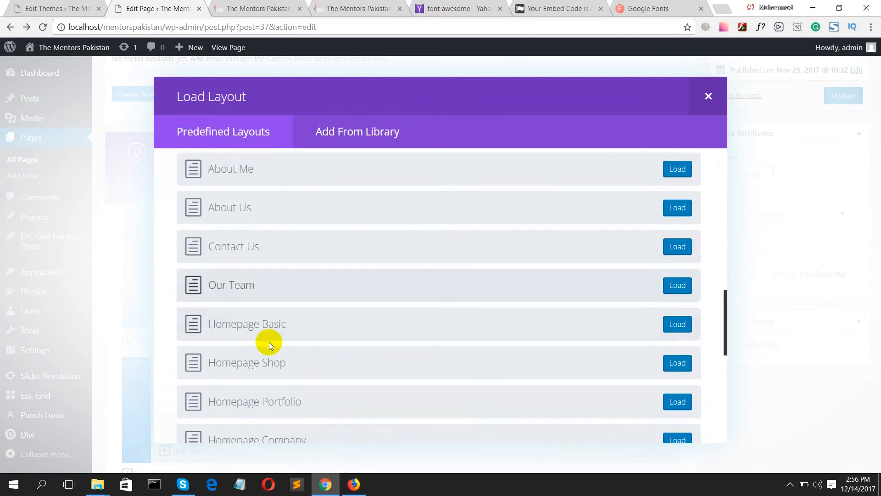
scroll(497, 369, down, 8)
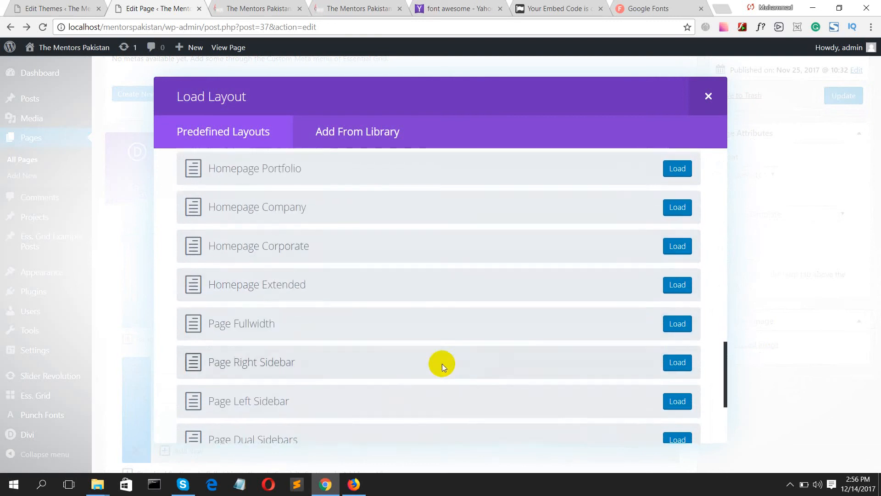
scroll(365, 346, up, 10)
scroll(368, 335, up, 5)
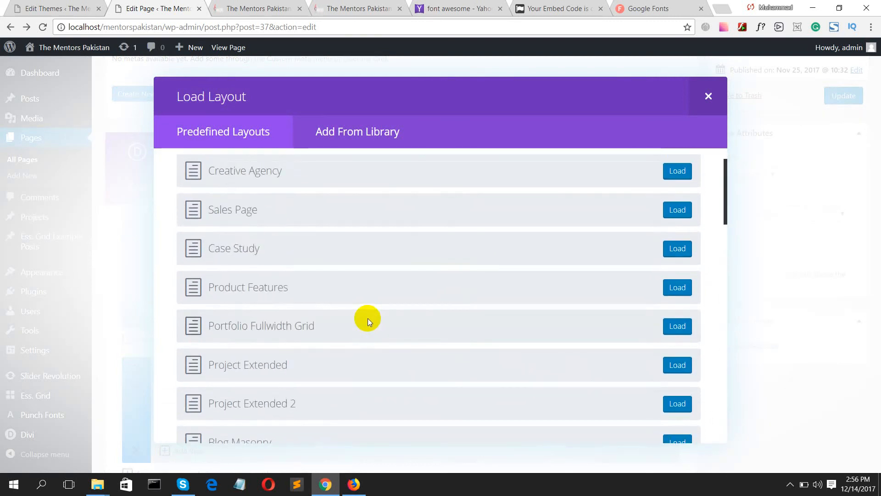
click(343, 130)
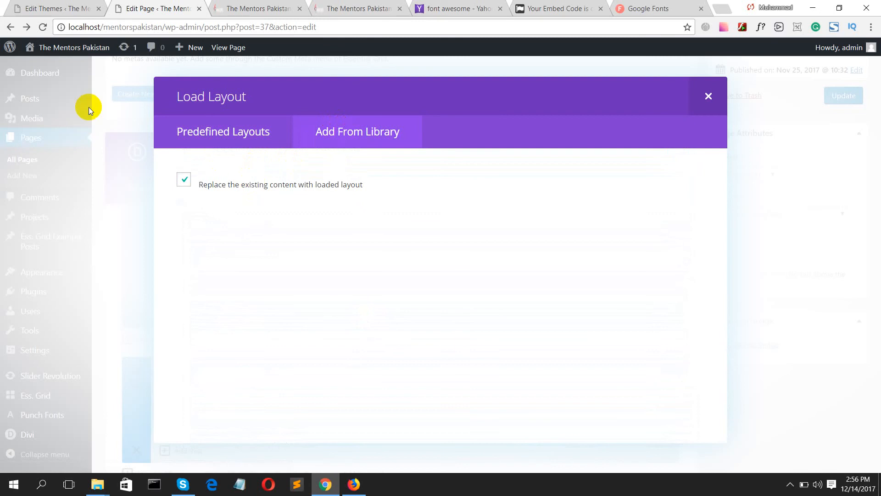
click(211, 143)
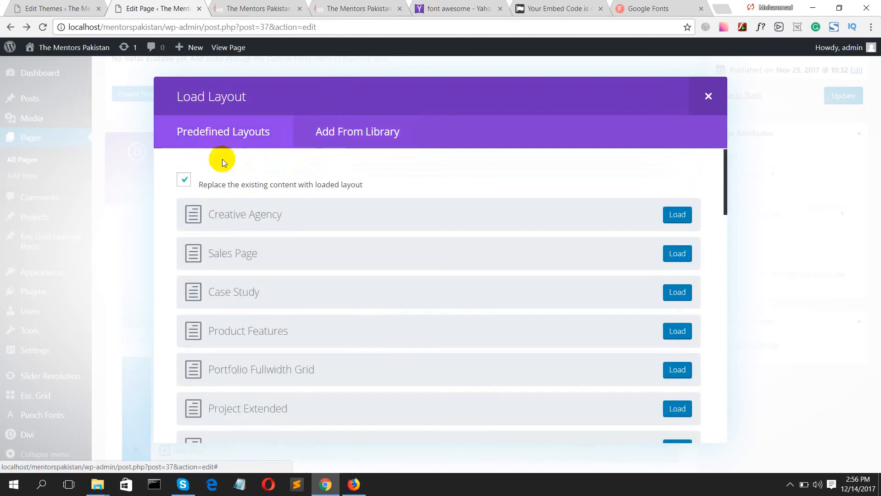
click(706, 96)
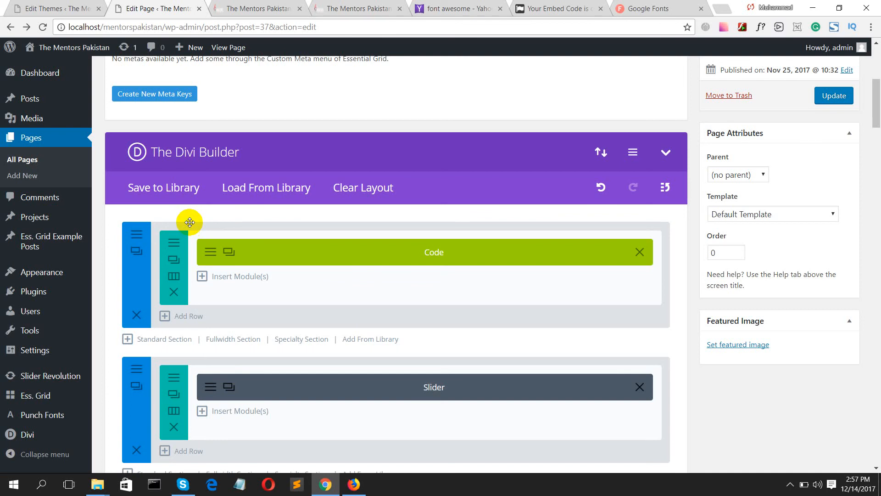
scroll(151, 234, down, 4)
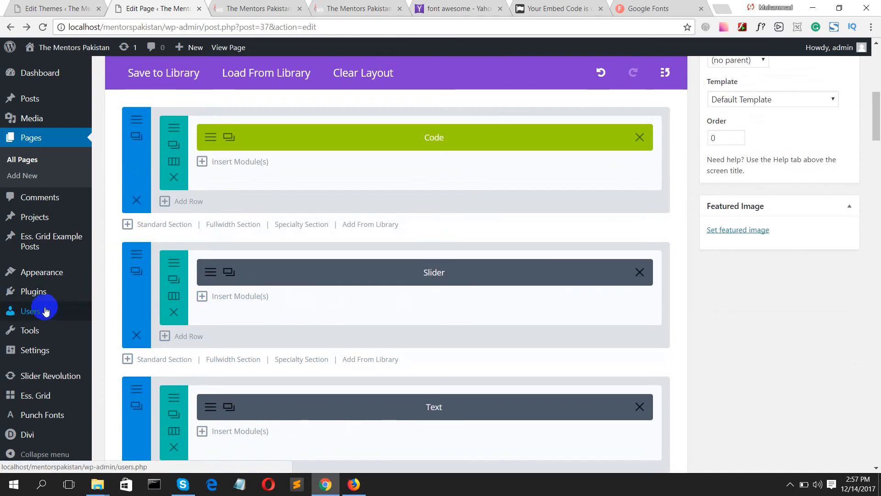
- Leave the unsaved page editor for Plugins and open the Add New plugins page
mouse_move(44, 309)
click(42, 290)
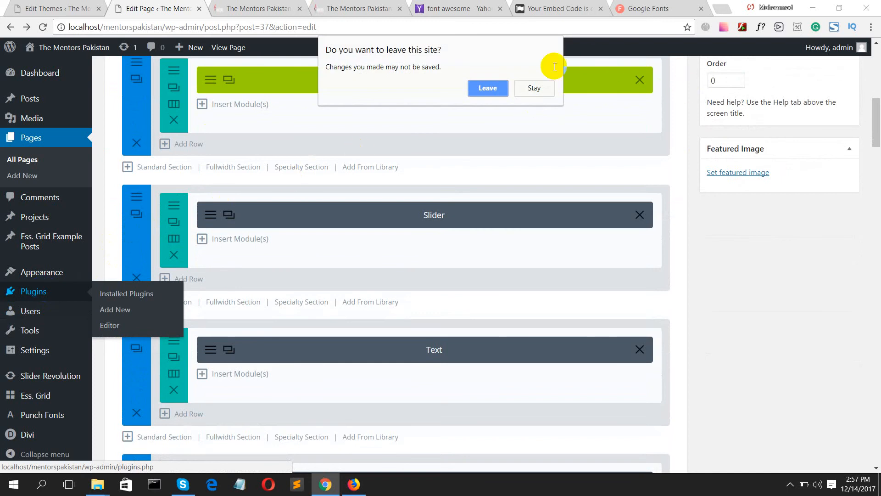
click(481, 87)
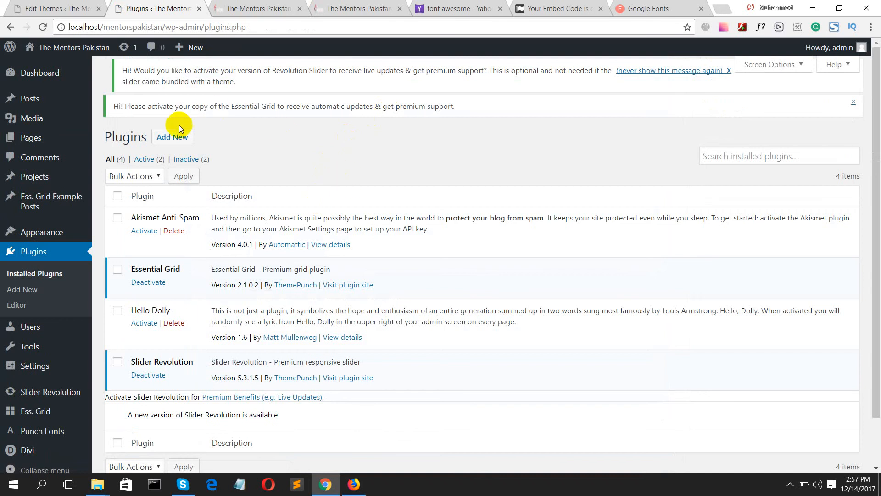
click(179, 137)
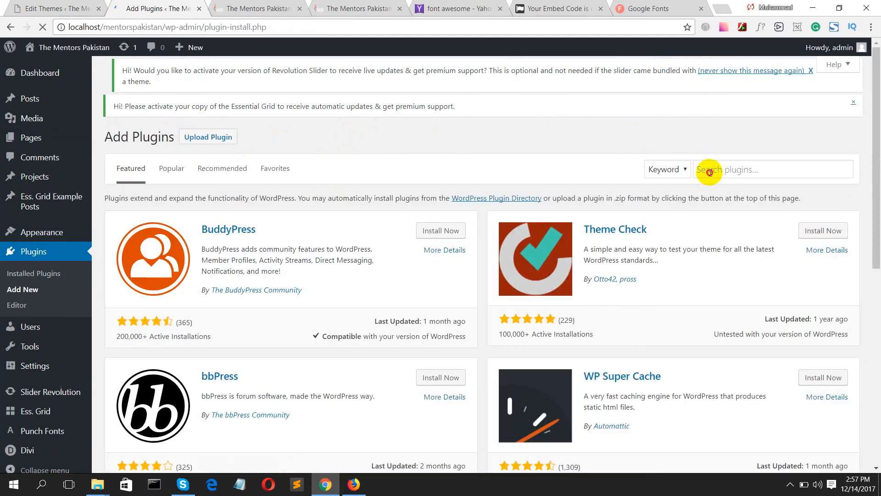
- Search plugins for 'woocommerce', then try 'eco', and bring up the woocommerce tag results
click(710, 171)
text(woocomm)
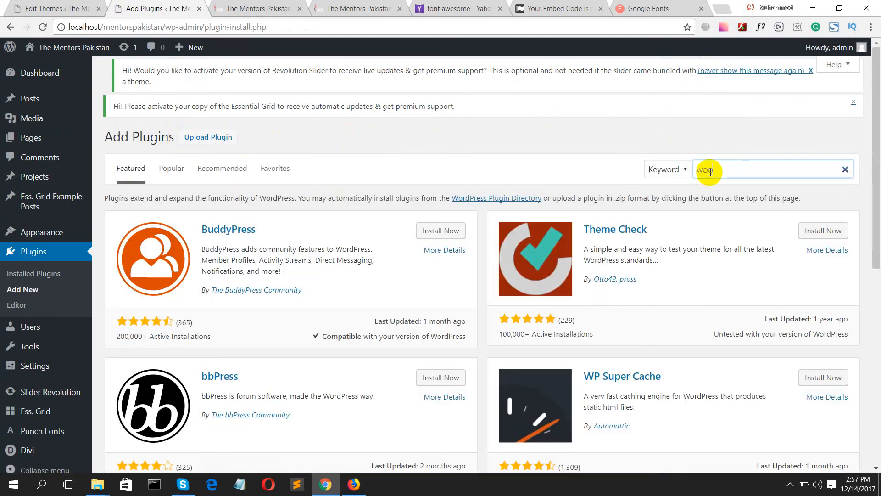
text(erce)
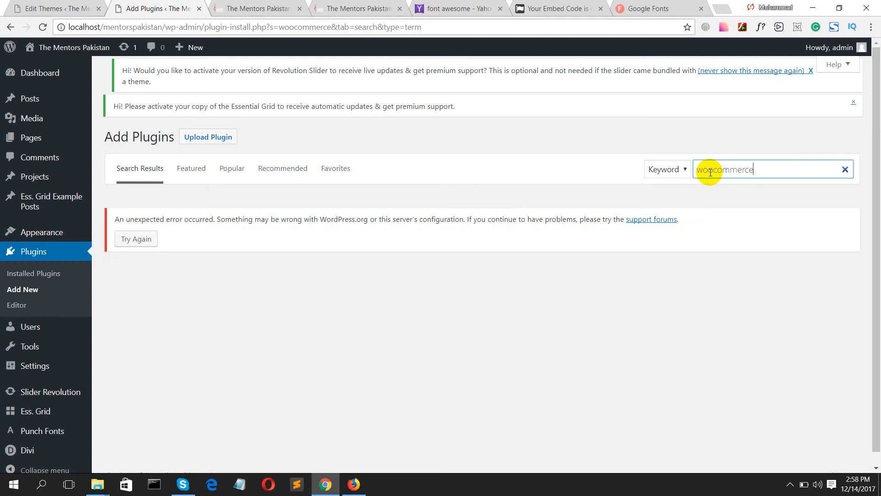
key(BackSpace)
key(BackSpace)
key(BackSpace)
key(BackSpace)
key(BackSpace)
key(BackSpace)
key(BackSpace)
key(BackSpace)
key(BackSpace)
key(BackSpace)
key(BackSpace)
text(eco)
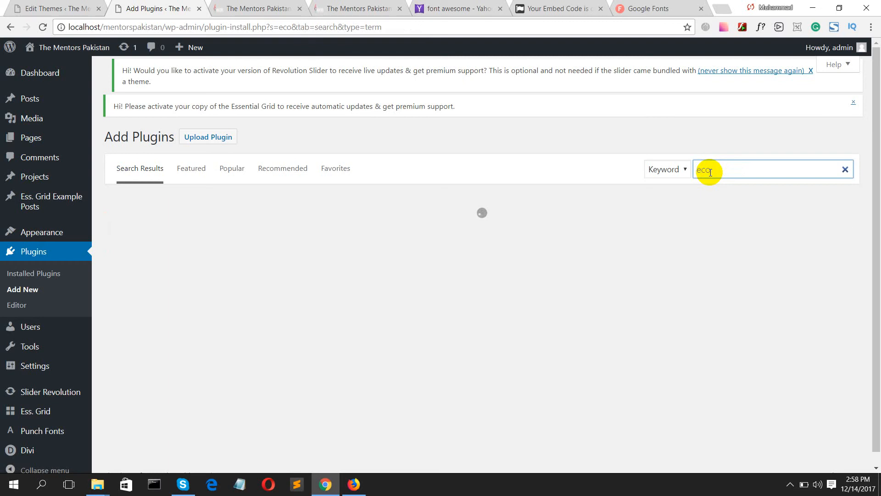
click(790, 485)
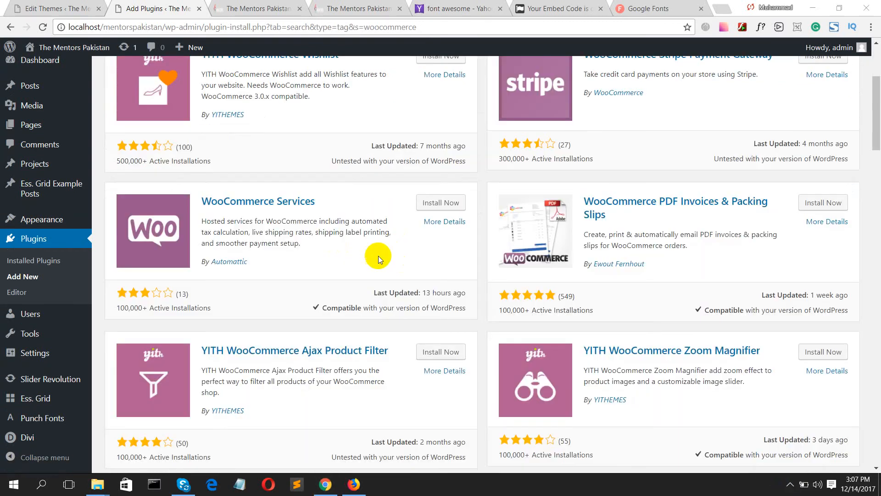
scroll(305, 244, up, 5)
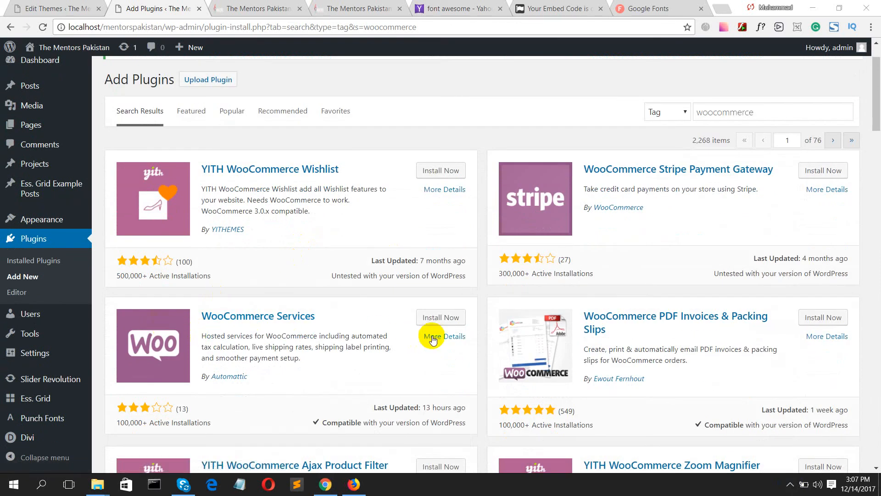
- Install the WooCommerce Services plugin and activate it
click(427, 318)
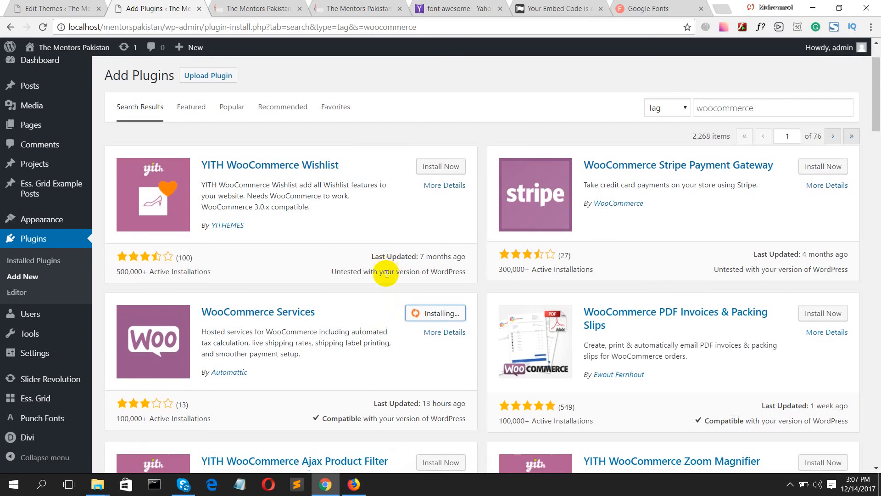
scroll(385, 274, down, 1)
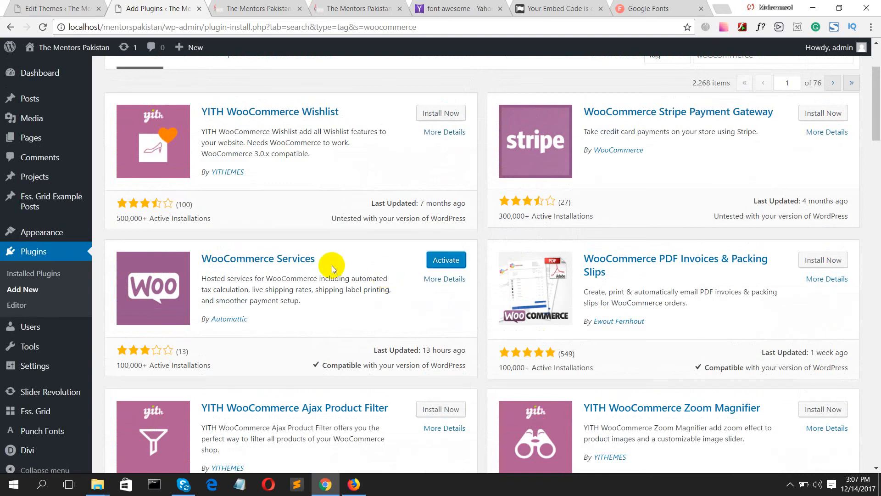
click(444, 261)
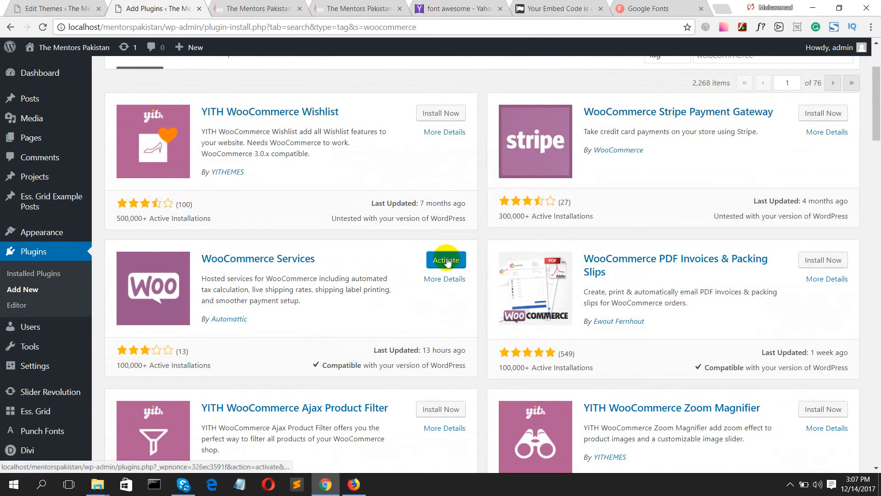
click(446, 260)
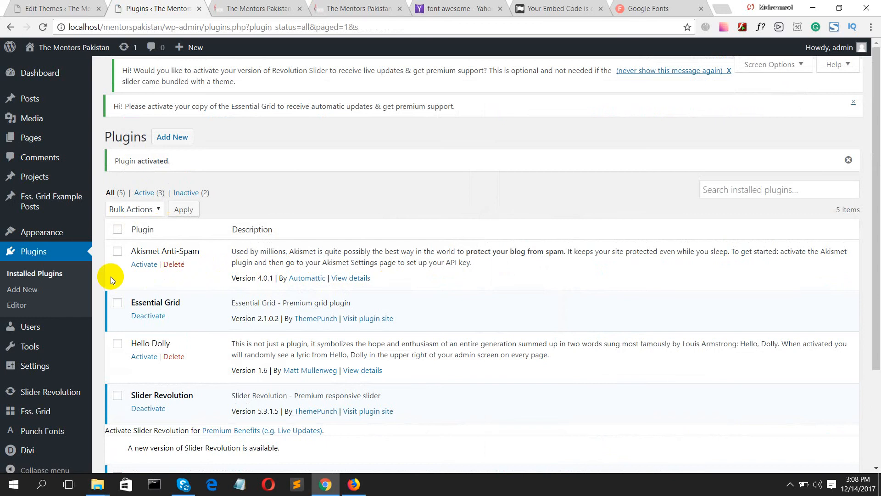
scroll(57, 290, down, 3)
mouse_move(63, 397)
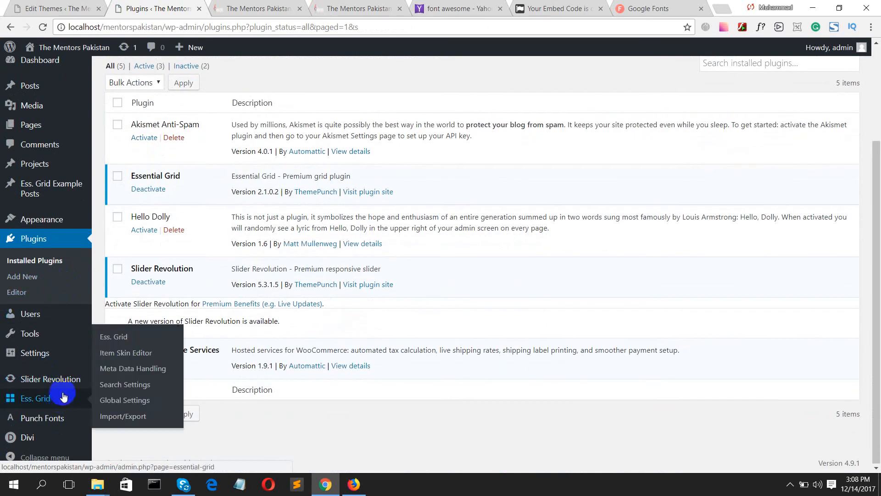
scroll(211, 338, up, 3)
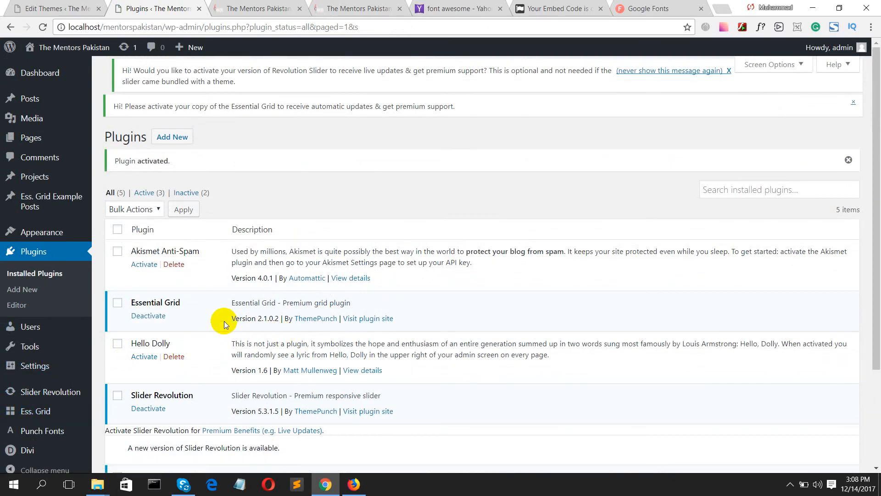
scroll(224, 323, down, 3)
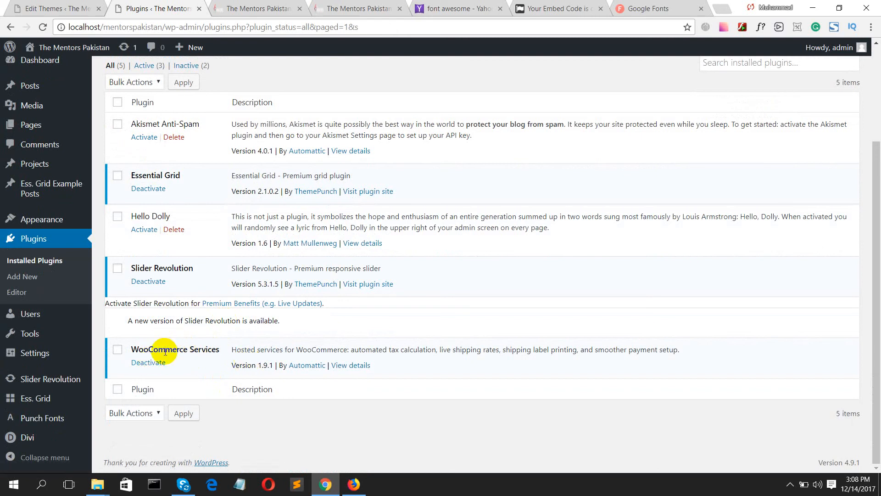
click(78, 294)
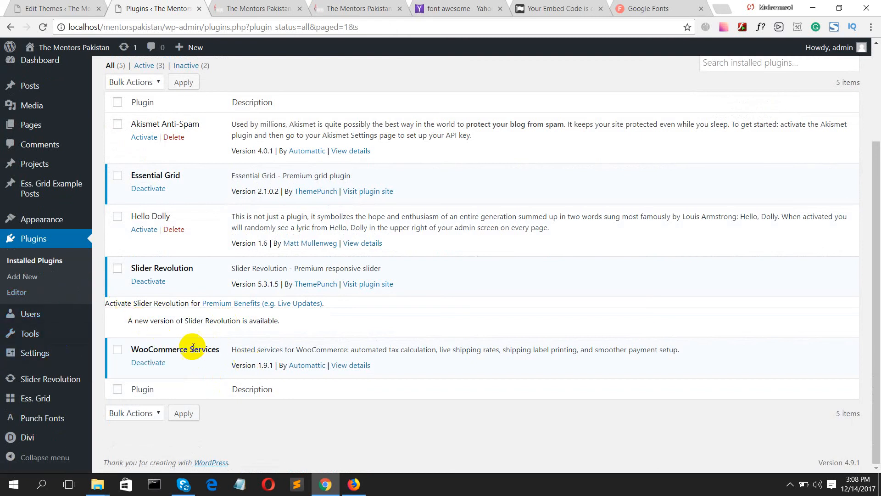
click(78, 321)
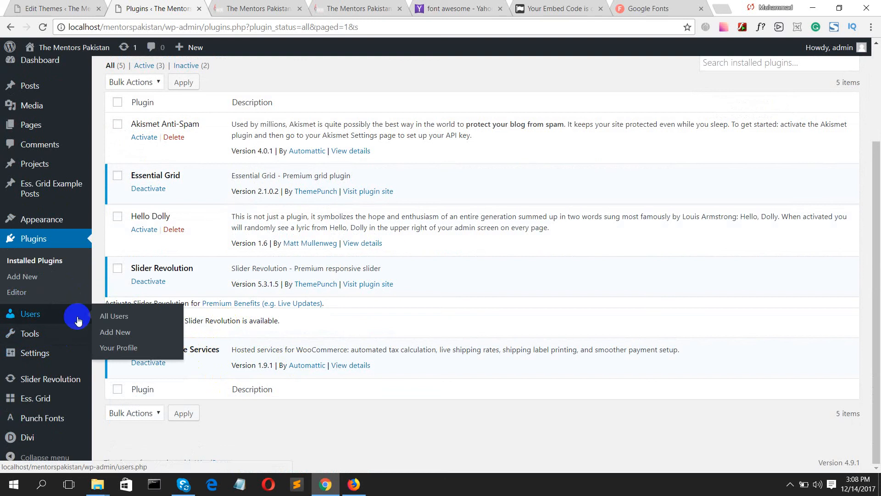
mouse_move(68, 226)
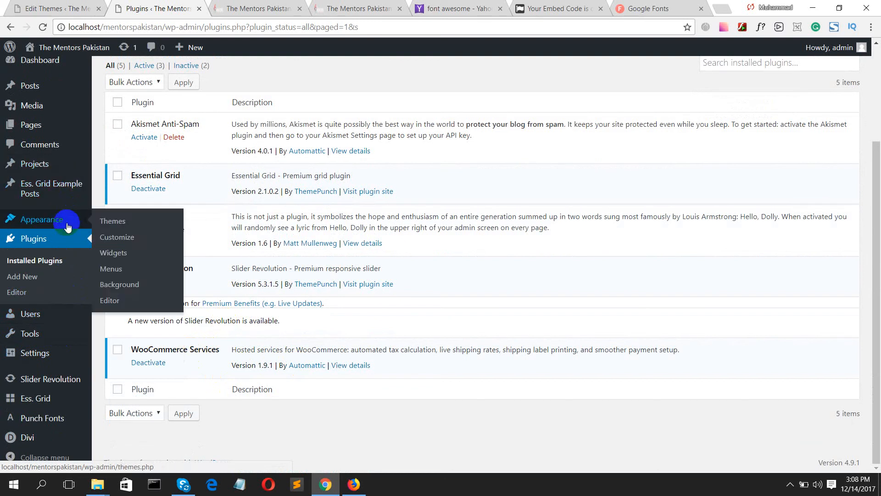
scroll(41, 165, up, 3)
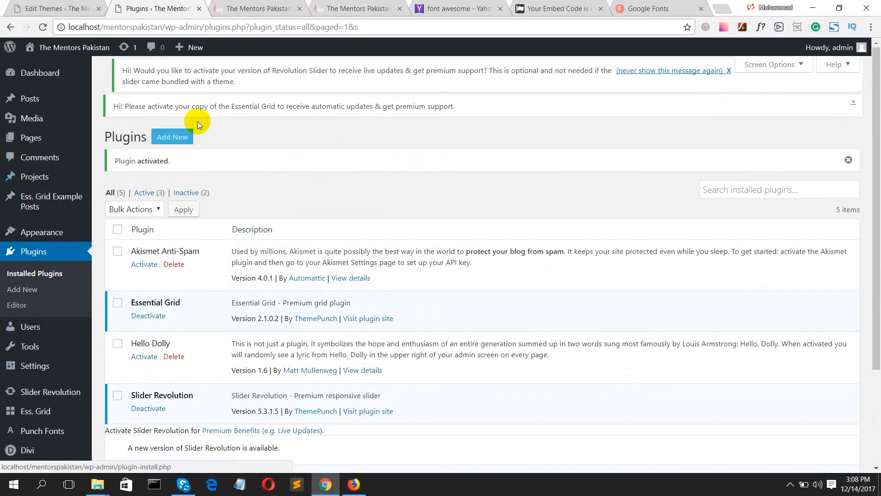
- Activate the installed WooCommerce 3.2.6 plugin and review it in the Installed Plugins list
click(790, 483)
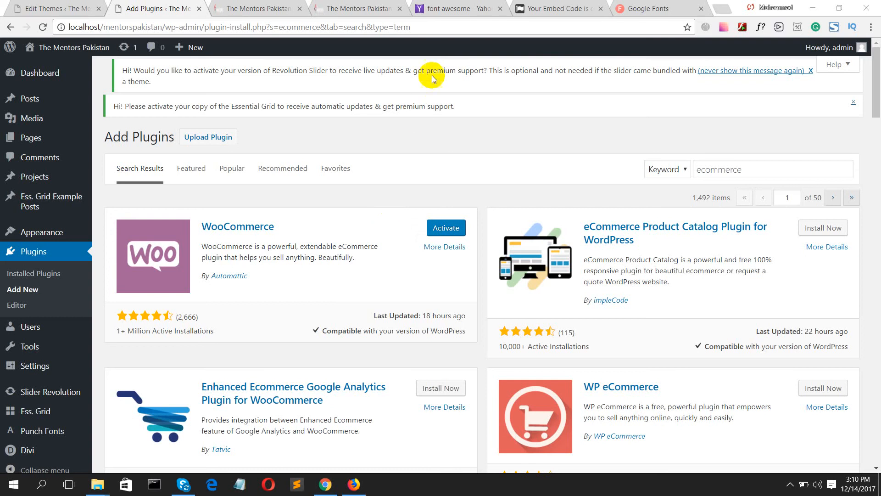
click(448, 232)
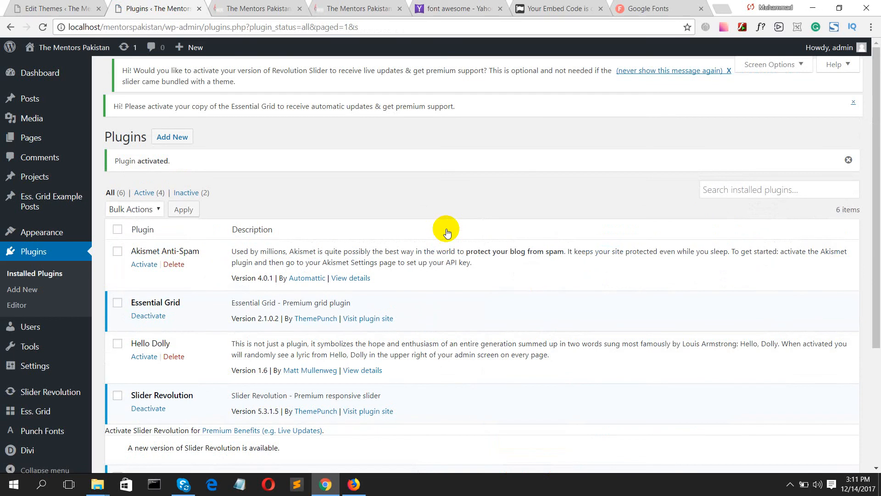
click(27, 266)
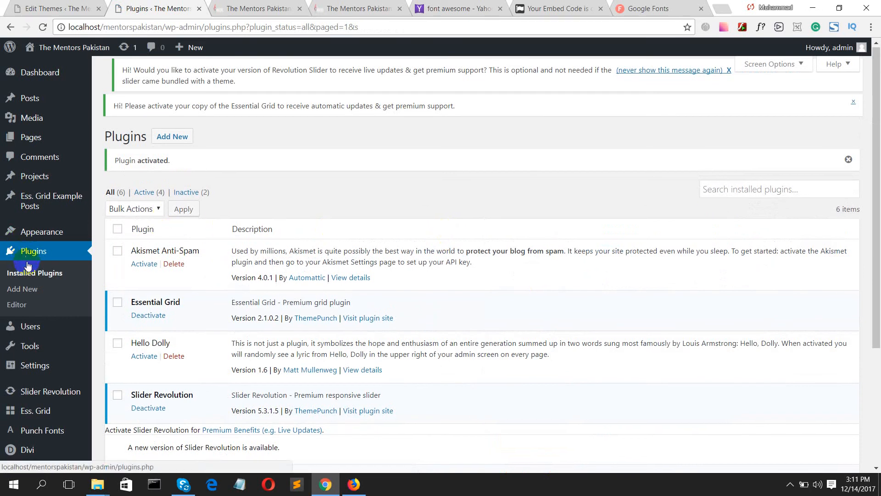
scroll(28, 265, down, 4)
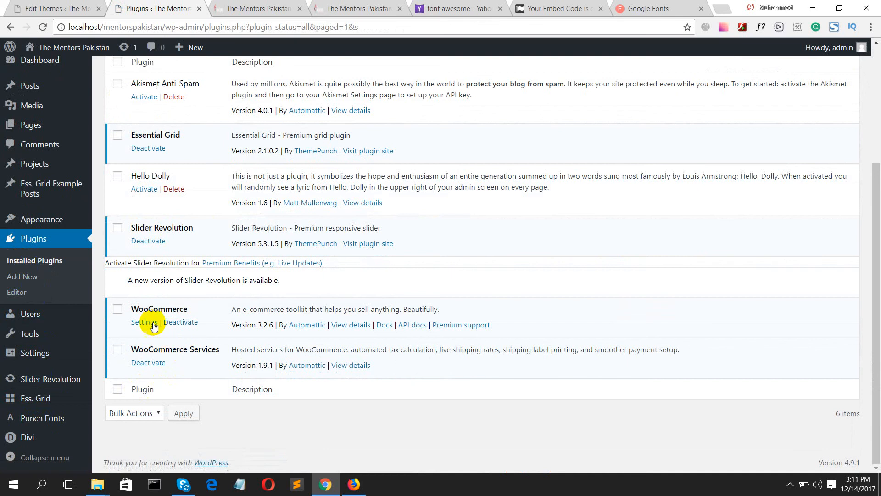
- Start the WooCommerce setup wizard and set the store location to Pakistan — Khyber Pakhtunkhwa
click(144, 364)
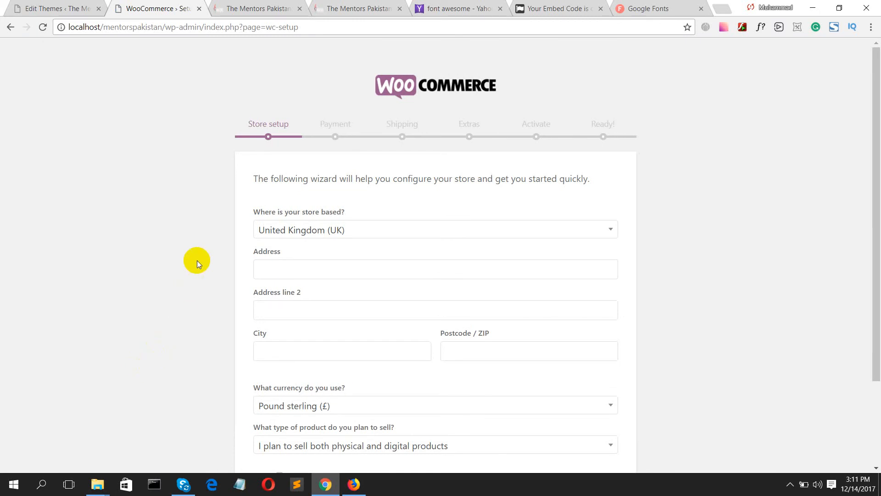
click(268, 230)
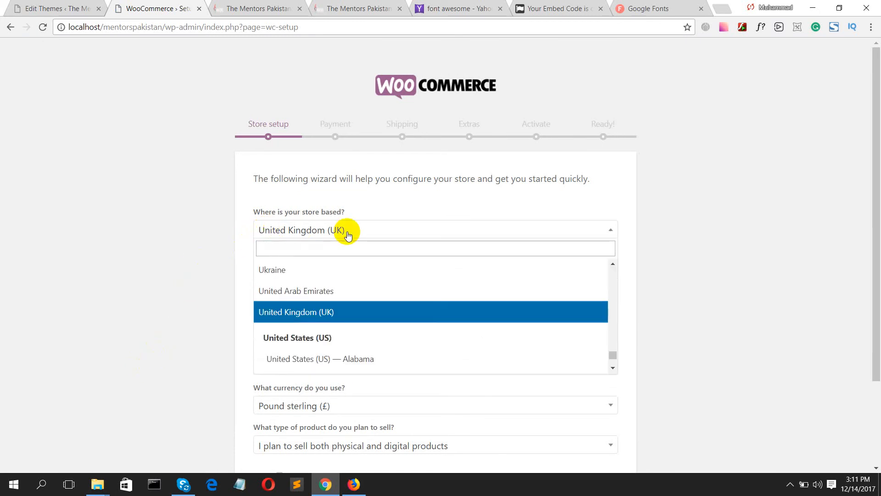
scroll(312, 299, down, 4)
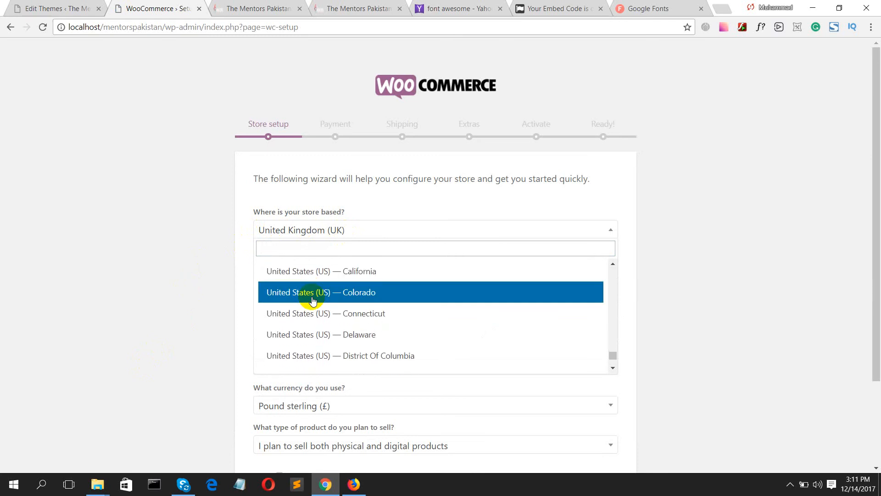
text(pp)
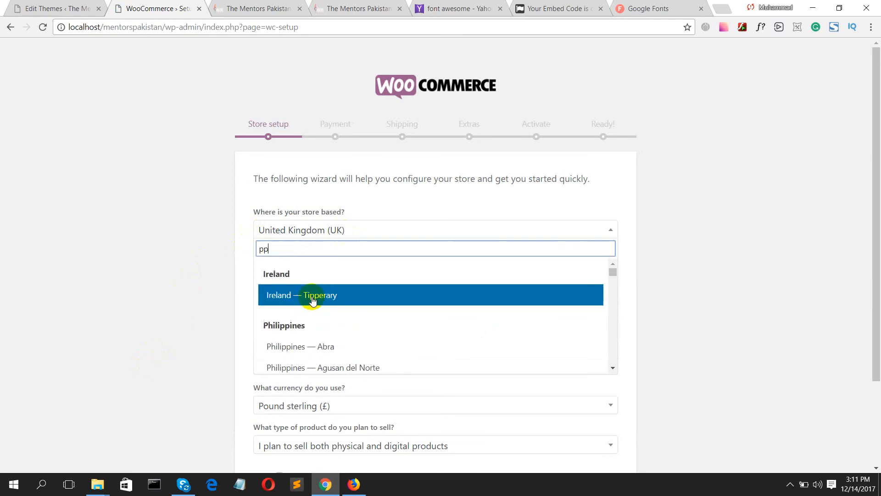
key(BackSpace)
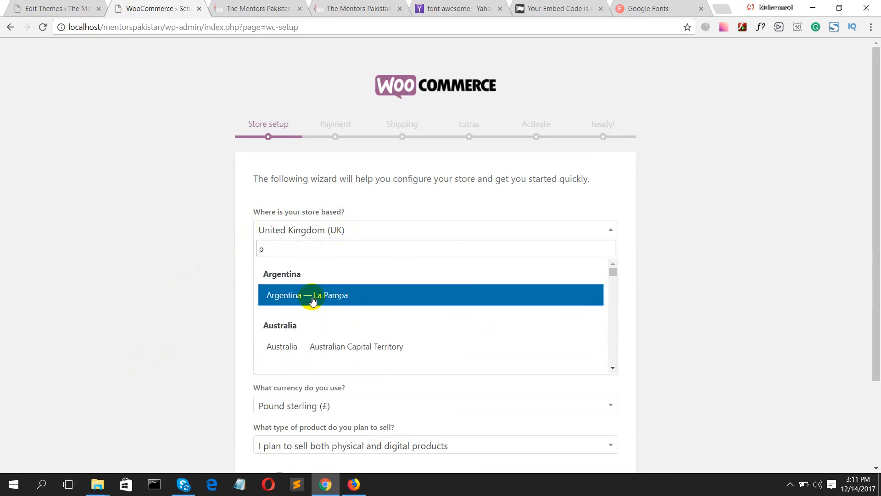
text(ak)
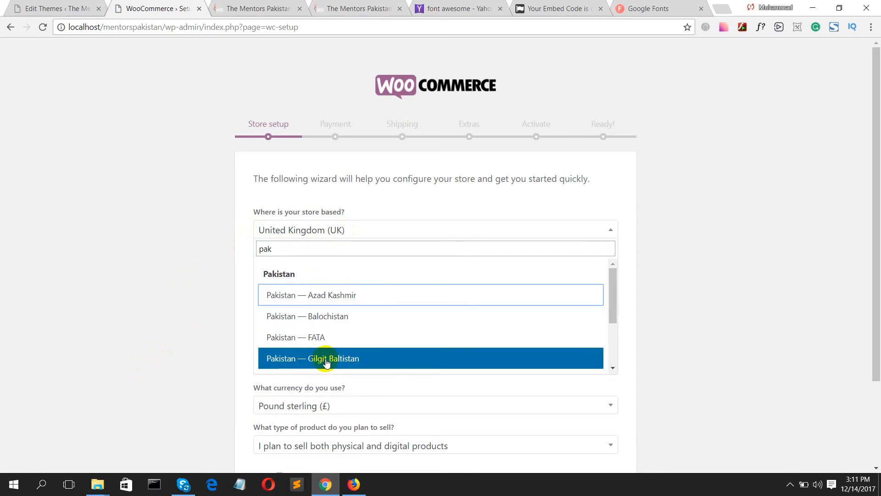
scroll(324, 356, down, 1)
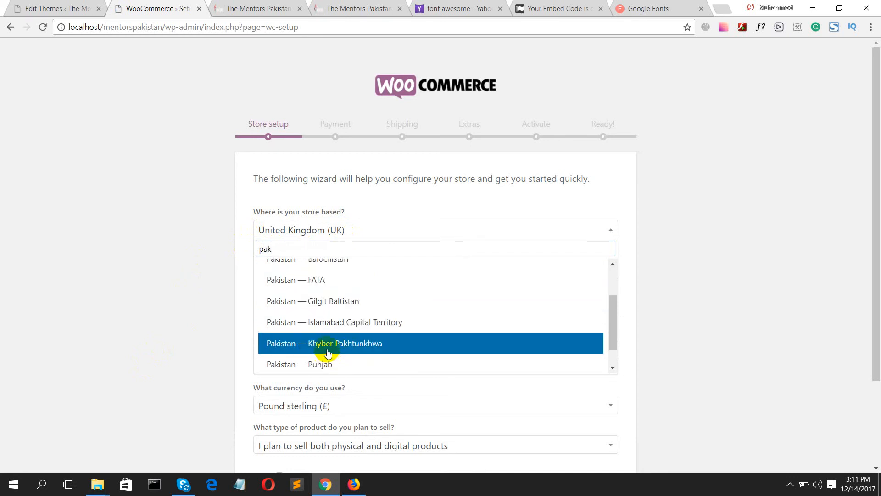
click(370, 337)
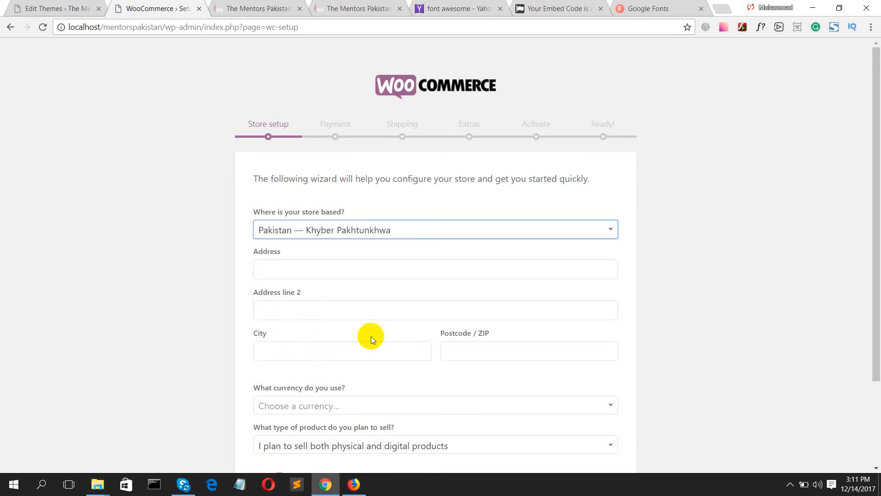
- Fill the address with the saved Peshawar details and 'Arbab Road' as line 2
click(286, 274)
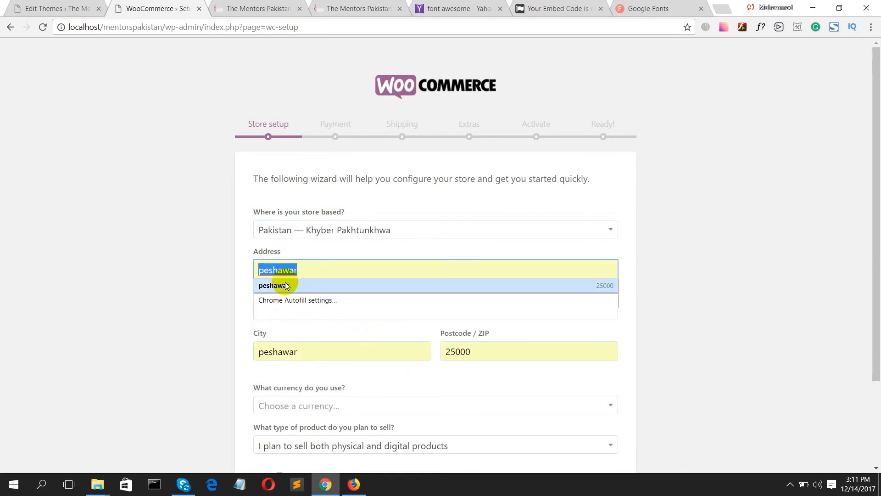
click(289, 285)
click(307, 303)
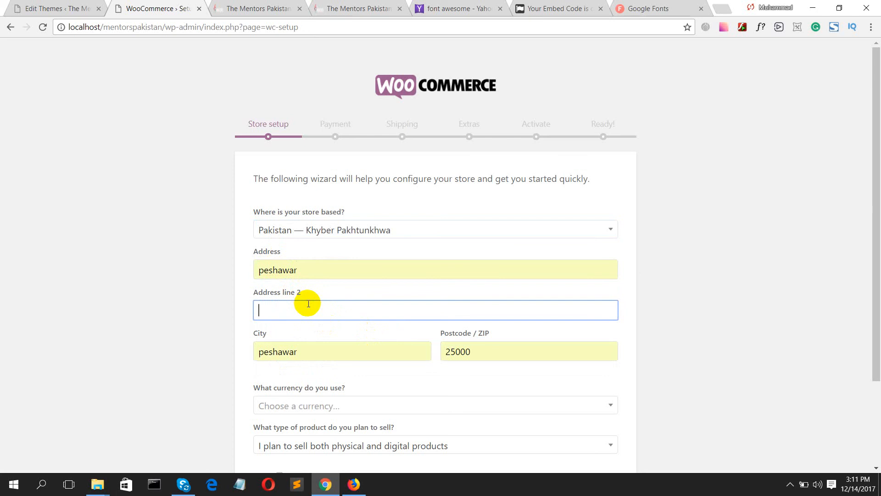
text(Arbab Road)
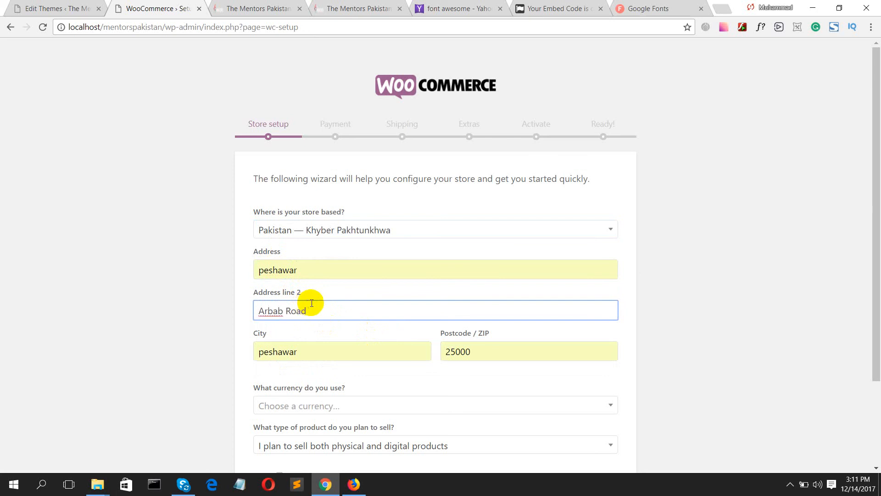
scroll(311, 303, down, 1)
scroll(312, 303, down, 2)
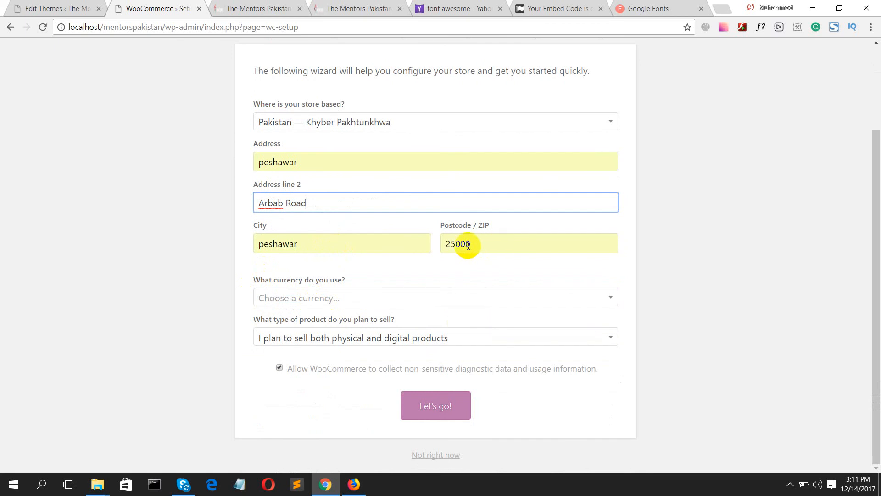
- Set the currency to Pakistani rupee, keep physical and digital products, and submit
click(361, 300)
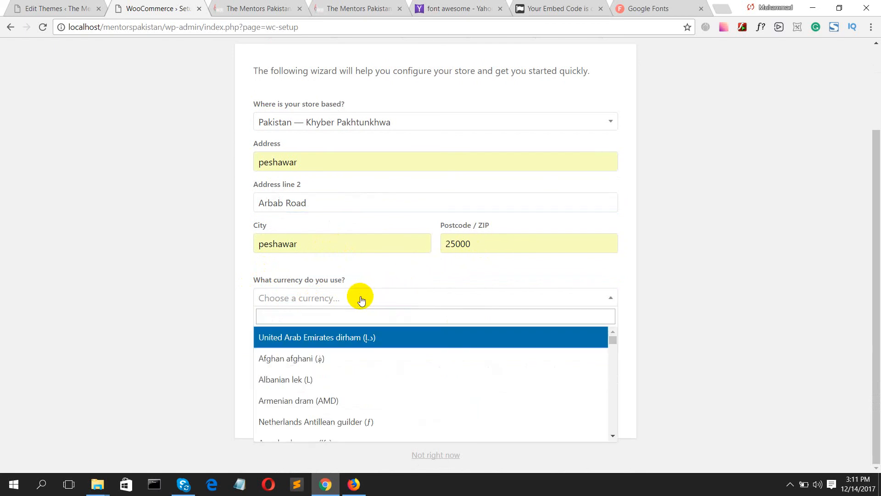
text(paki)
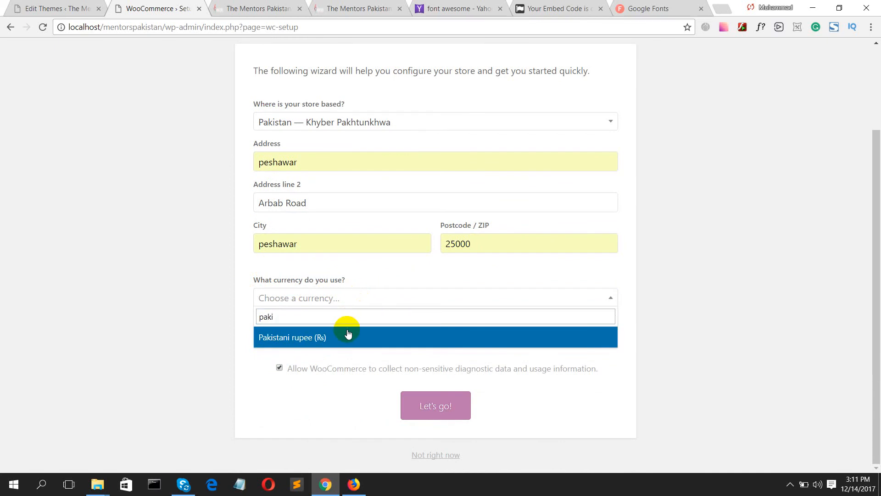
click(348, 335)
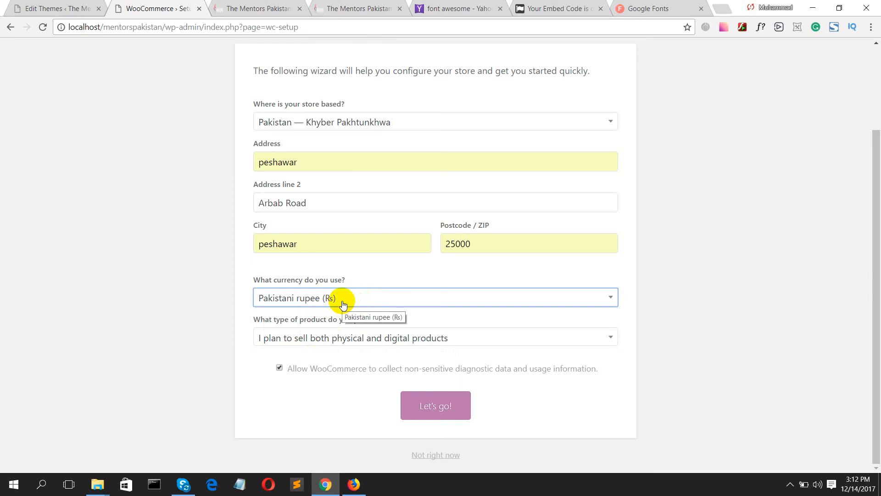
click(337, 339)
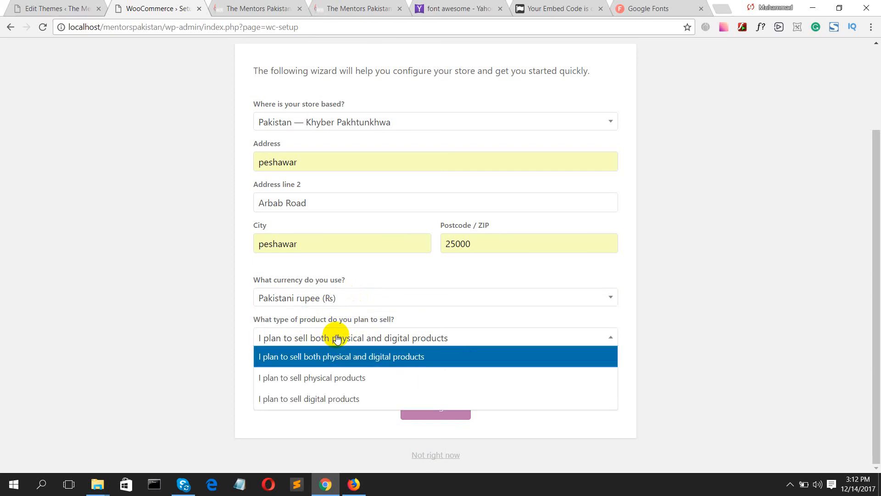
click(337, 339)
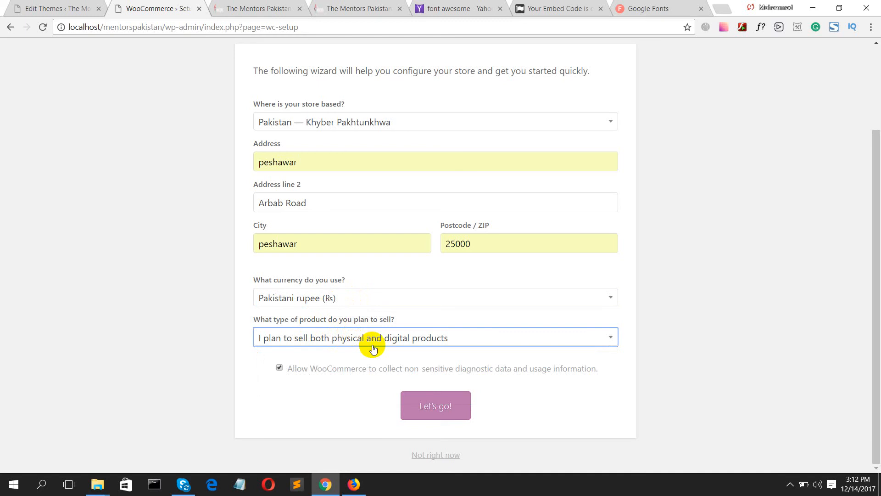
click(434, 406)
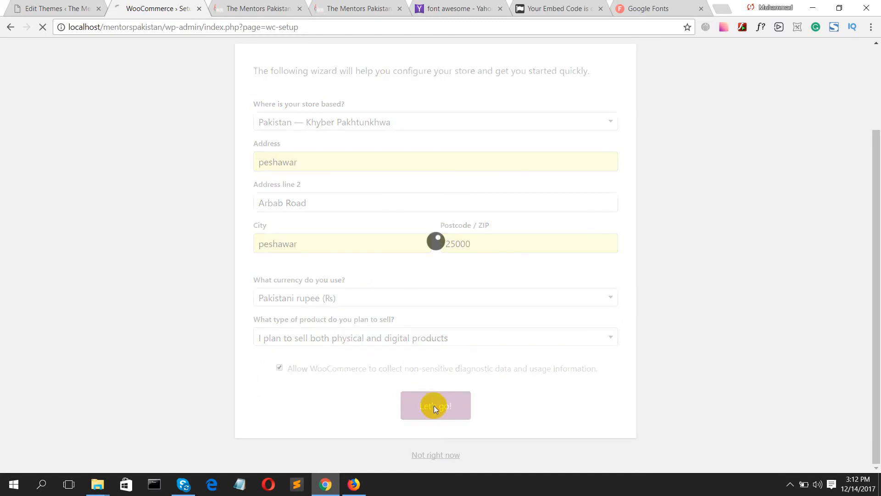
- Switch on PayPal on the Payment step and continue to Shipping
scroll(272, 308, up, 3)
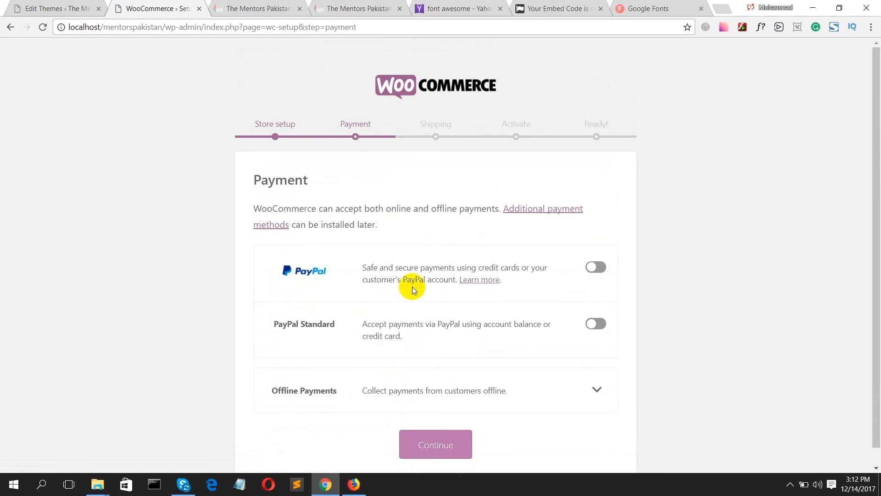
click(594, 266)
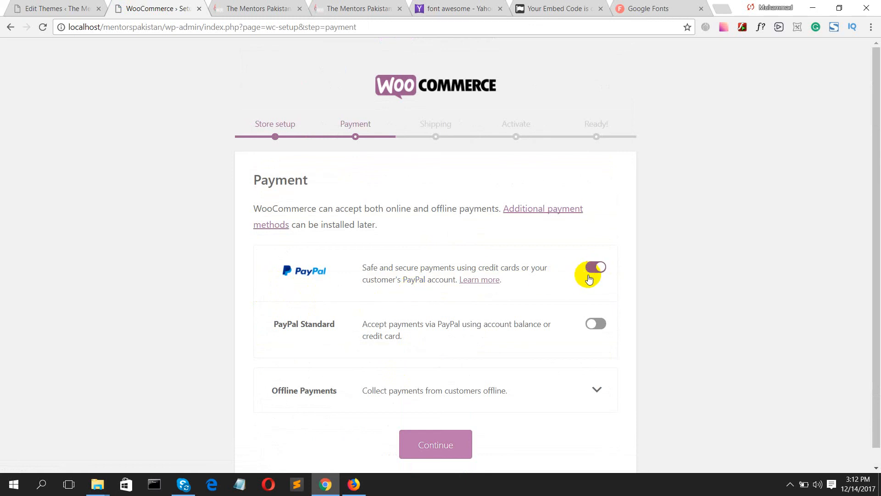
scroll(540, 308, down, 1)
scroll(540, 309, up, 1)
scroll(539, 309, down, 1)
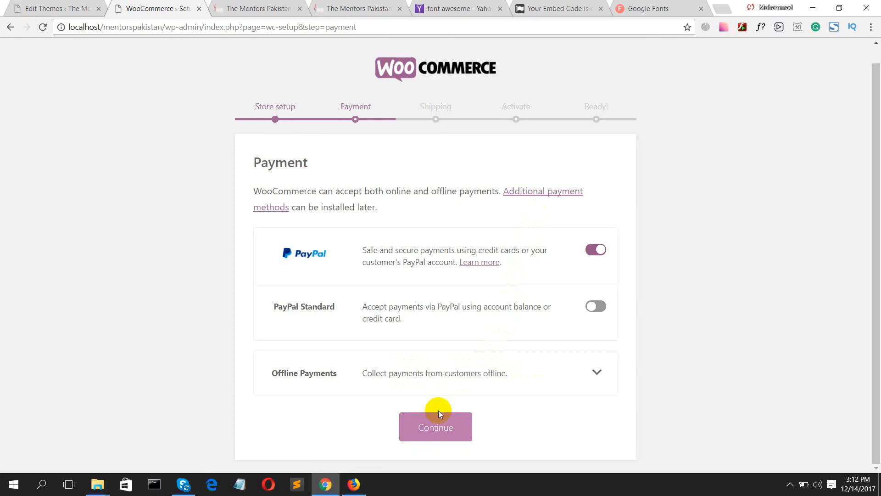
click(436, 426)
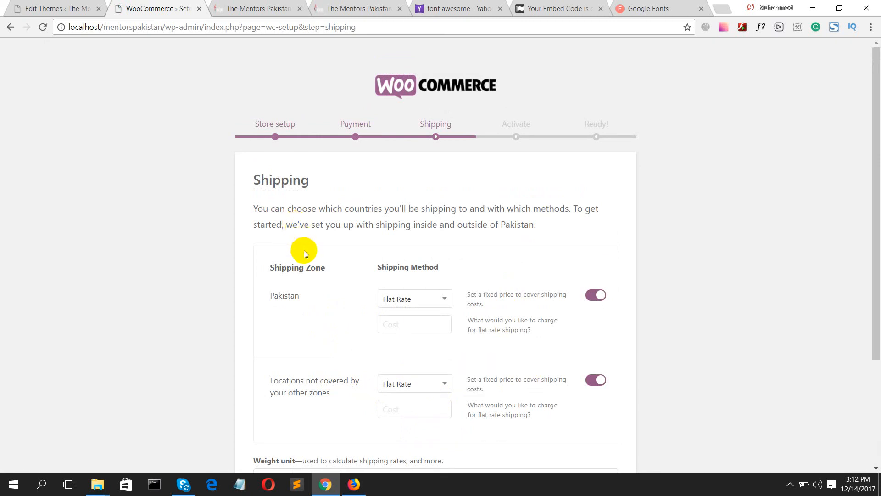
- Keep Flat Rate for the Pakistan zone with a cost of 200
click(383, 296)
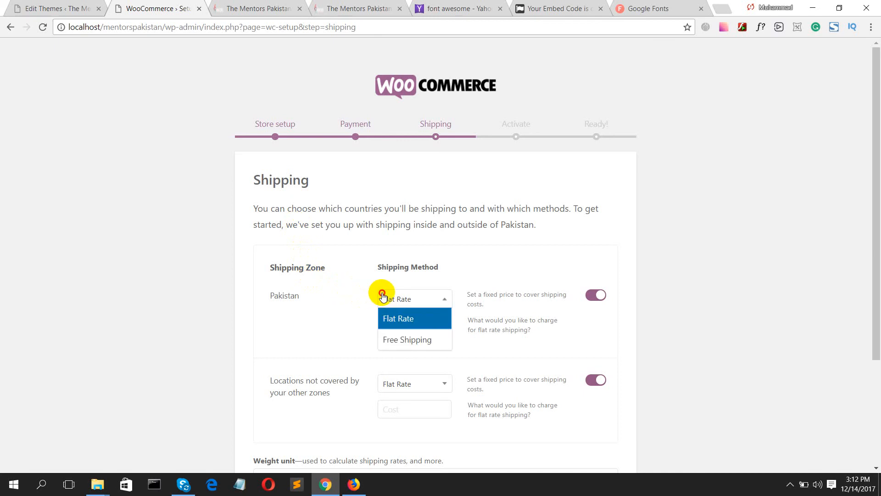
click(381, 296)
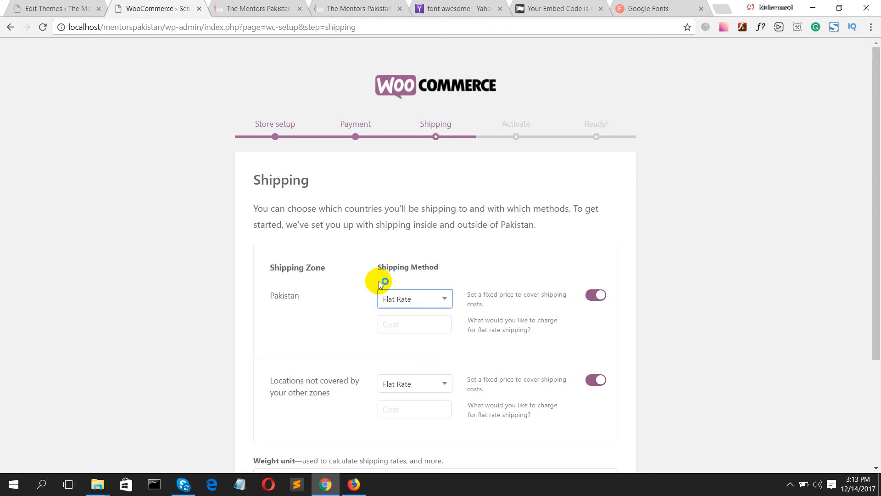
click(412, 324)
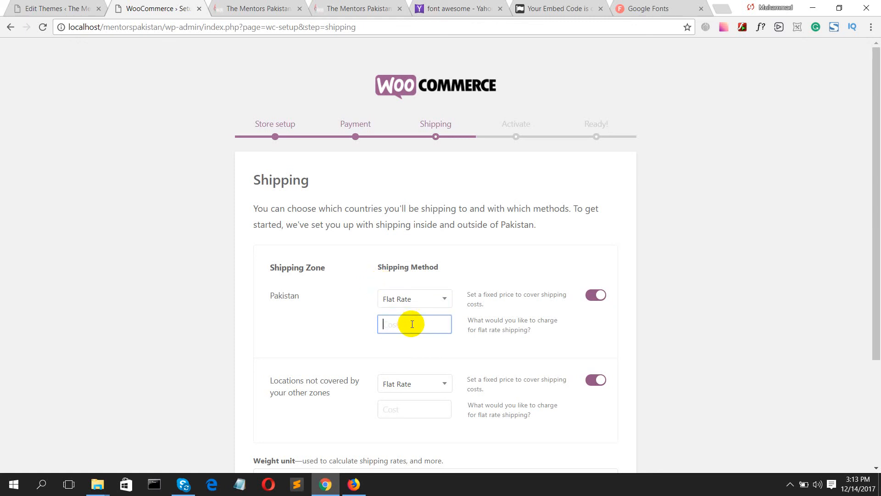
text(2)
key(BackSpace)
text(200)
key(BackSpace)
key(BackSpace)
key(BackSpace)
text(200)
scroll(399, 328, down, 2)
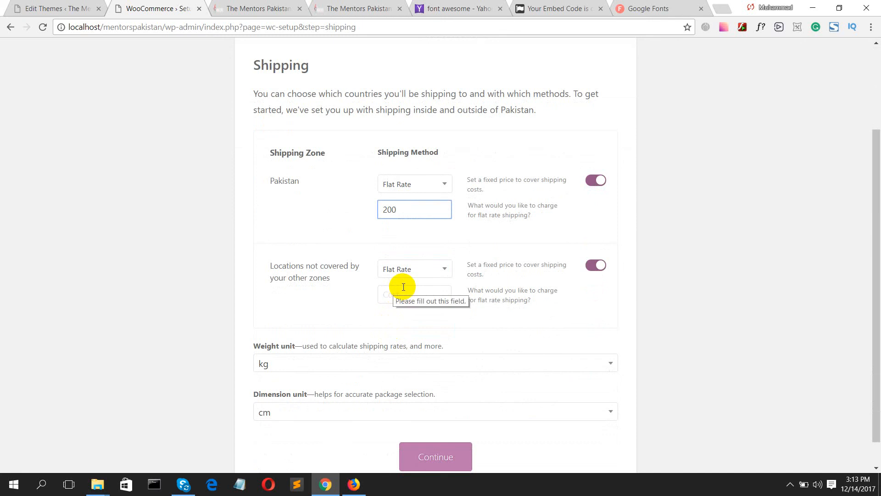
click(588, 184)
click(599, 183)
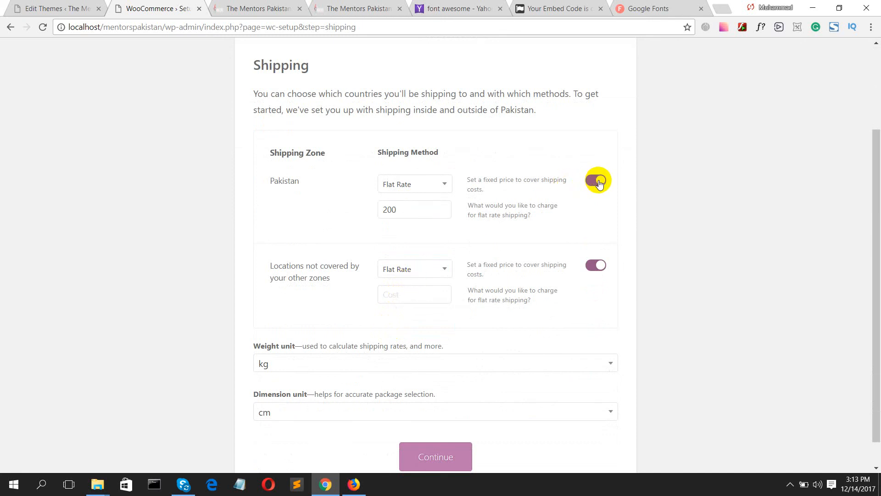
- Set a 1000 flat rate for other zones, keep kg and cm units, and continue
click(397, 272)
click(395, 270)
click(396, 290)
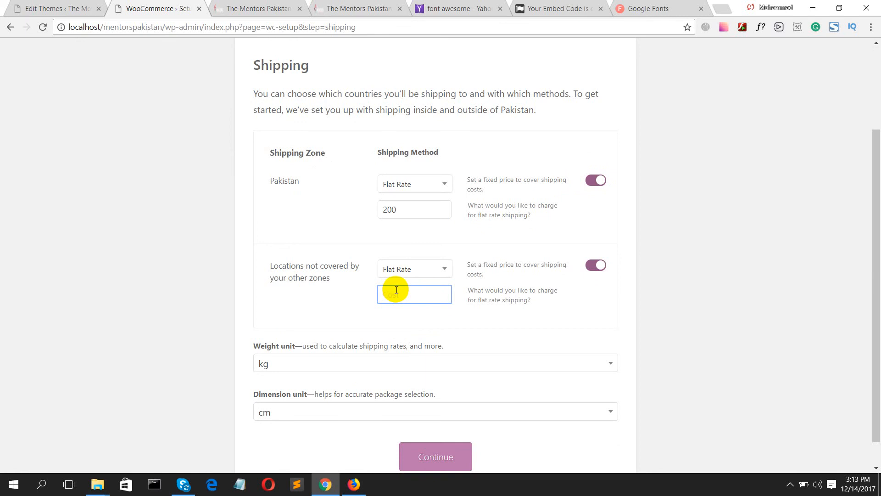
text(1000)
scroll(373, 300, down, 1)
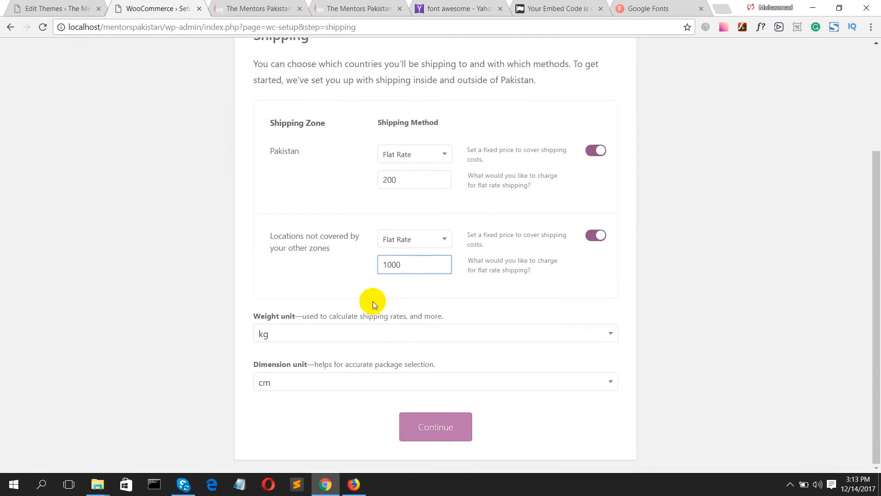
click(317, 337)
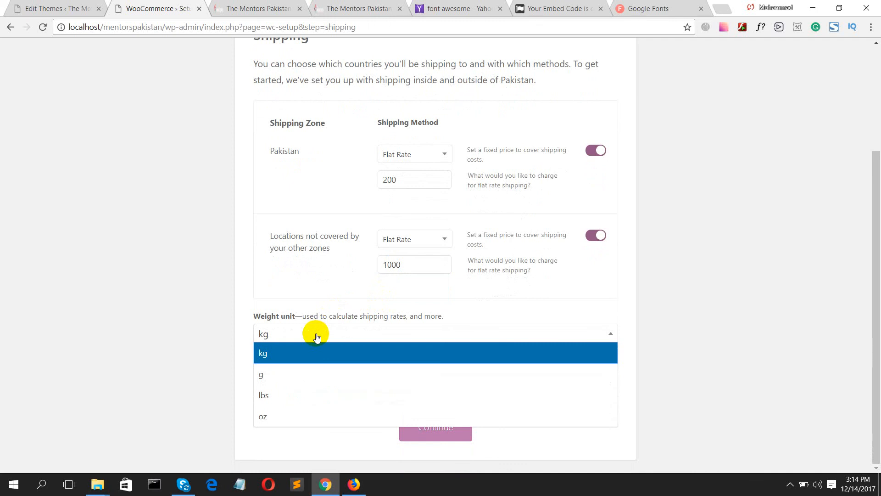
click(317, 336)
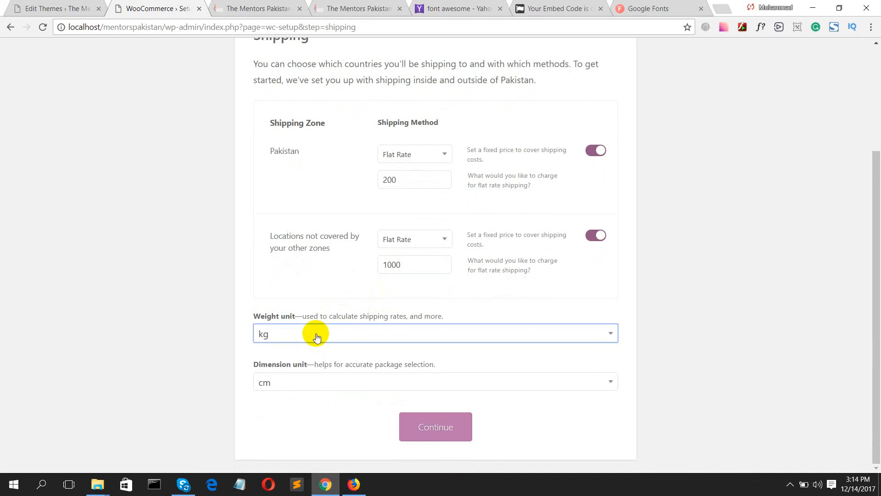
click(318, 380)
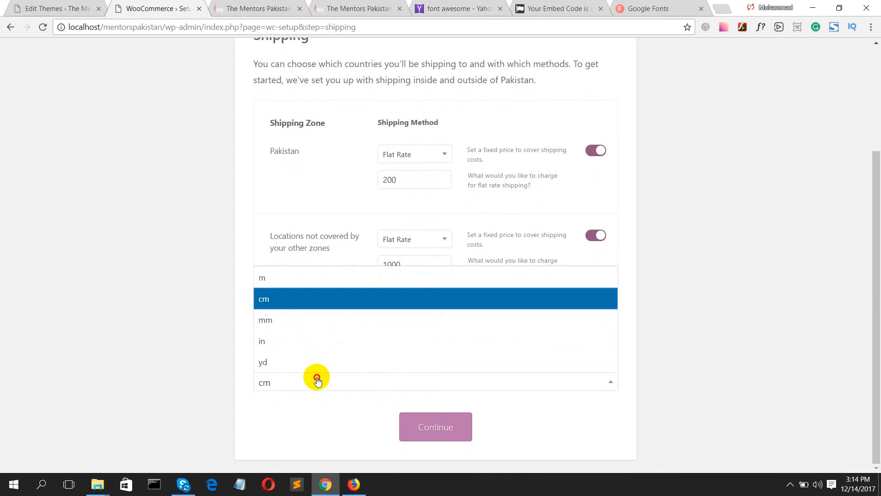
click(318, 381)
click(431, 430)
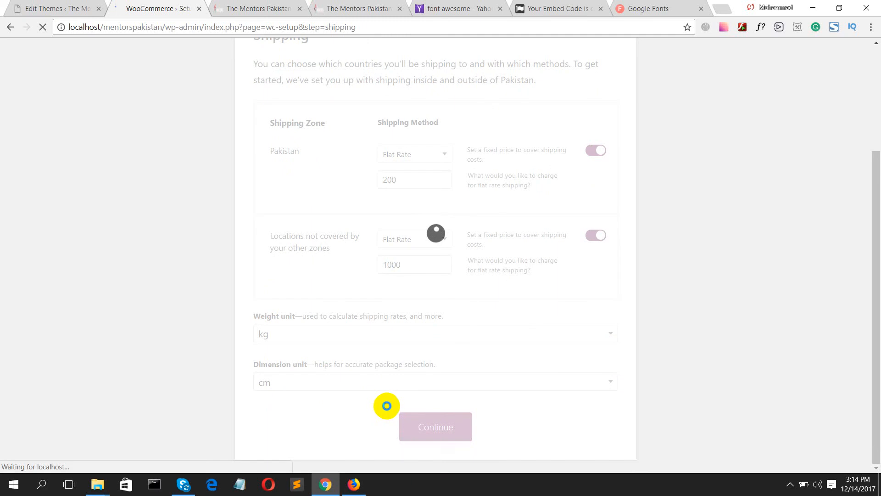
- Review the Jetpack activation page and start connecting the store with Jetpack
scroll(392, 290, up, 1)
scroll(392, 289, up, 3)
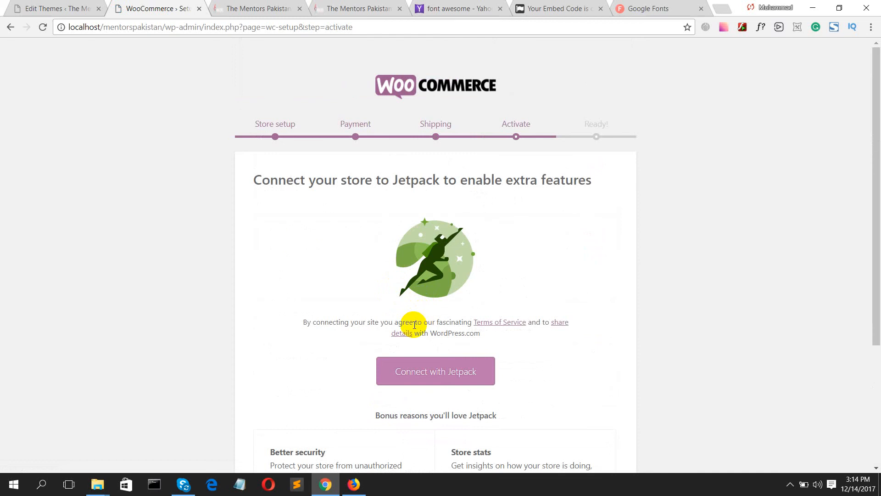
scroll(415, 325, down, 4)
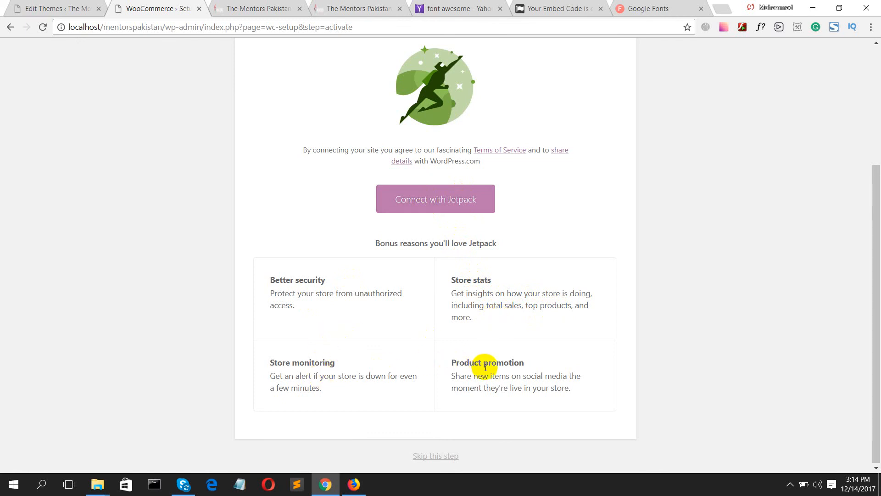
scroll(486, 368, up, 4)
click(436, 378)
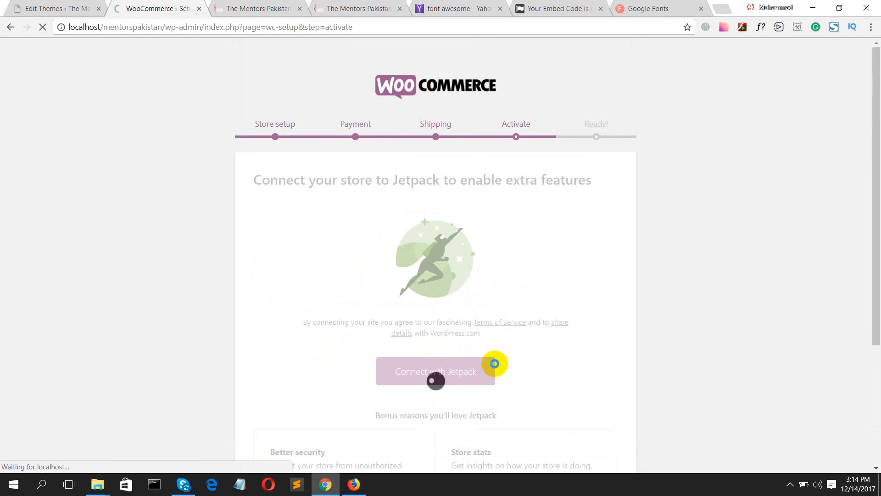
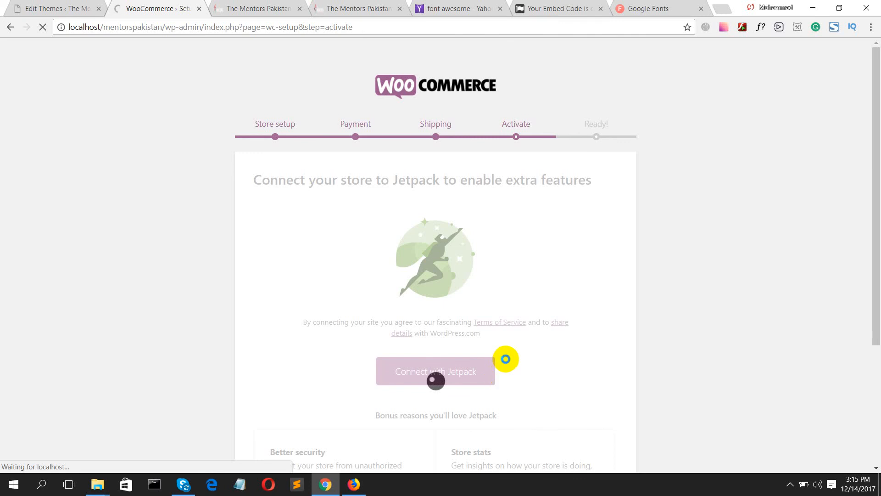
- Check the Activate step, which reports the store couldn't connect to Jetpack
scroll(505, 360, down, 4)
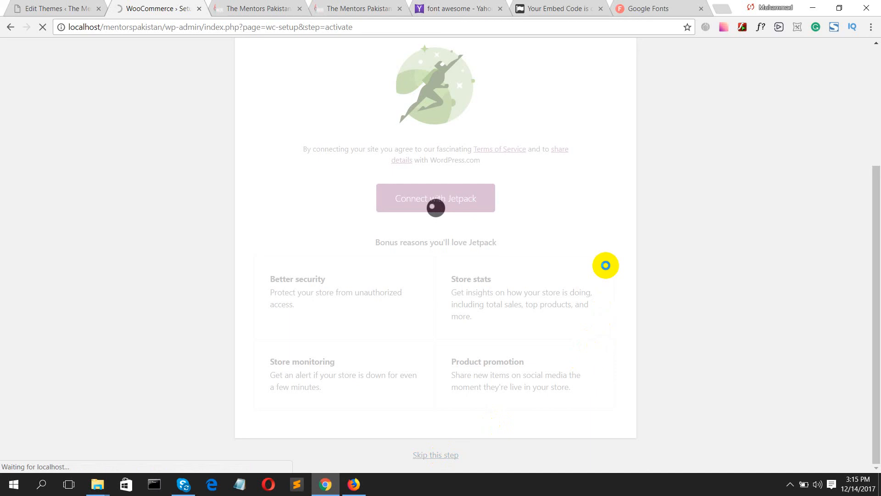
scroll(605, 265, up, 4)
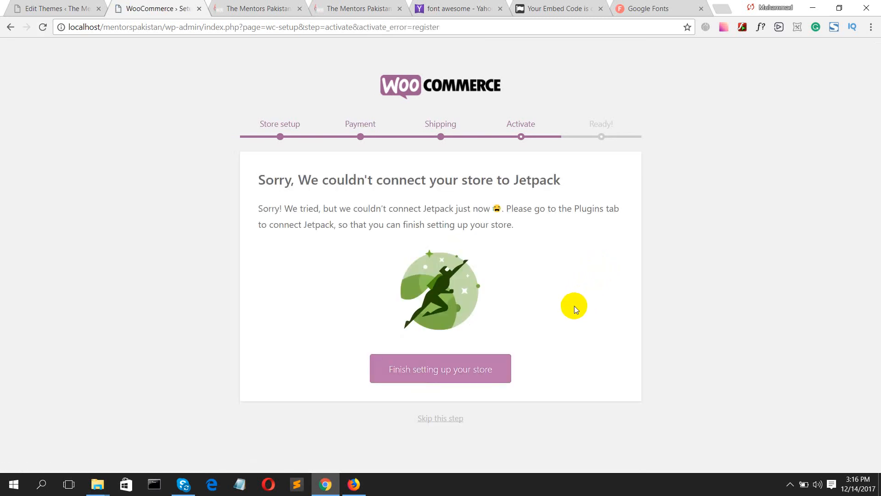
- Finish the setup wizard and look over the completion page and its newsletter field
click(440, 376)
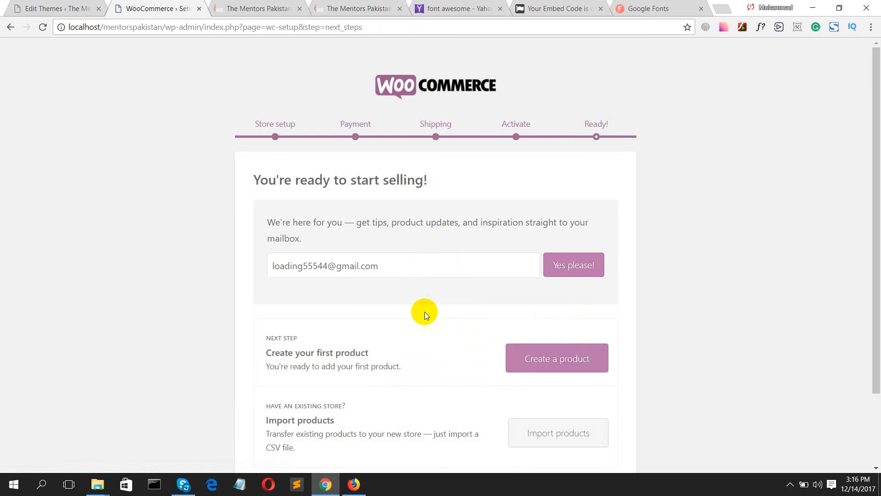
click(412, 264)
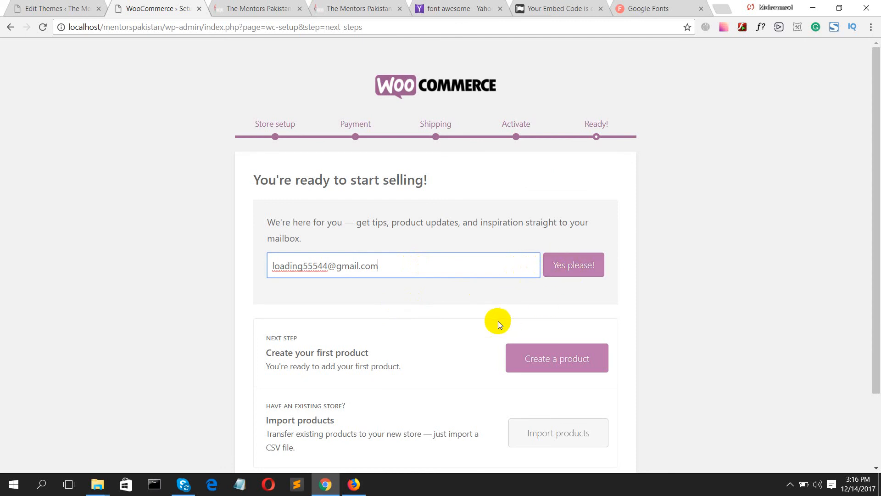
scroll(499, 318, down, 2)
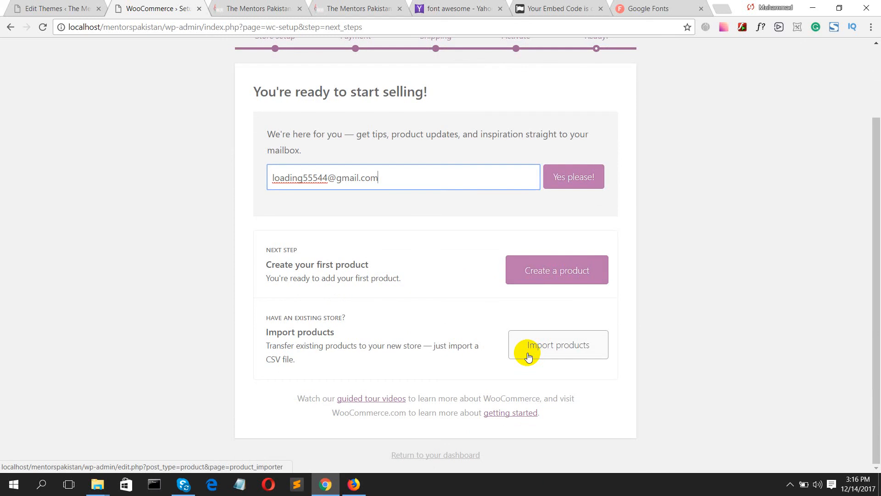
- Glance at the product importer, return, and start creating a product
click(528, 355)
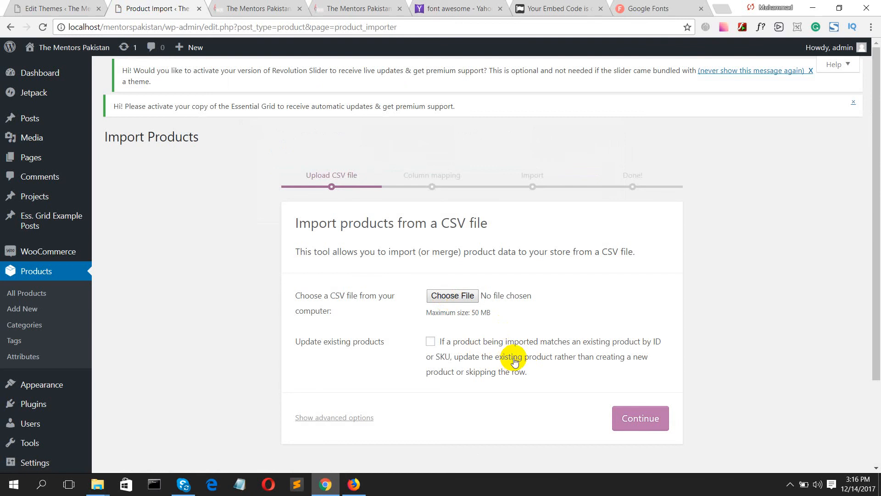
click(11, 28)
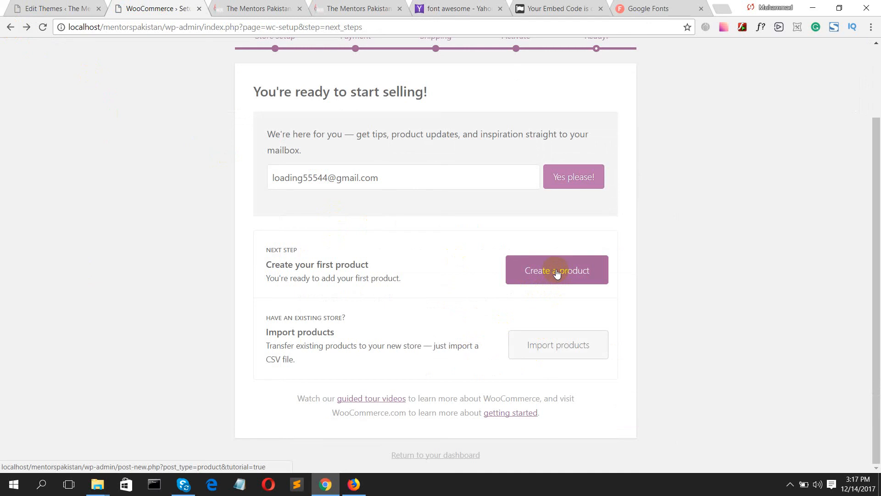
click(557, 274)
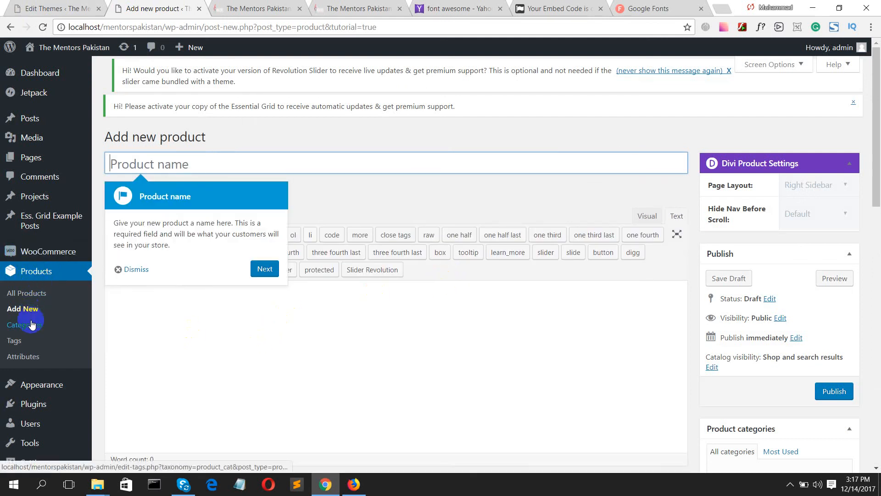
- Enter a new product category named Laptop with slug laptop
click(252, 321)
click(31, 326)
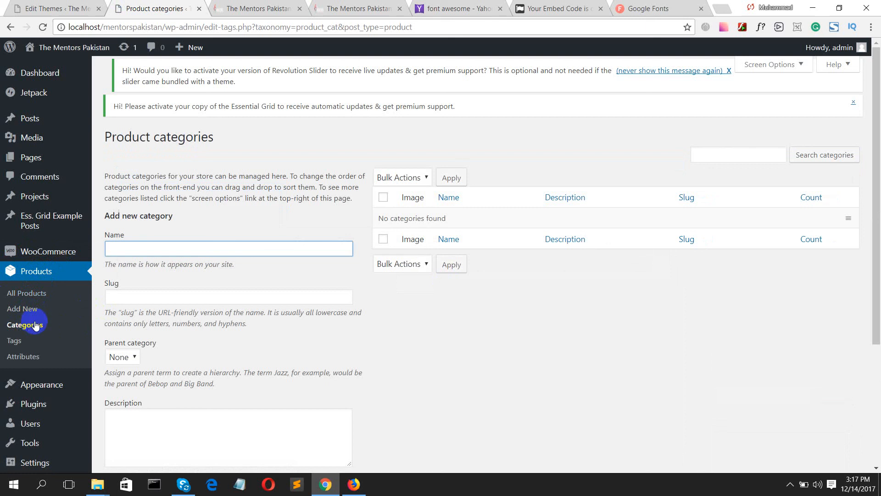
text(Laptop)
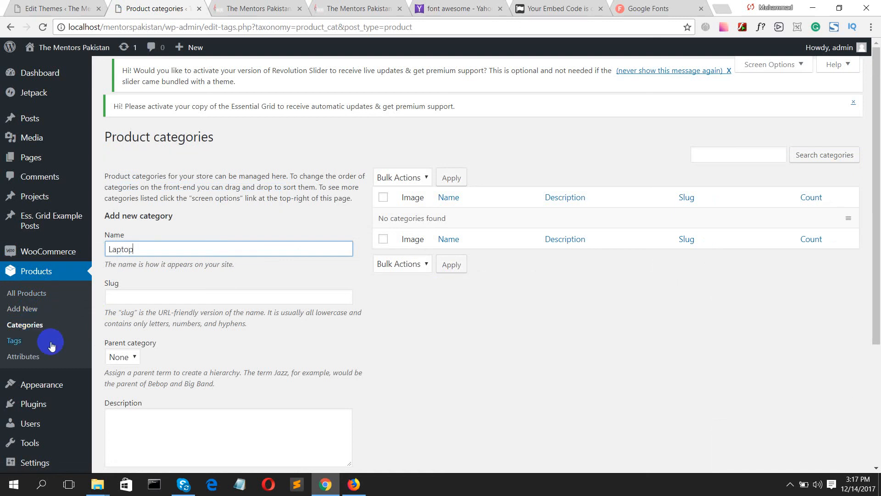
click(153, 294)
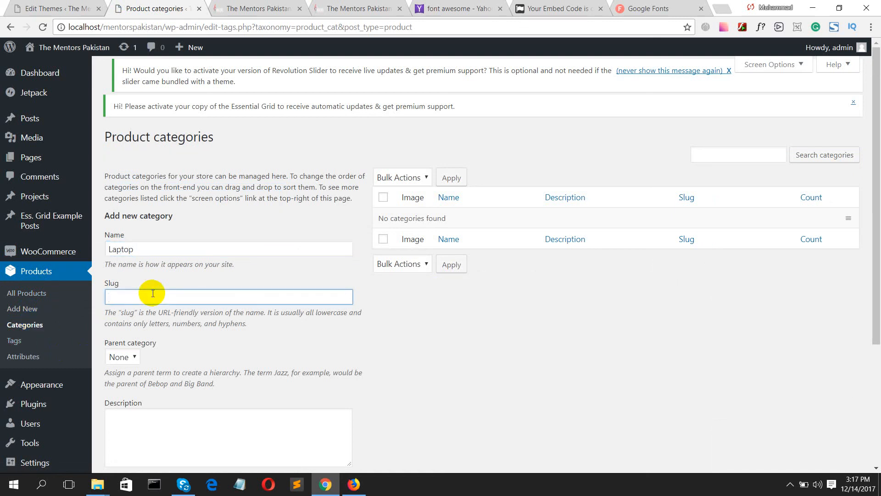
text(laptop)
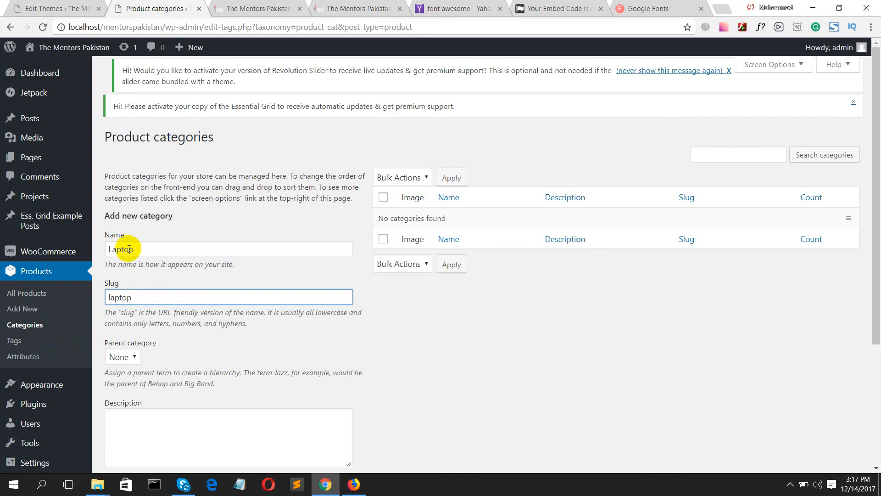
scroll(122, 248, down, 4)
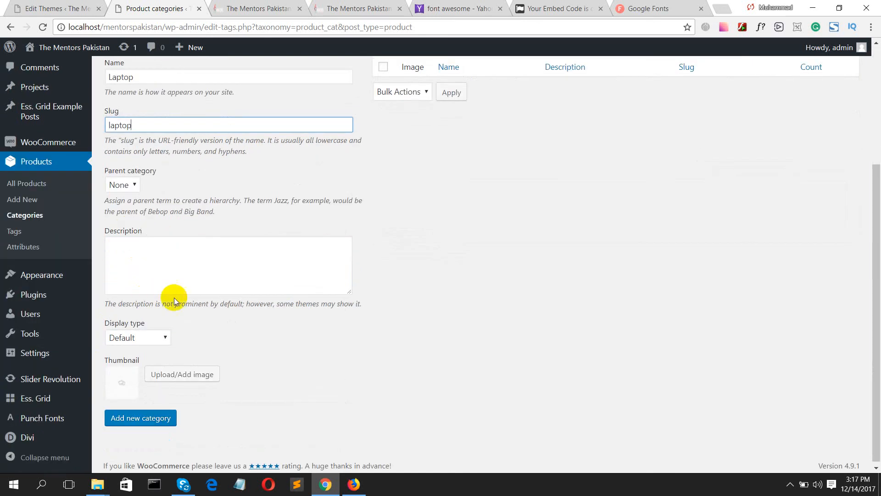
- Keep the Default display type, add the Laptop category, then view All Products
click(130, 338)
click(129, 338)
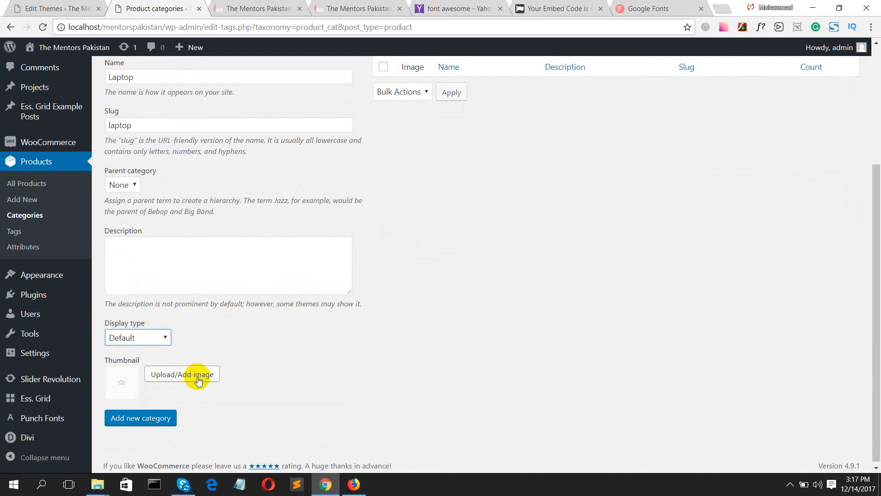
scroll(197, 381, down, 1)
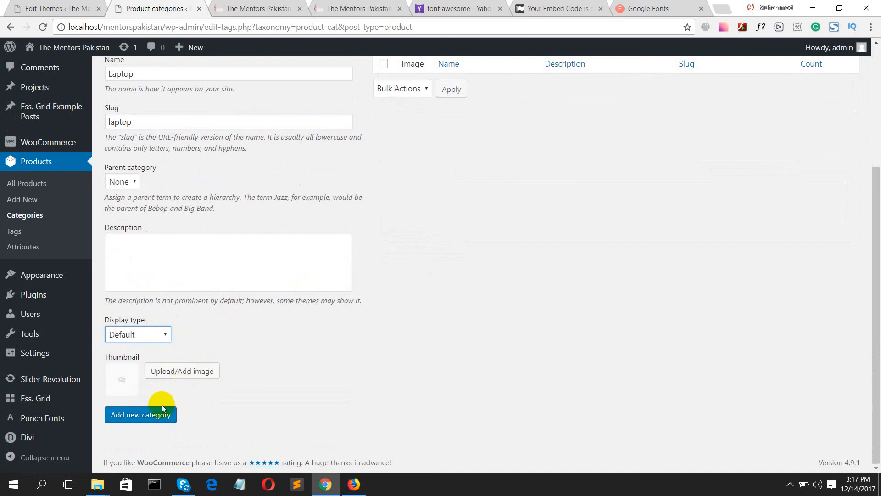
click(153, 415)
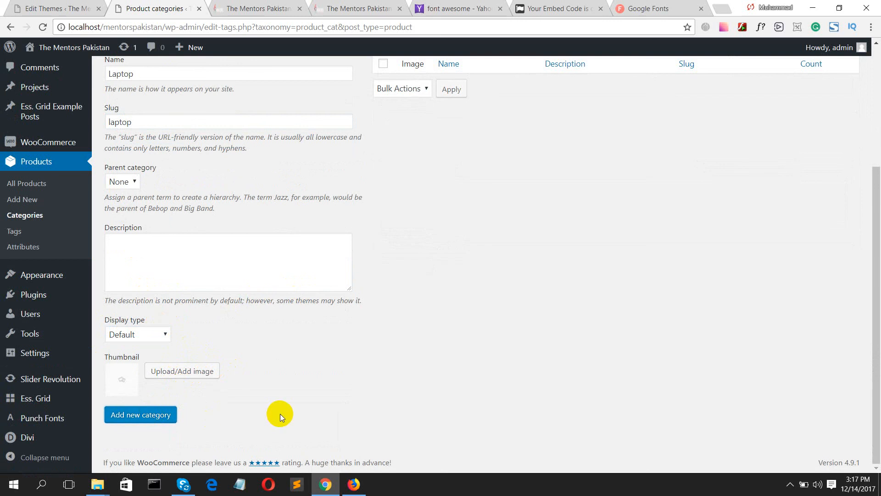
click(140, 417)
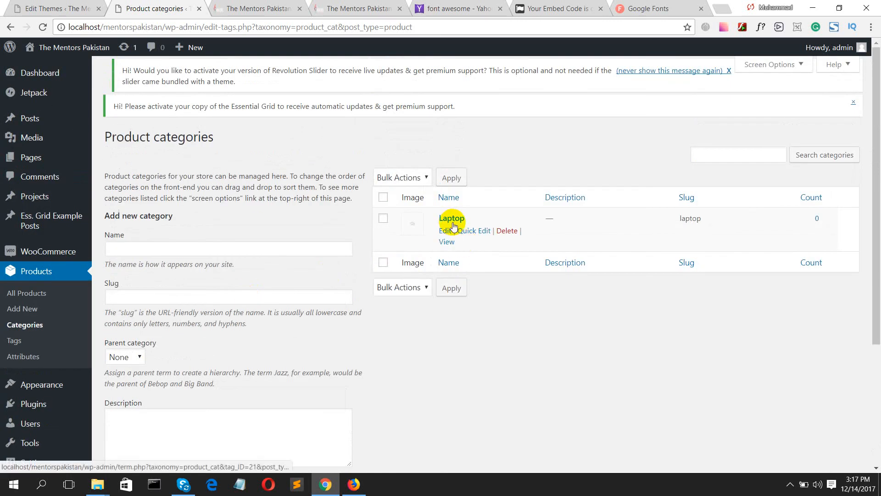
click(30, 298)
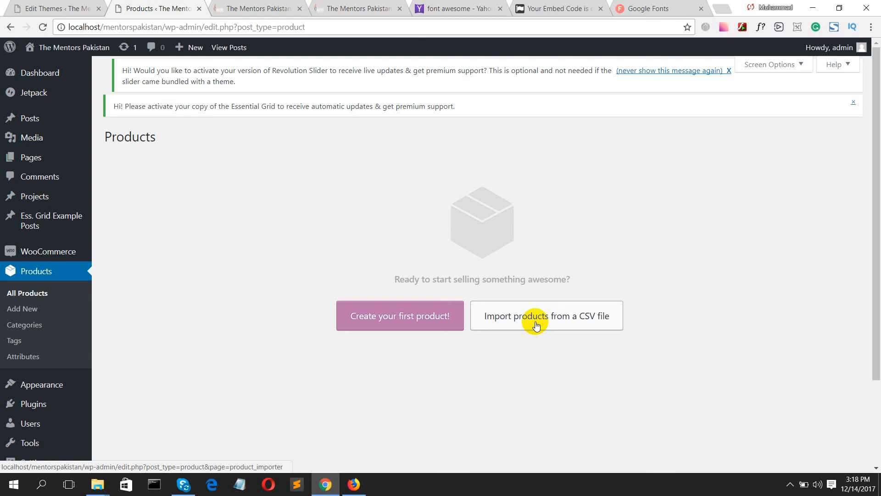
- Create a product titled 'Core-i7 HP Laptop' described as 'Hello i am testing product one for laptop category'
click(398, 327)
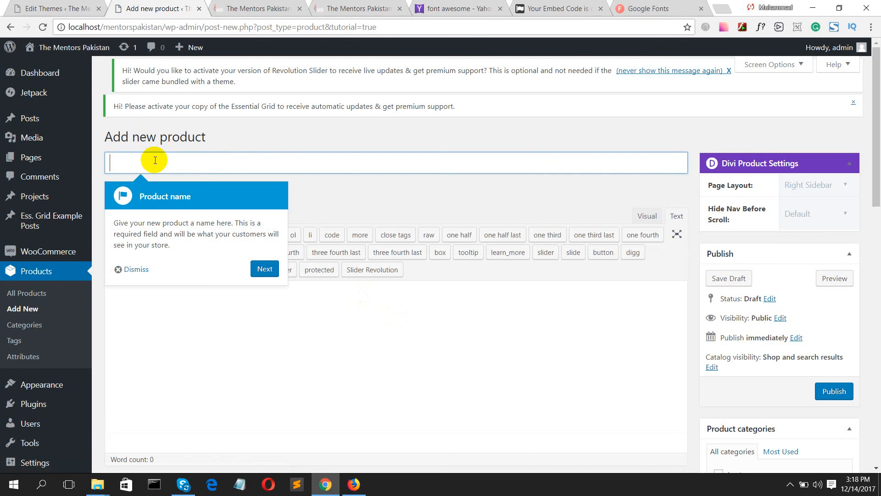
text(Core-)
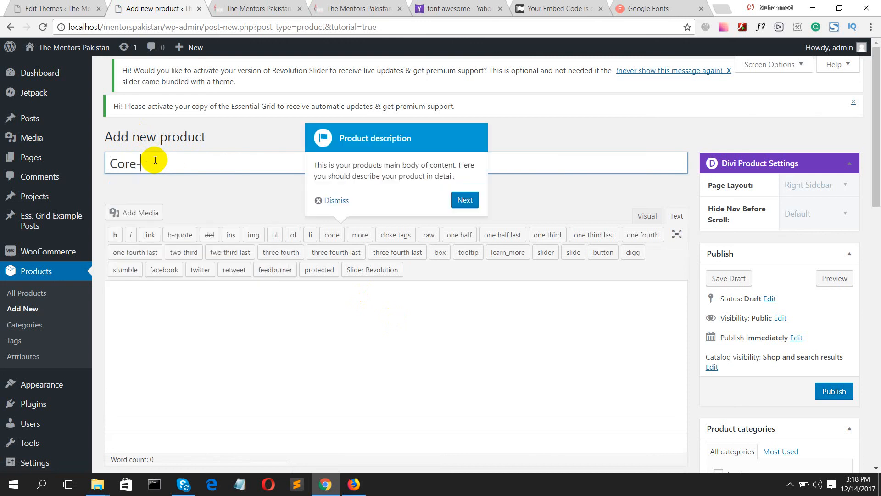
text(i7 HP Laptop)
click(149, 303)
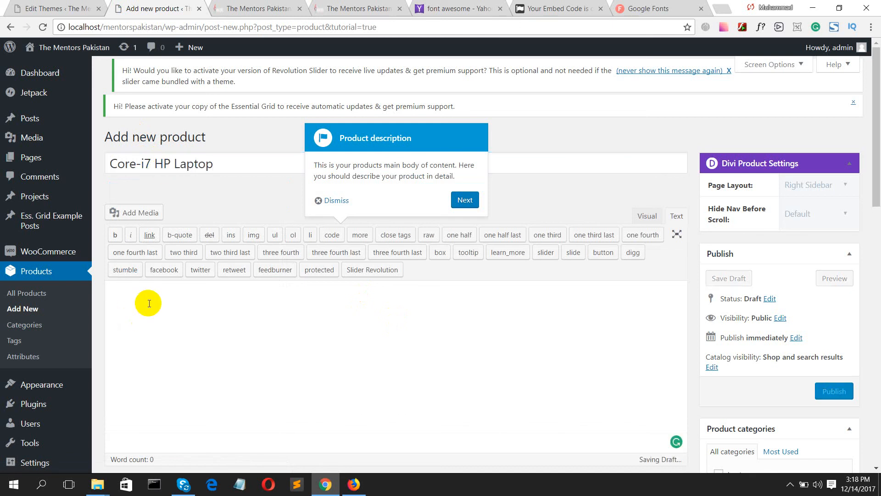
text(Hello i a)
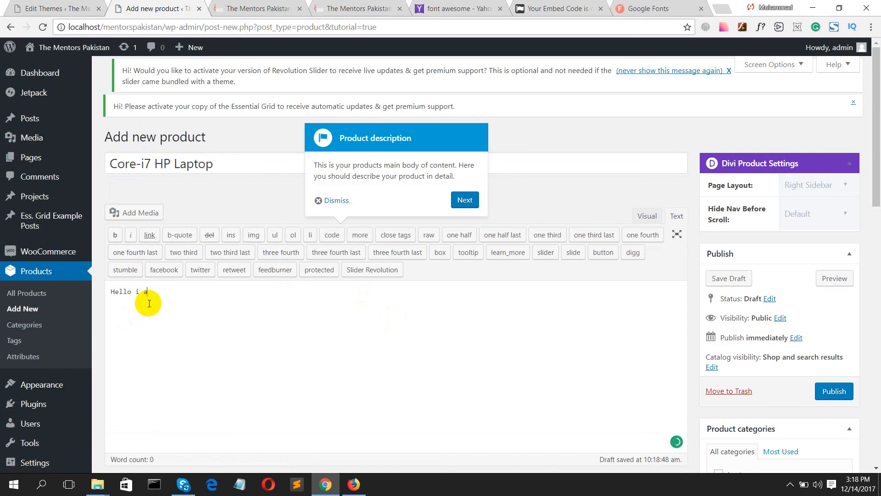
text(m testing prod)
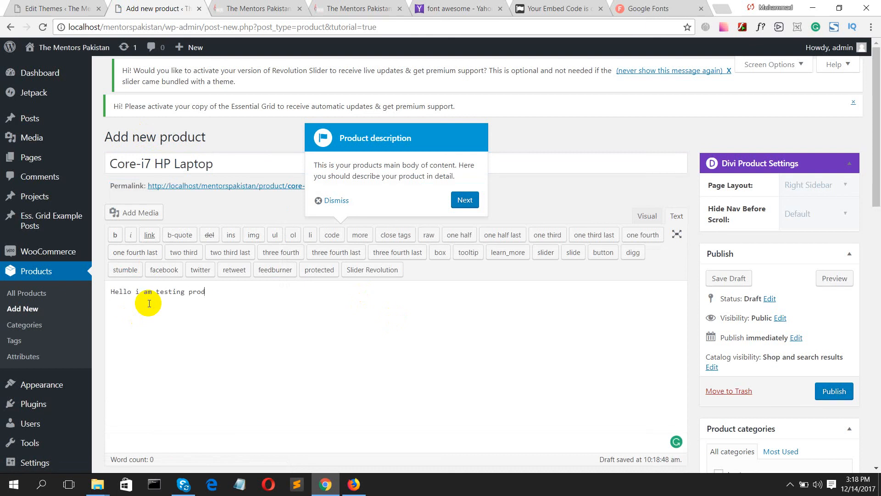
text(uct one for laptop category)
- Copy the description sentence and paste it repeatedly to lengthen the description
key(ctrl+a)
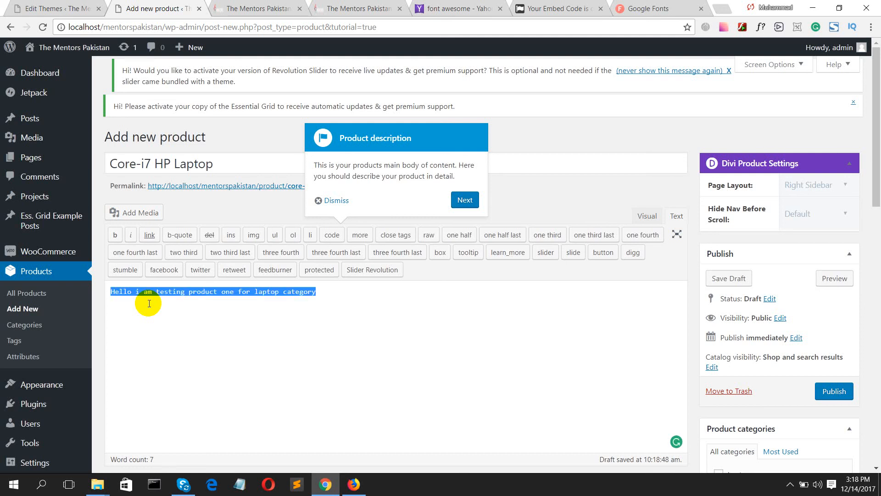
key(ctrl+c)
key(ctrl+v)
key(ctrl+v)
key(ctrl+v)
key(ctrl+v)
key(ctrl+v)
key(ctrl+v)
key(ctrl+v)
key(ctrl+v)
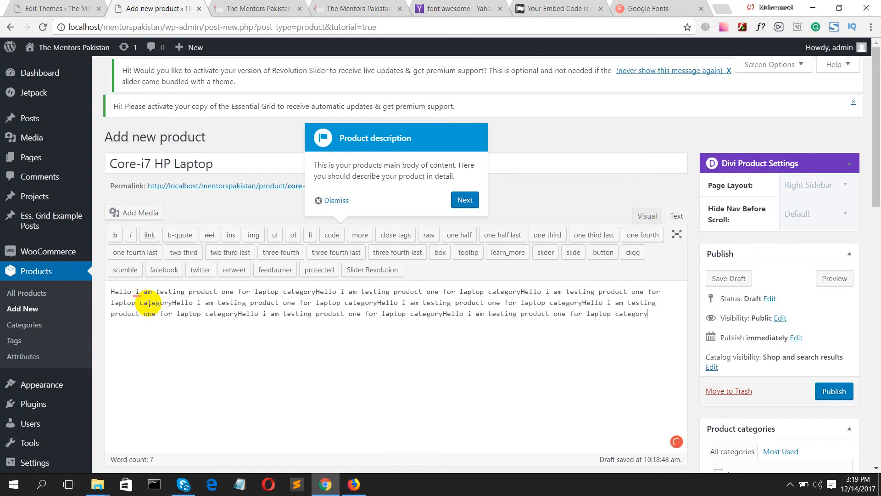
scroll(433, 302, down, 1)
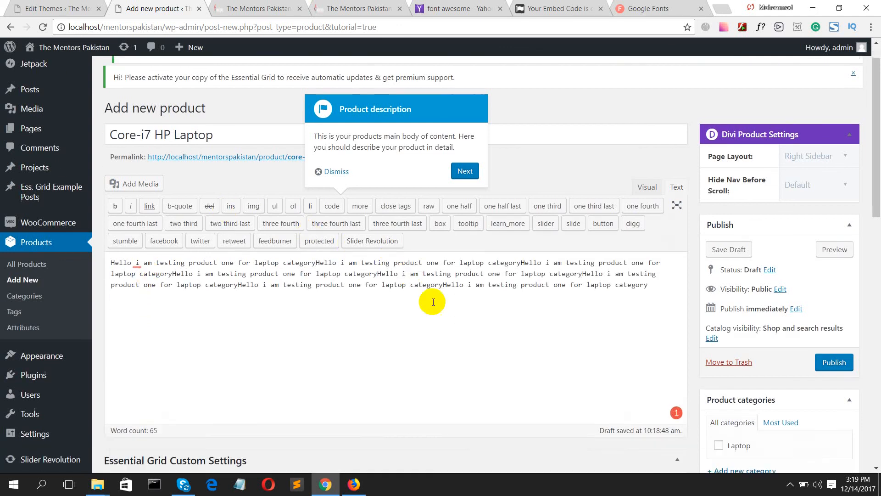
scroll(460, 303, down, 7)
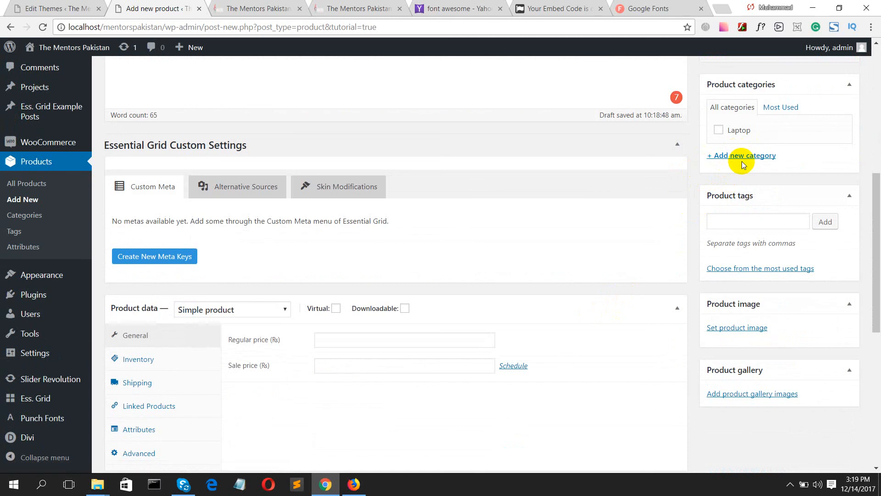
- Set the laptop photo 2.jpg from the Media Library as the product image
click(740, 327)
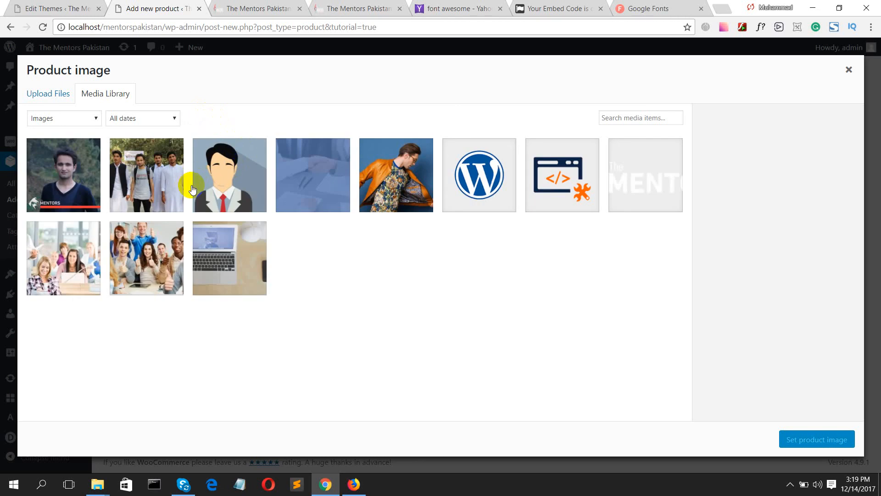
click(238, 258)
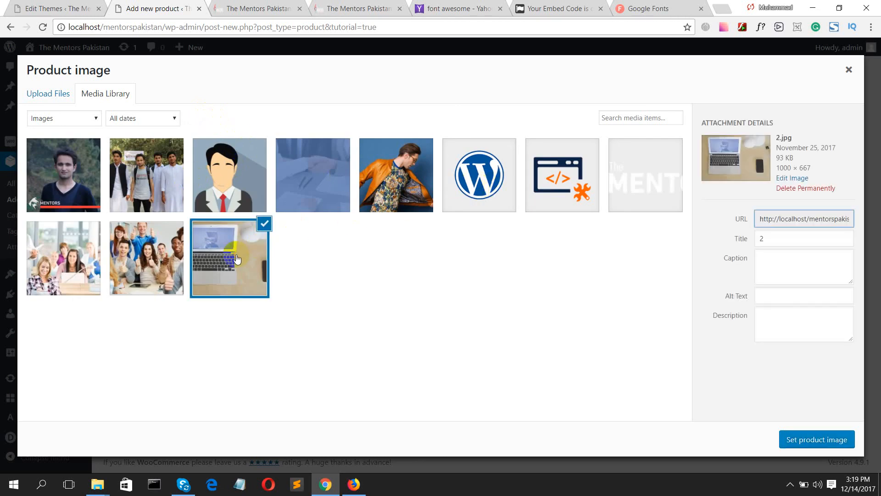
click(807, 443)
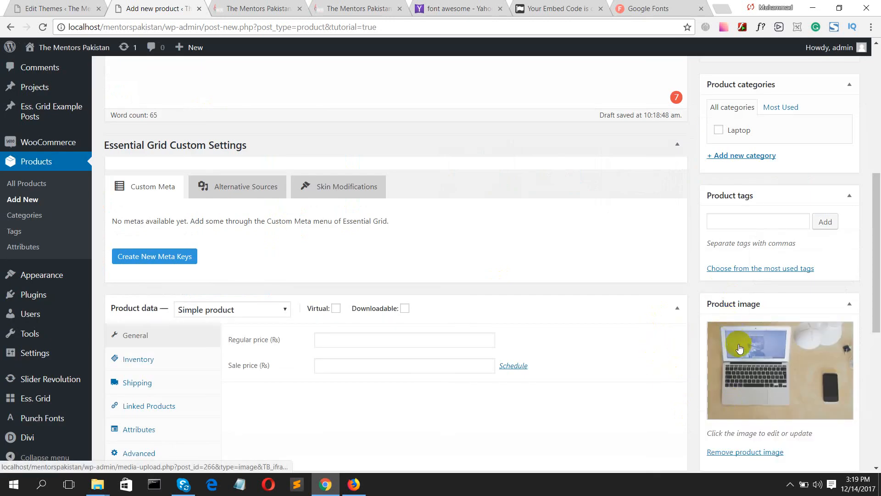
scroll(739, 362, down, 3)
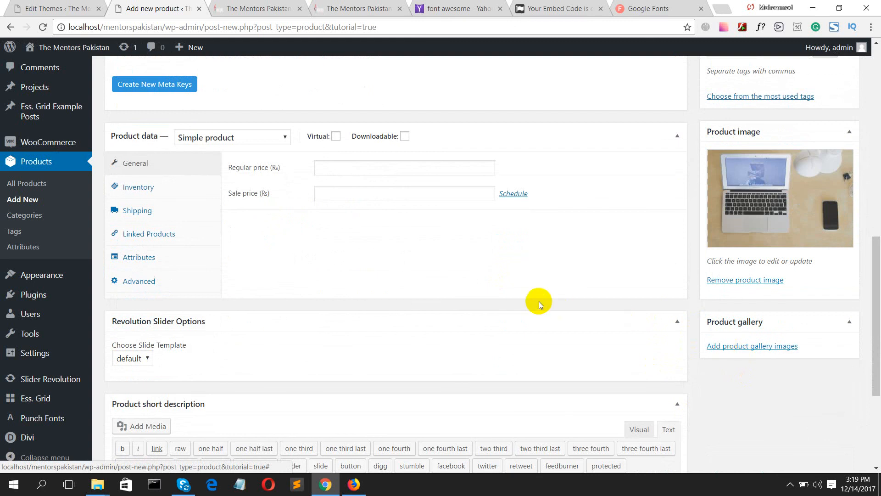
- Set the regular price to 50000 and the sale price to 45000
click(370, 172)
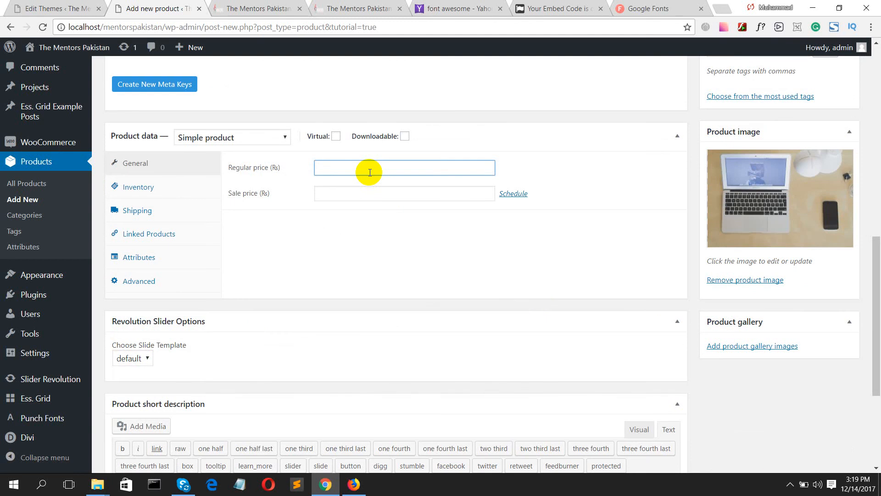
text(50000)
click(357, 199)
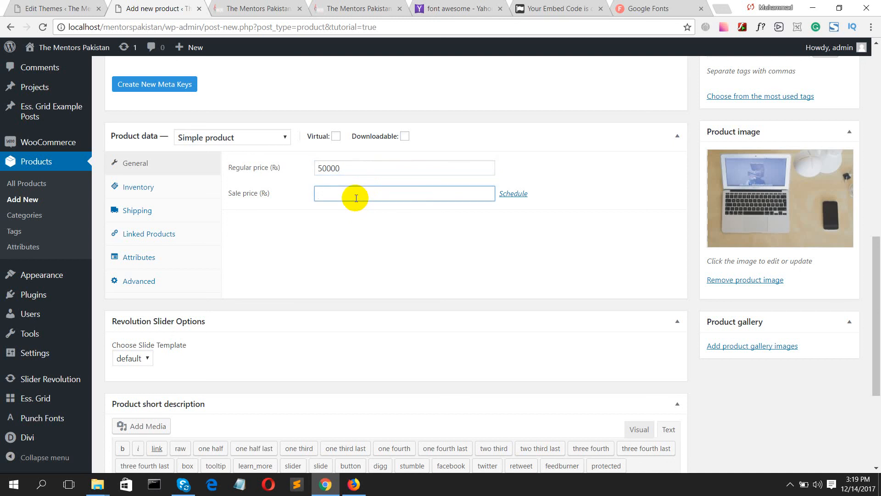
text(450000)
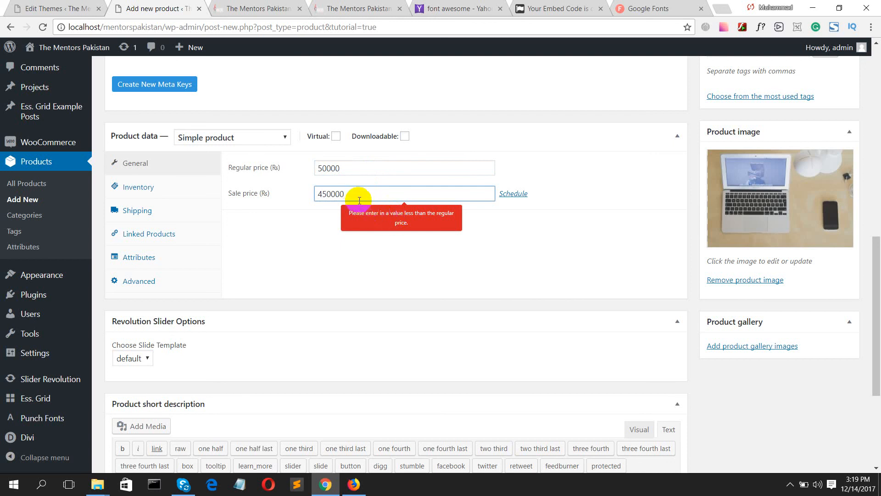
key(BackSpace)
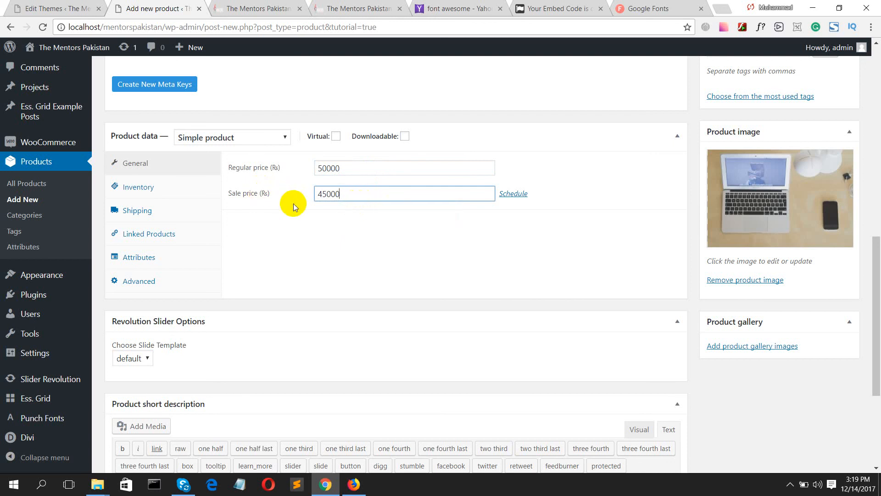
- Enable stock management with quantity 10, backorders Do not allow, and status In stock
click(160, 192)
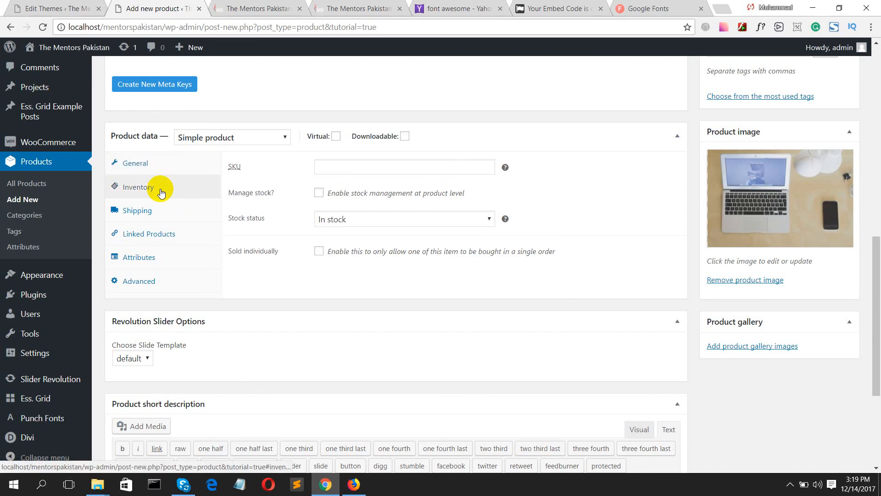
click(319, 193)
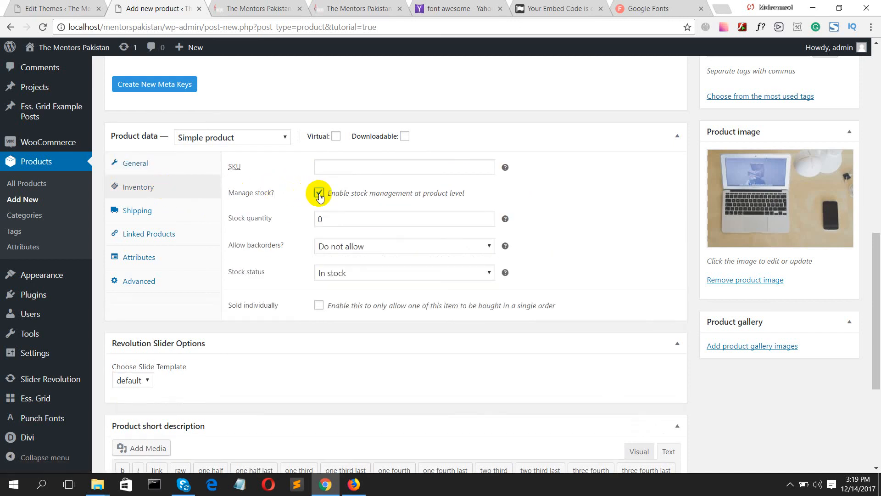
click(320, 219)
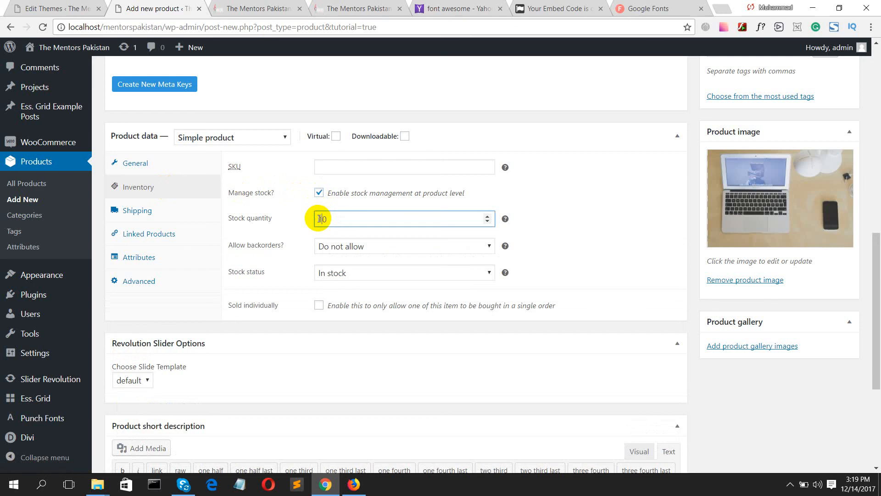
click(345, 248)
click(345, 252)
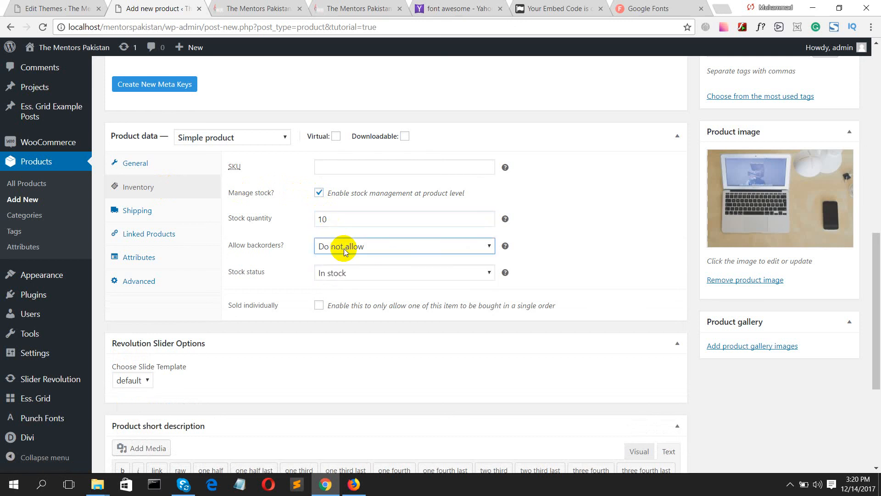
click(356, 276)
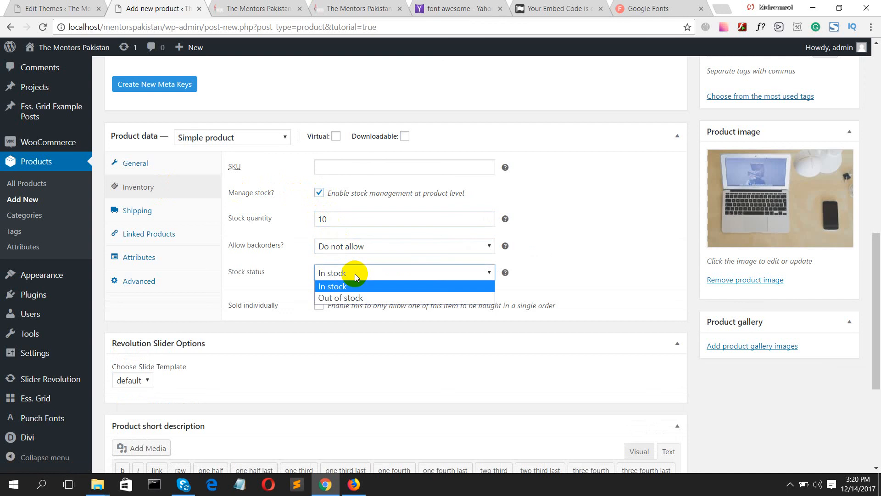
click(355, 276)
click(354, 276)
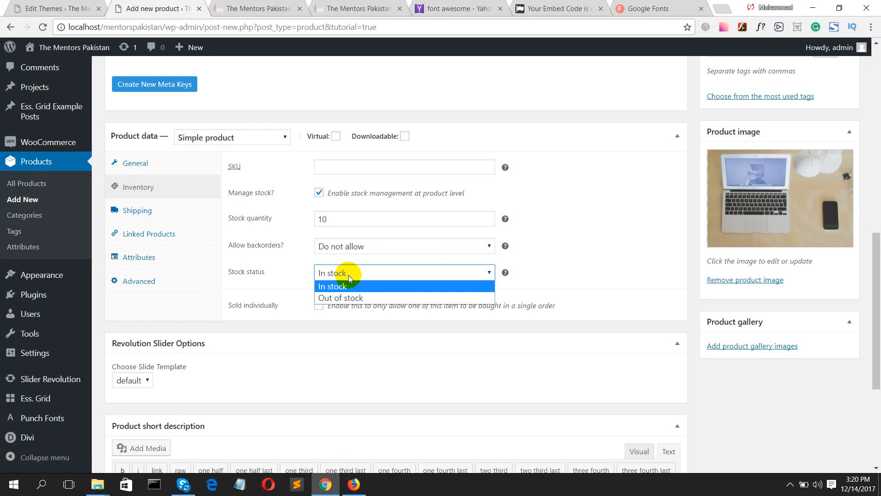
click(334, 286)
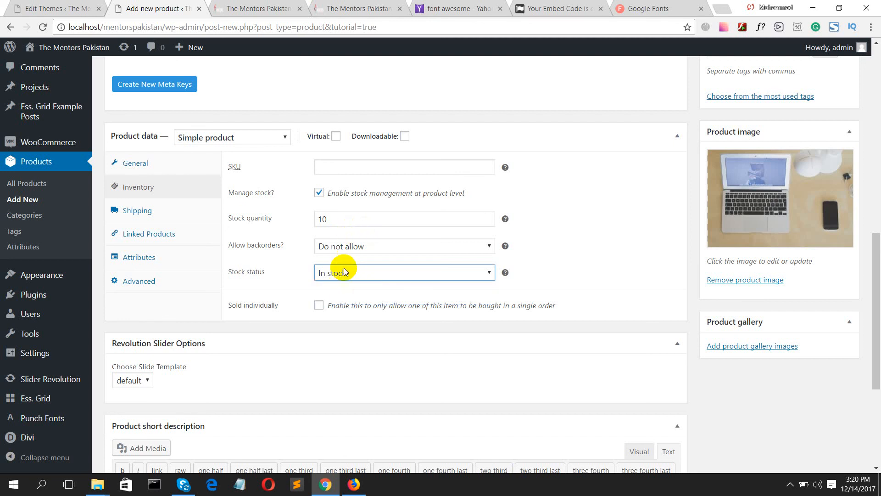
click(319, 305)
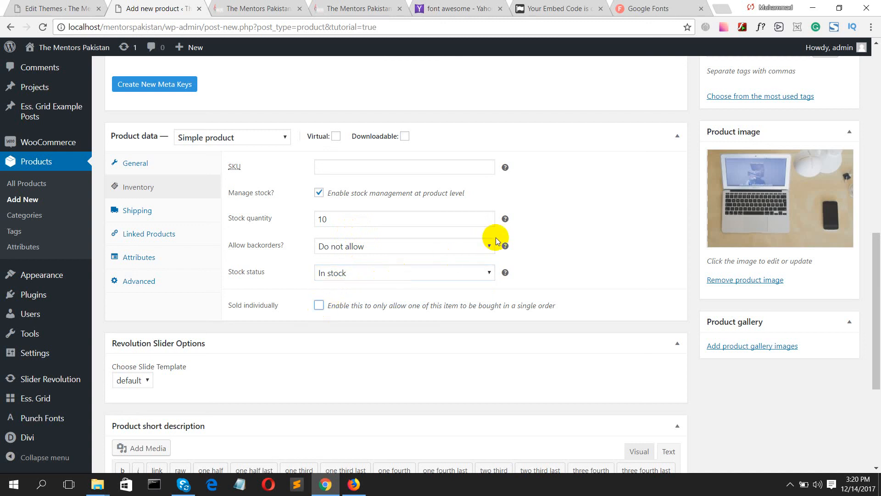
click(137, 209)
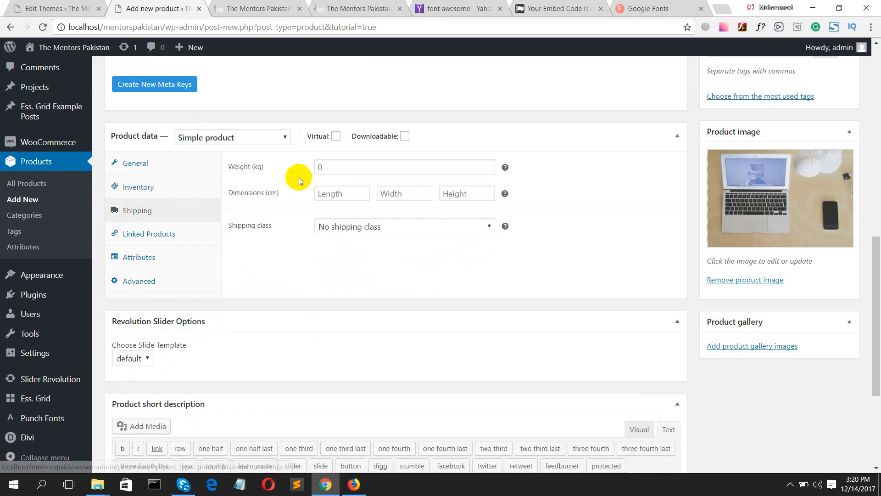
- Look over the shipping weight, class and dimension fields, leaving them unchanged
click(316, 168)
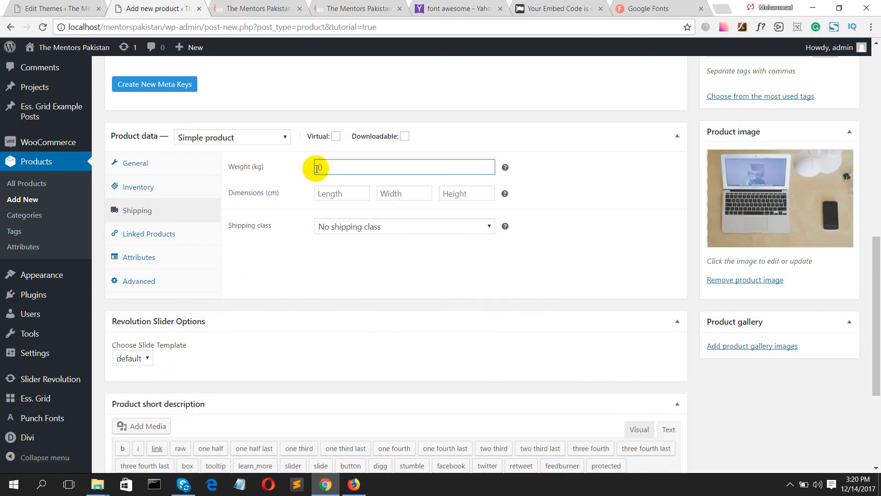
click(352, 224)
click(360, 229)
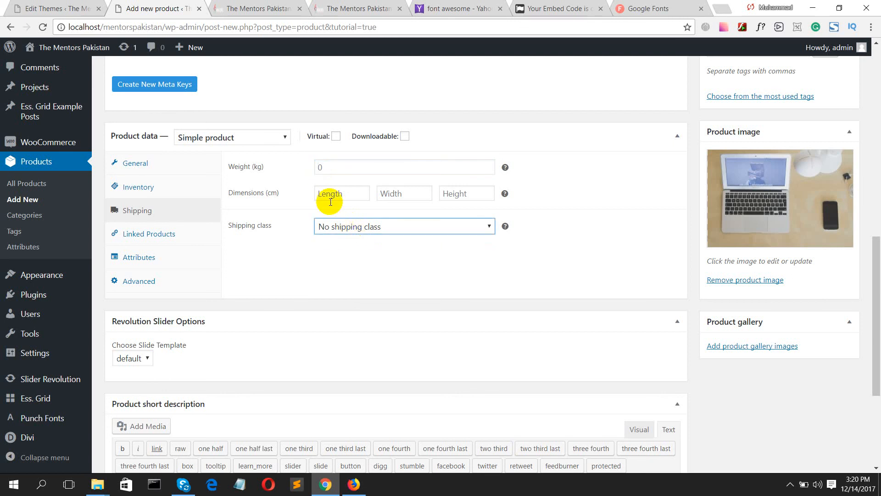
click(317, 167)
click(324, 198)
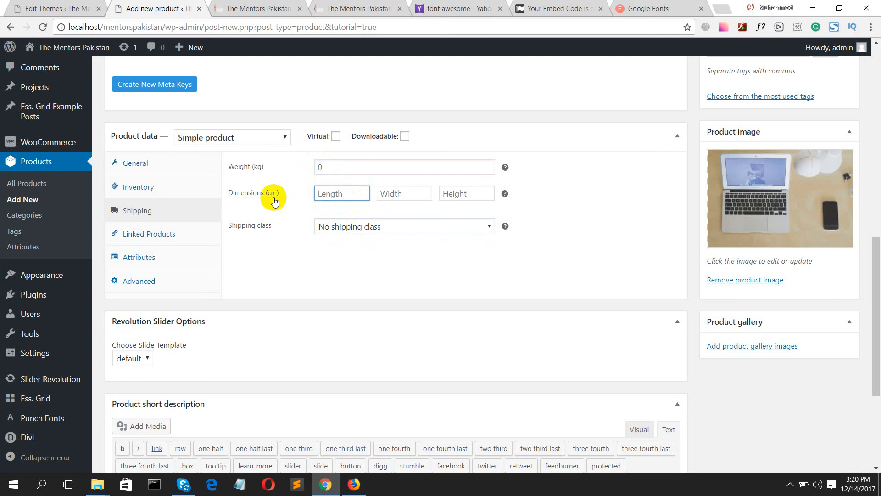
- Review Linked Products, Attributes and Advanced: empty purchase note, menu order 0, reviews enabled
click(186, 233)
click(164, 259)
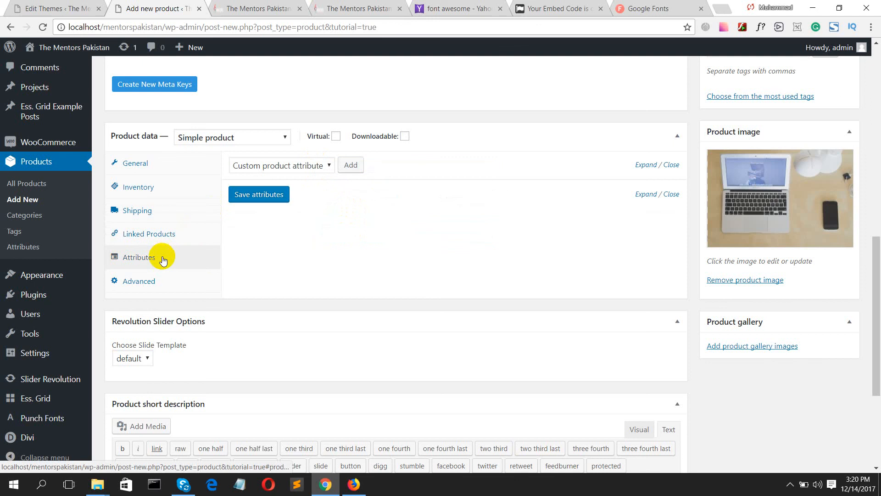
click(159, 280)
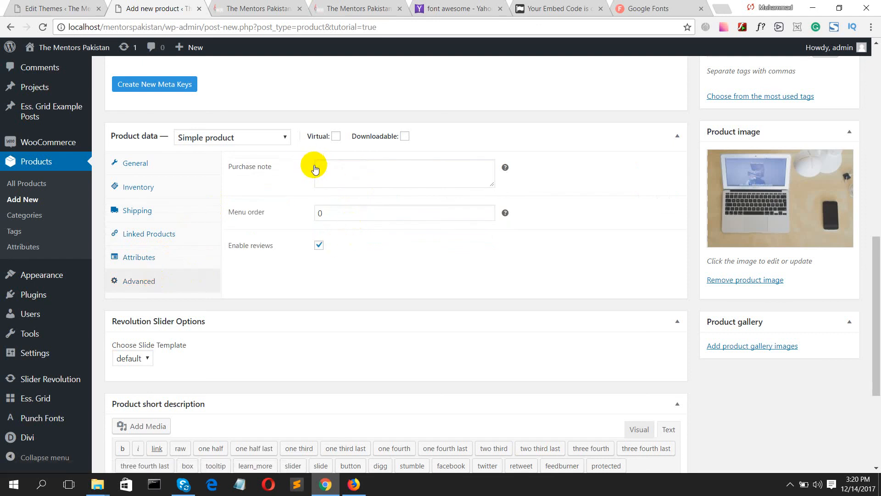
click(338, 169)
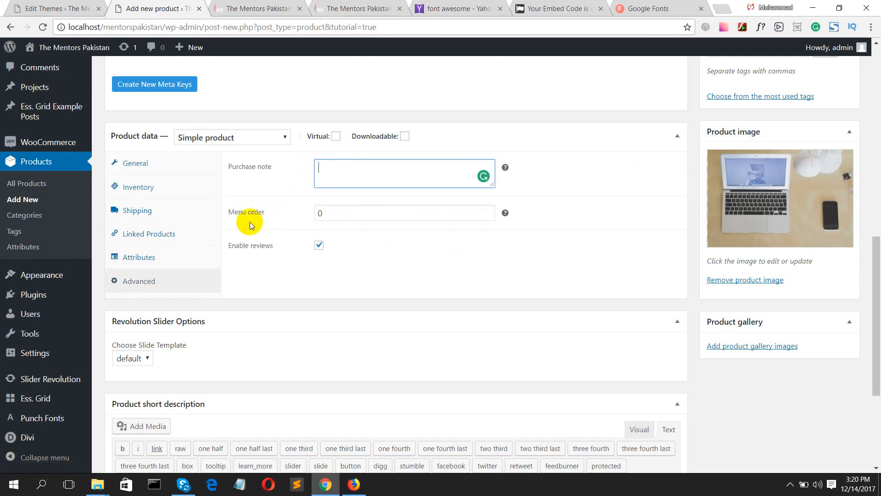
click(322, 210)
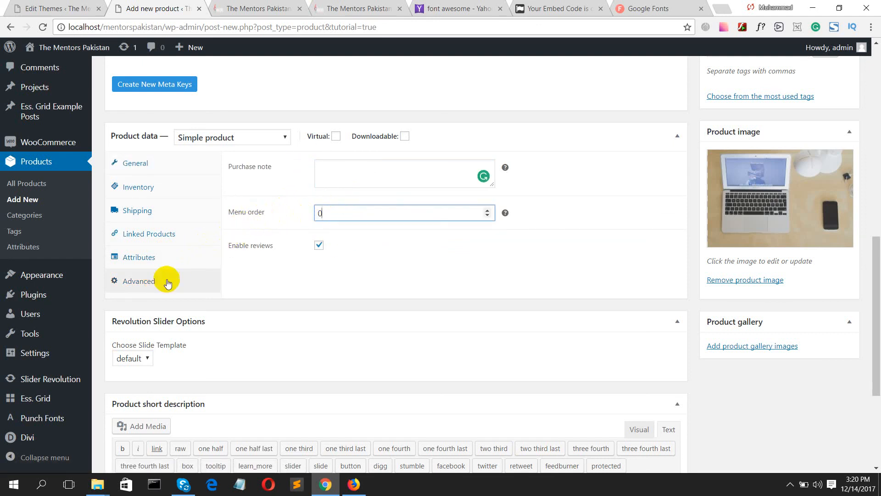
scroll(229, 294, down, 3)
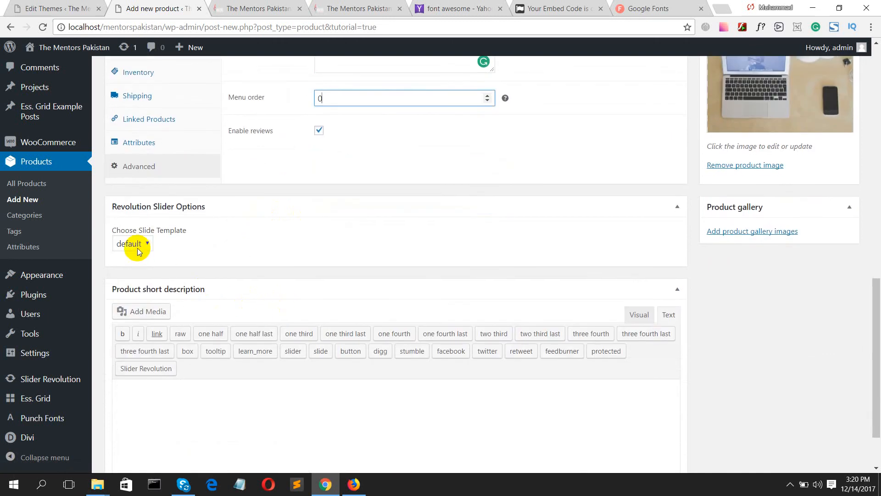
scroll(202, 268, down, 2)
scroll(377, 347, up, 7)
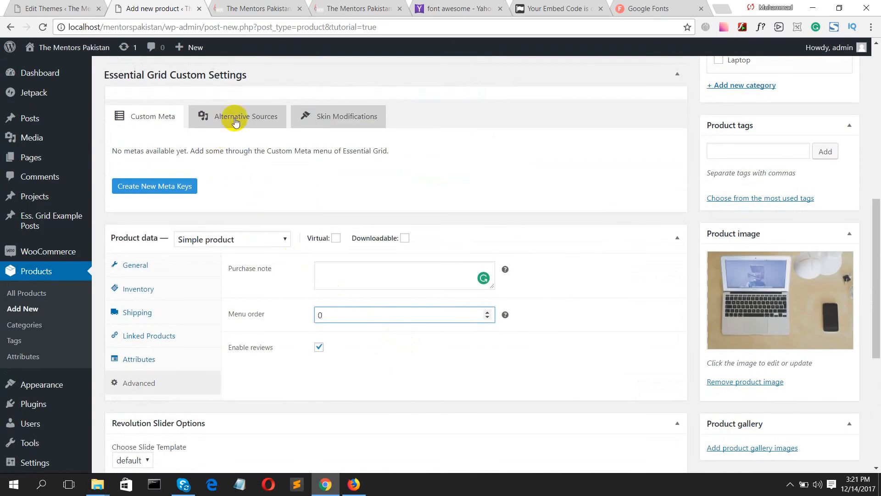
- Browse the Essential Grid custom settings tabs, returning to custom meta
click(234, 120)
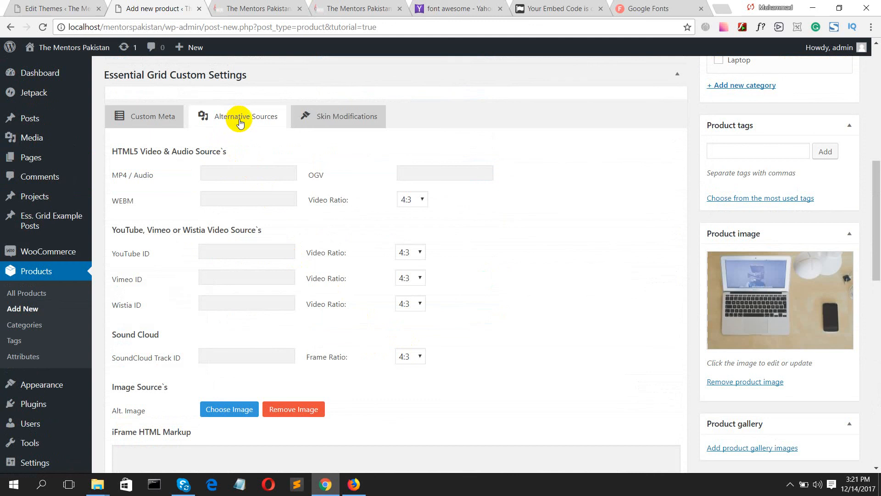
click(323, 118)
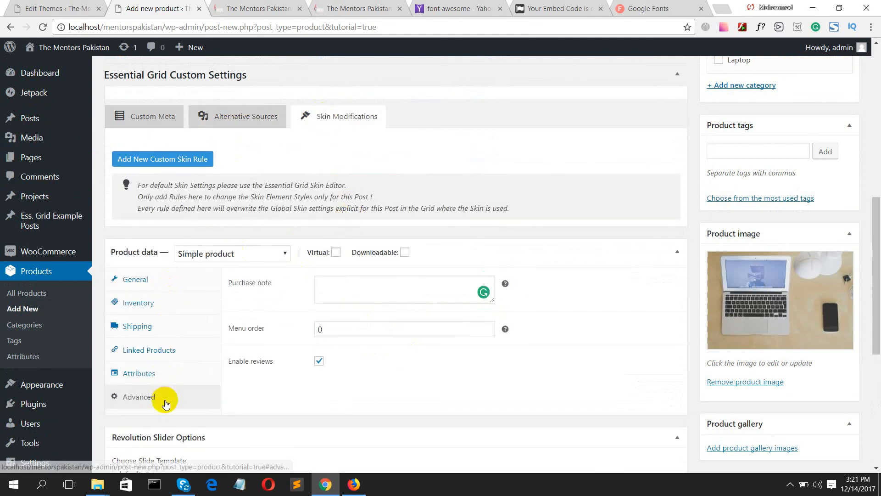
click(120, 115)
scroll(323, 257, down, 3)
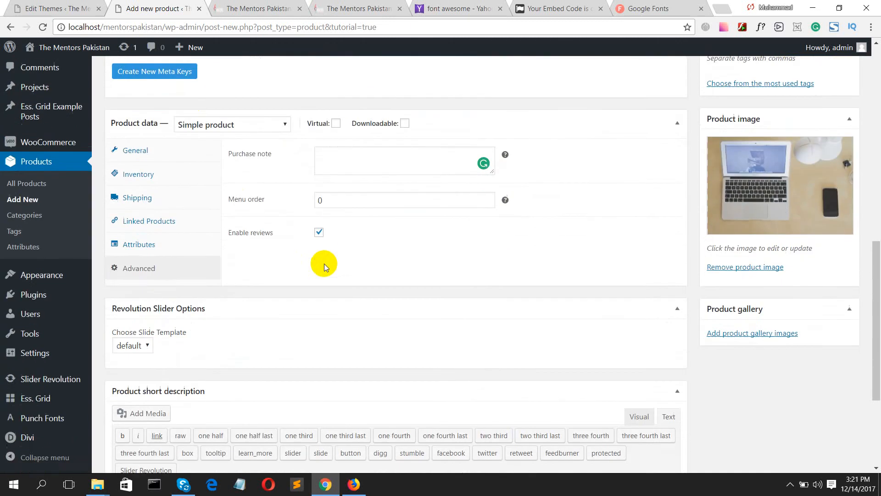
scroll(321, 264, down, 2)
scroll(315, 263, up, 4)
- Keep the product type as Simple product and return to the top of the page
click(229, 188)
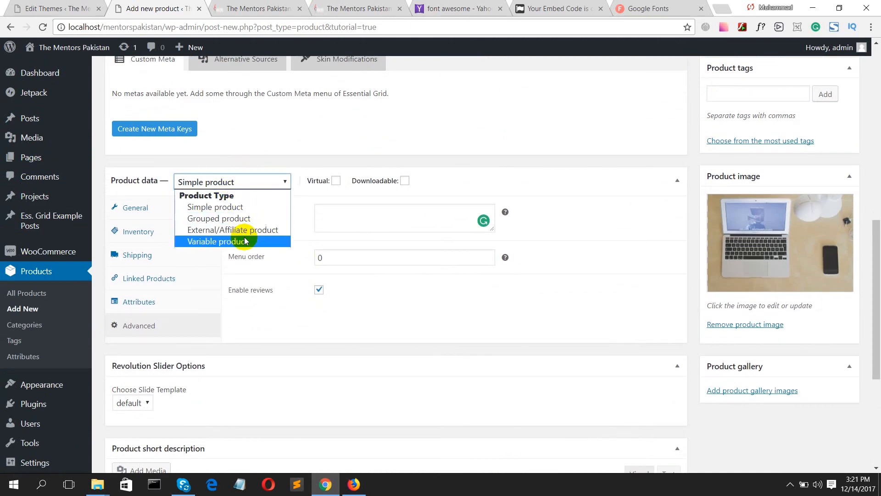
click(232, 182)
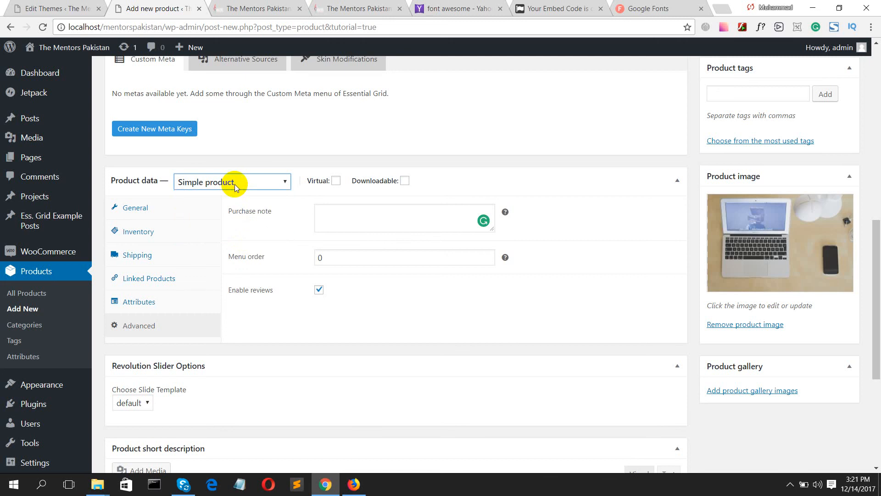
scroll(349, 247, down, 2)
scroll(349, 246, down, 3)
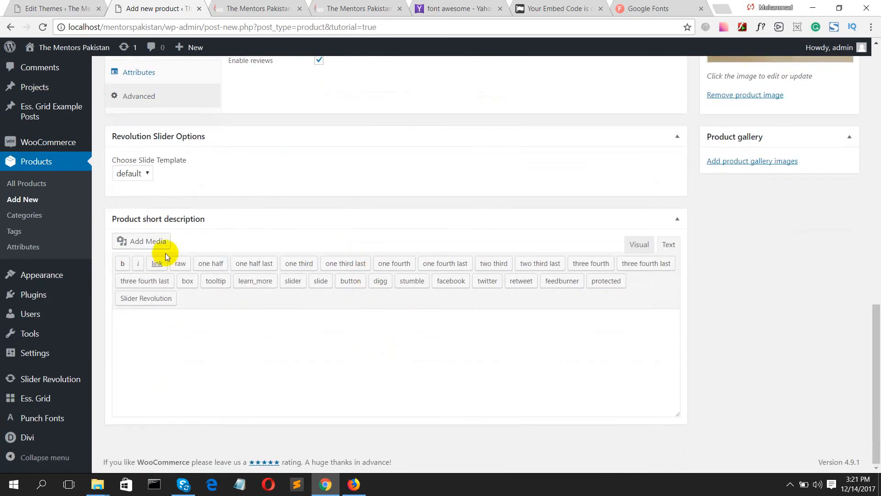
scroll(157, 202, up, 12)
scroll(194, 203, up, 3)
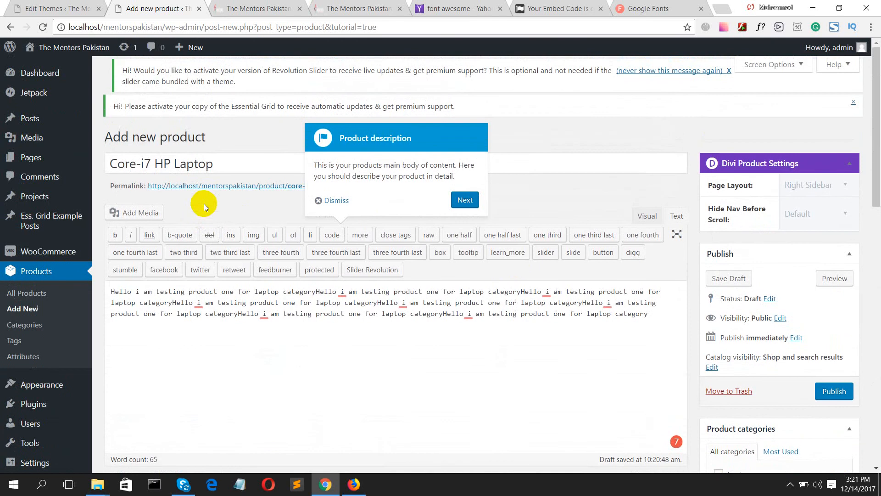
- Advance the guided-tour tip and publish the Core-i7 HP Laptop product
click(465, 202)
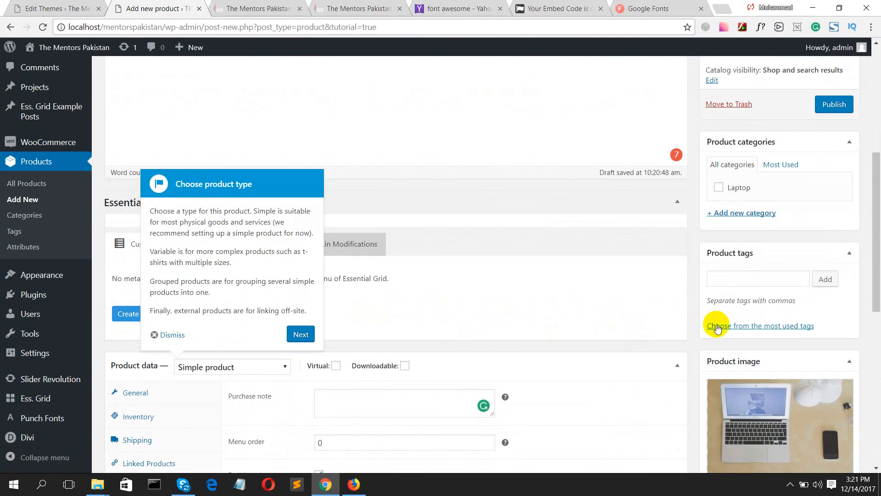
scroll(814, 313, up, 4)
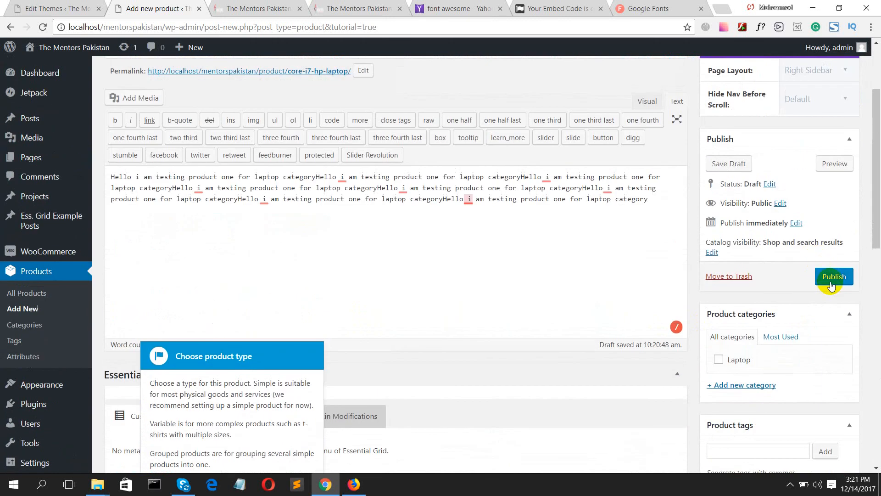
click(832, 283)
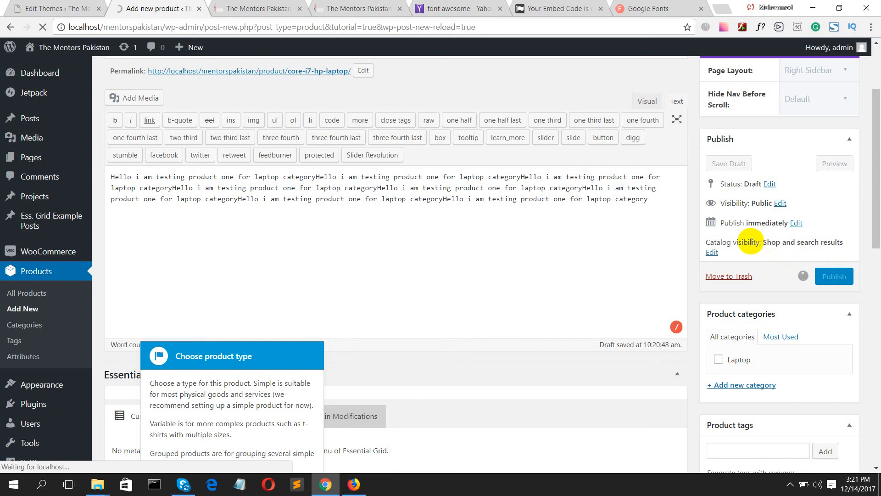
scroll(574, 200, up, 3)
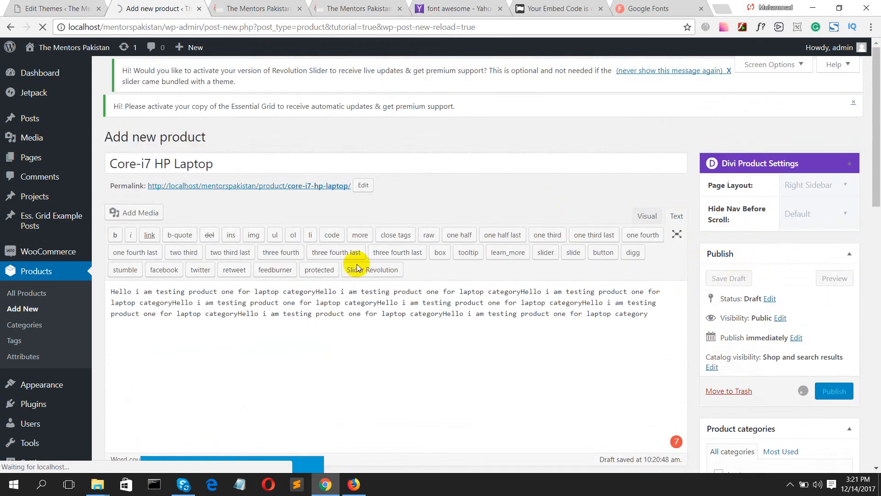
scroll(721, 364, down, 4)
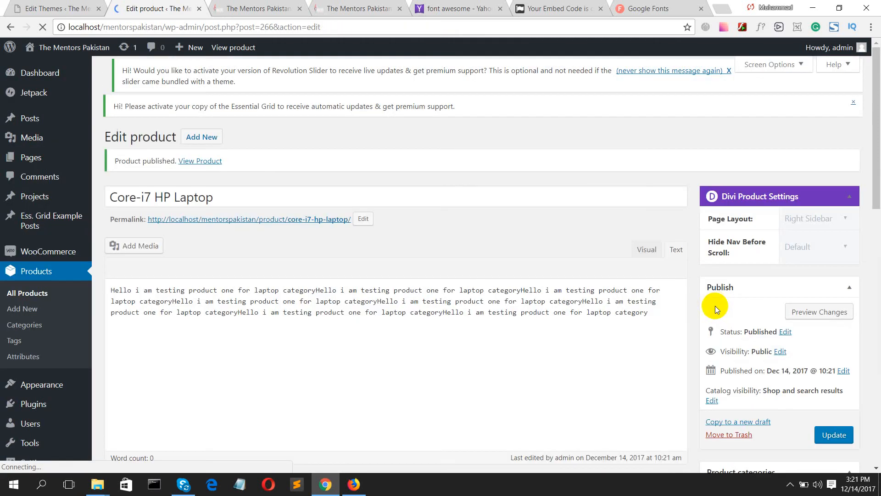
- Tick the Laptop product category and update the product
scroll(721, 358, down, 3)
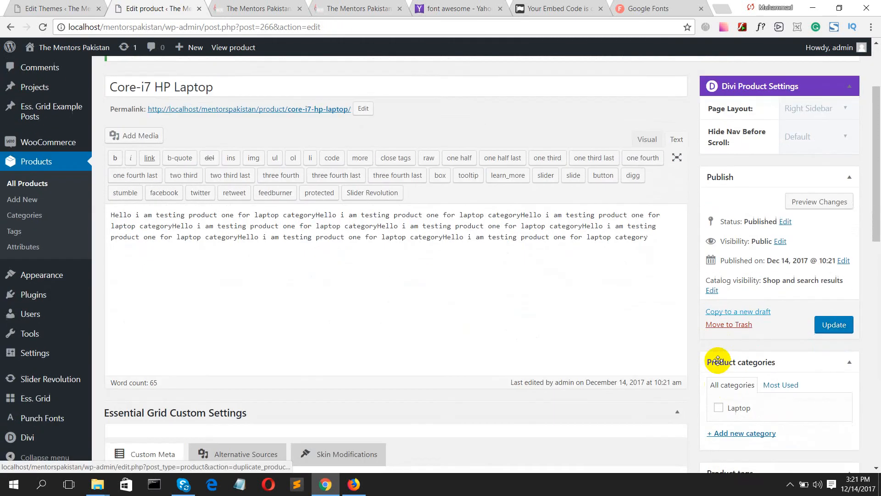
click(719, 403)
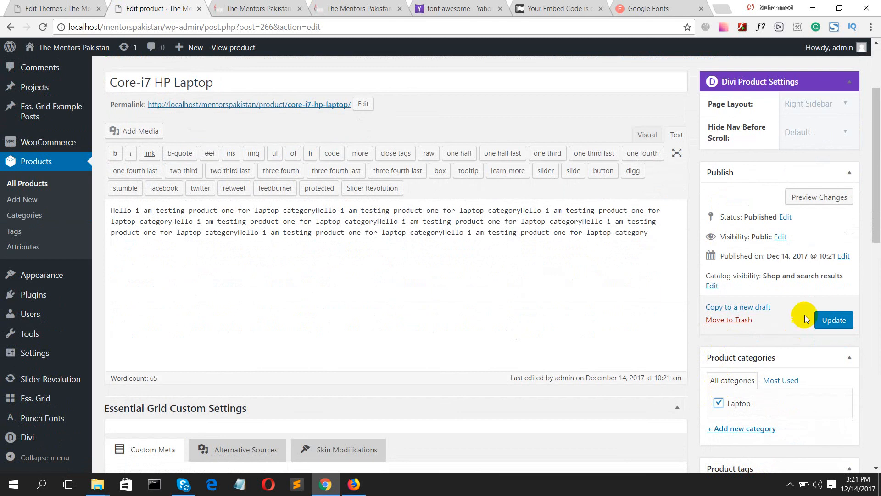
click(835, 324)
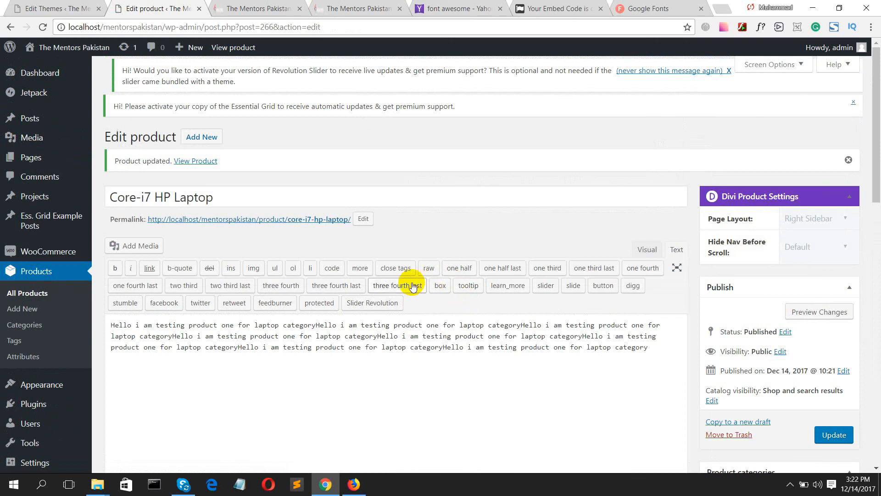
scroll(368, 291, down, 7)
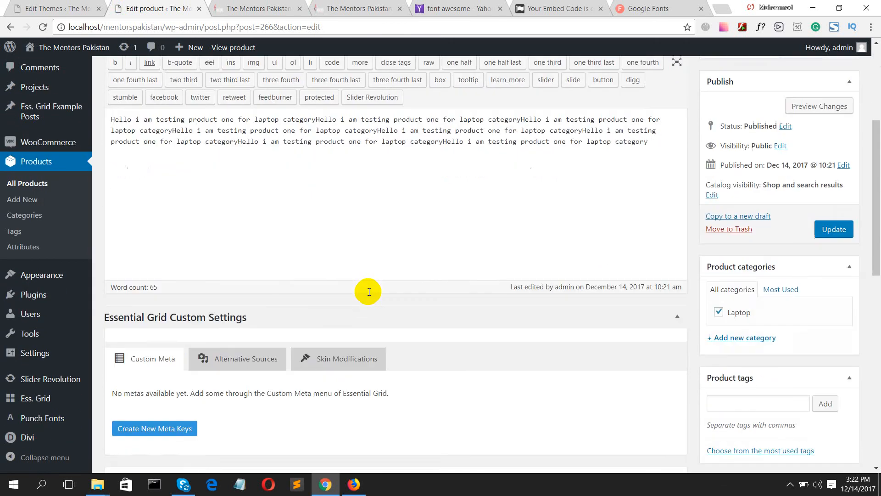
scroll(368, 296, down, 9)
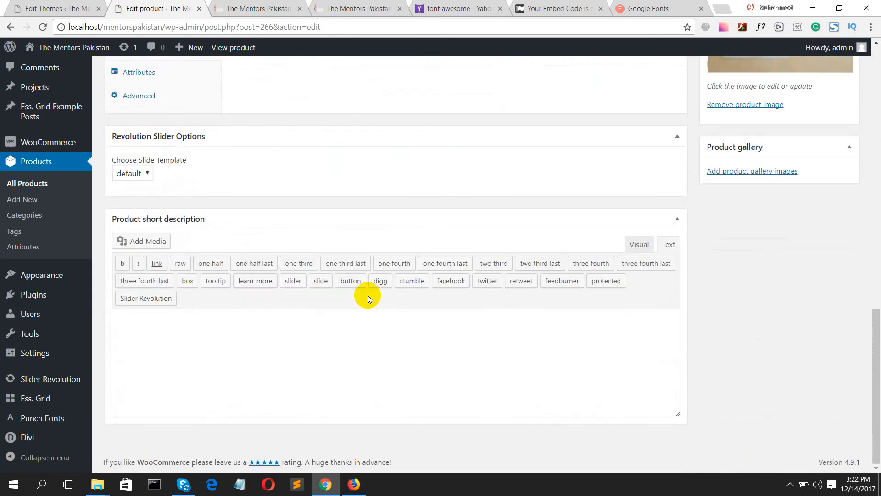
scroll(368, 296, up, 10)
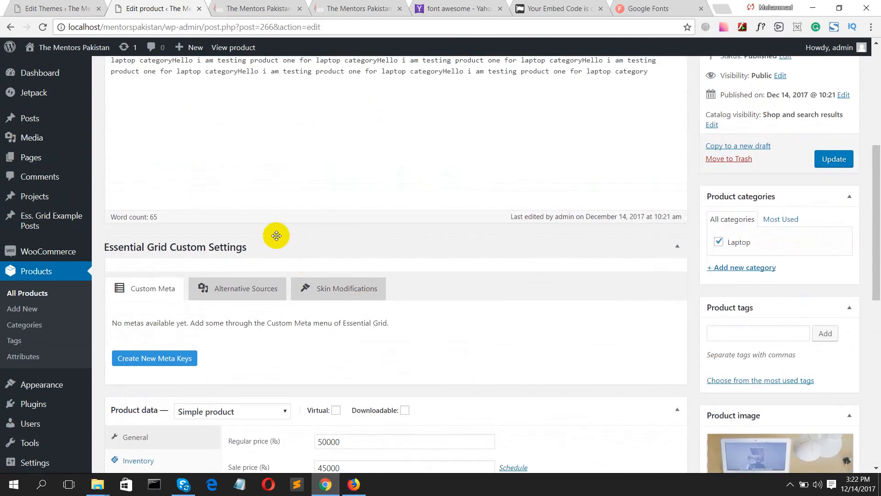
scroll(276, 235, up, 6)
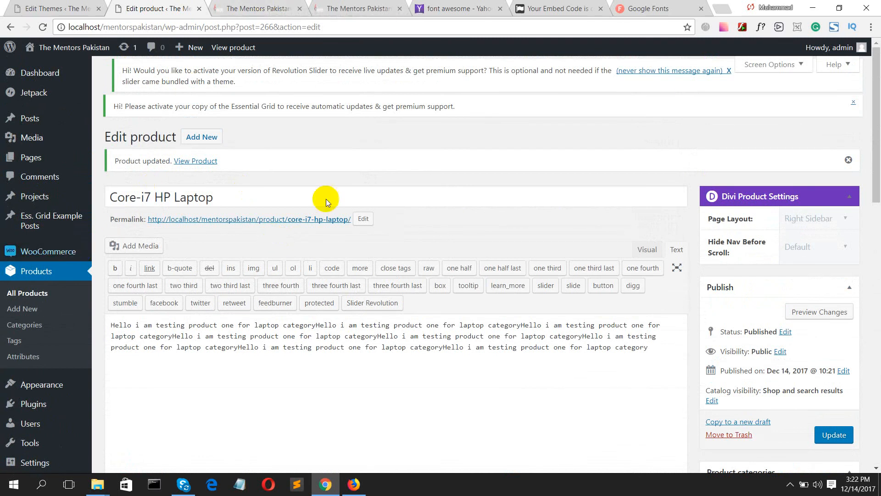
- Preview the Core-i7 HP Laptop product page in a new tab
click(808, 312)
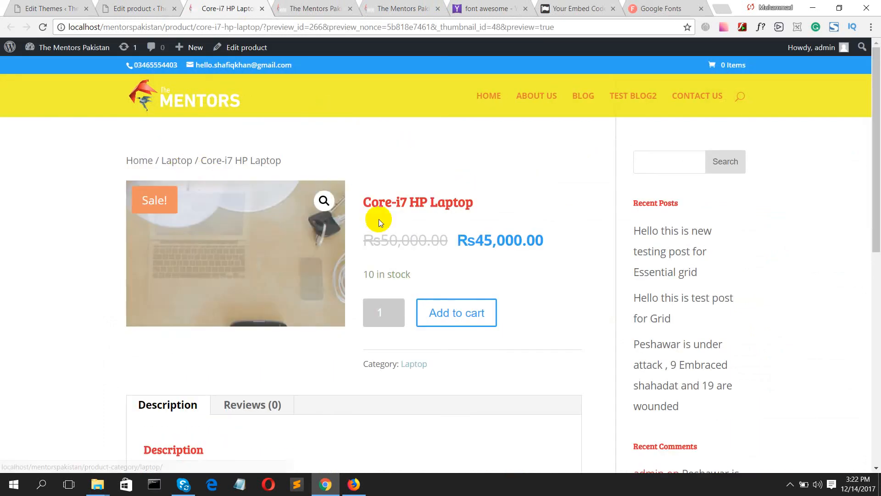
scroll(350, 223, down, 1)
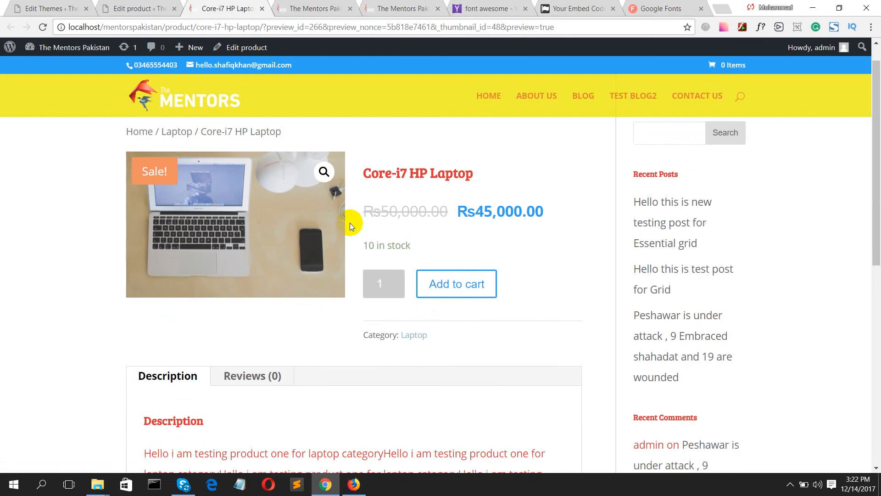
scroll(360, 223, up, 1)
scroll(340, 227, down, 6)
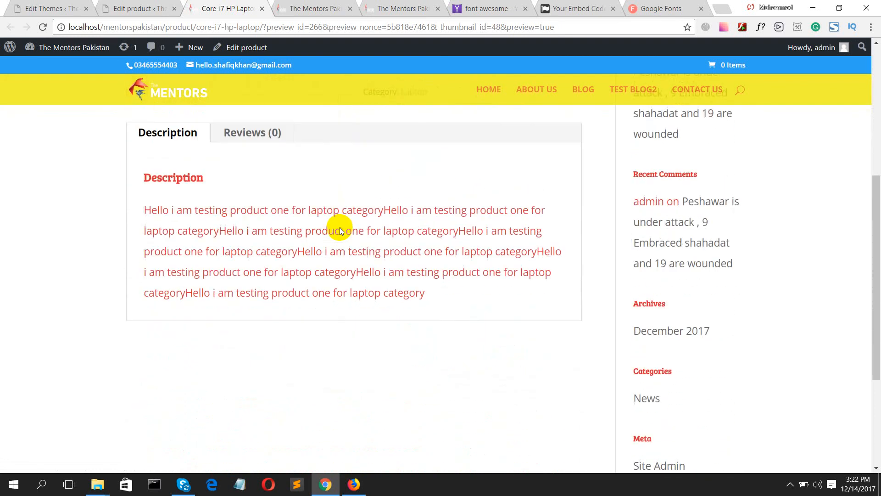
scroll(258, 197, up, 4)
scroll(234, 187, up, 3)
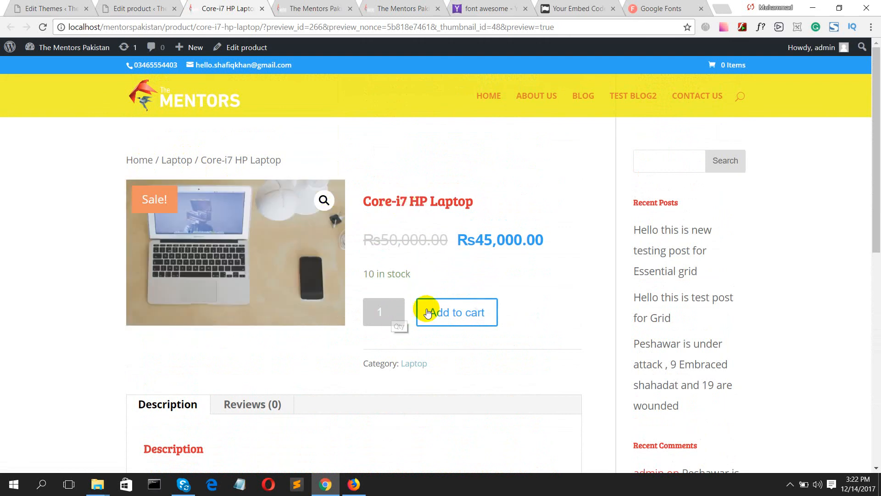
- Add the laptop to the cart and raise the quantity to 2
click(455, 317)
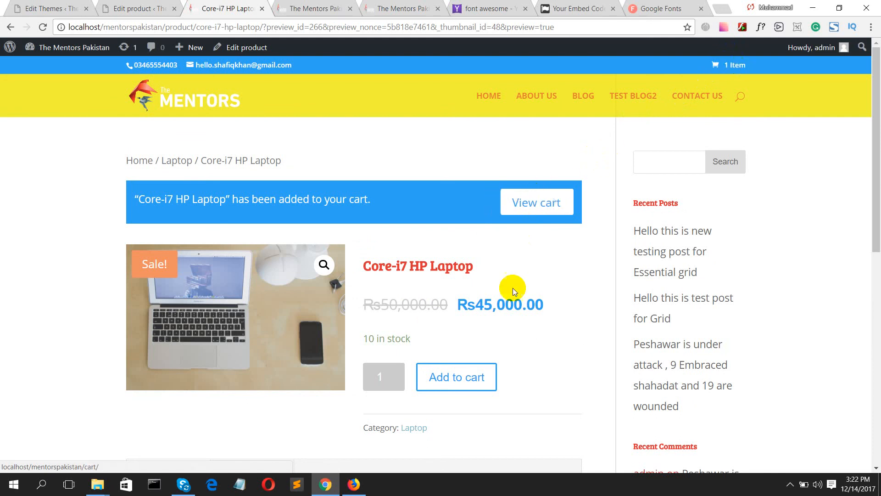
scroll(499, 330, down, 3)
click(399, 260)
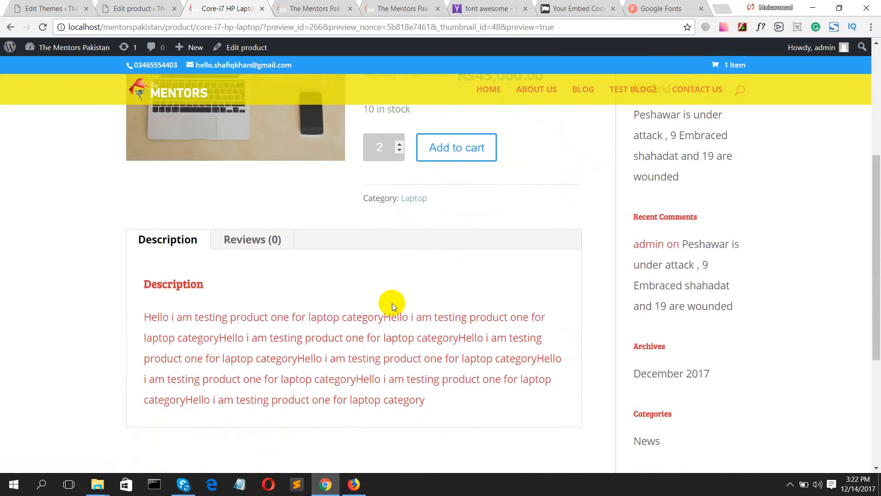
- Check the cart's Rs45,200.00 total and coupon field, then return to the Edit product tab
click(738, 66)
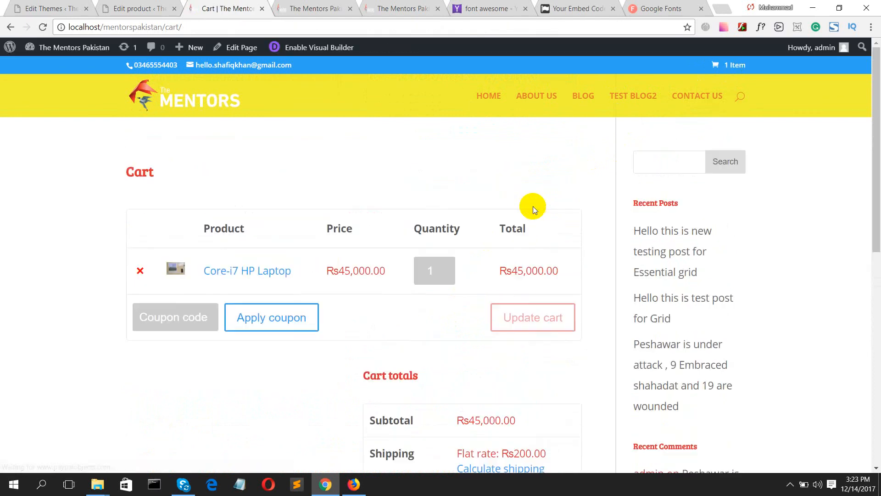
scroll(356, 286, down, 1)
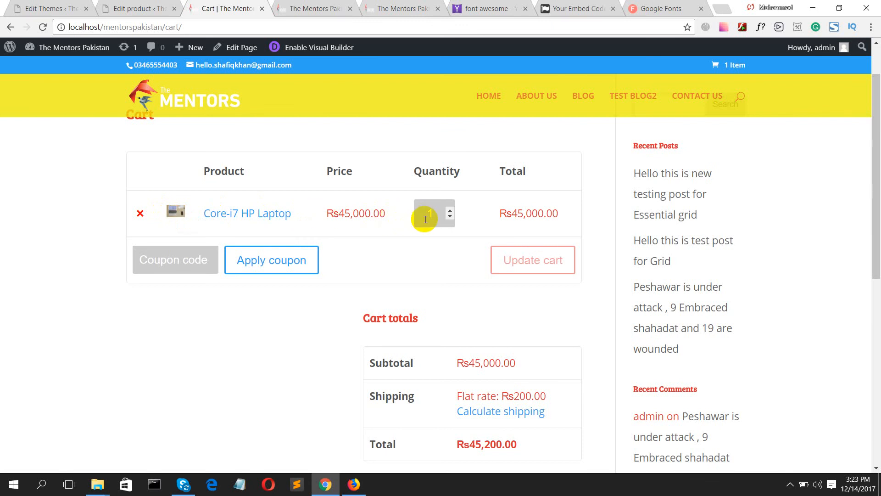
click(186, 253)
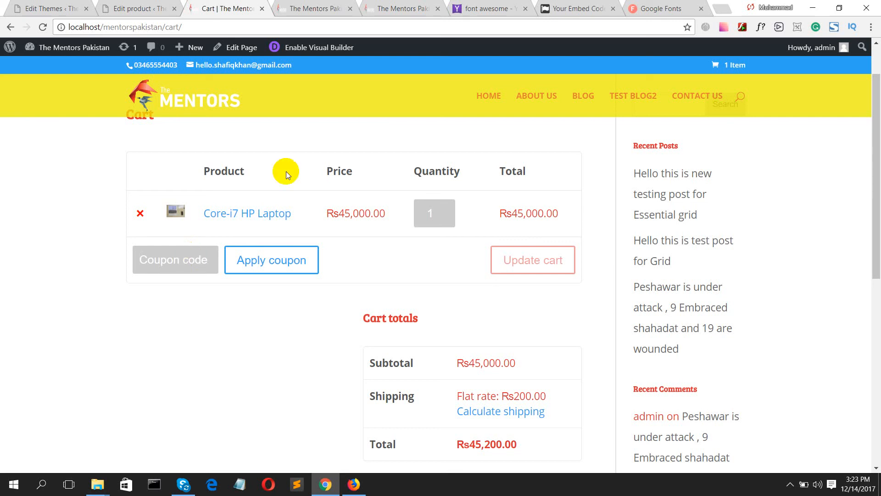
click(138, 8)
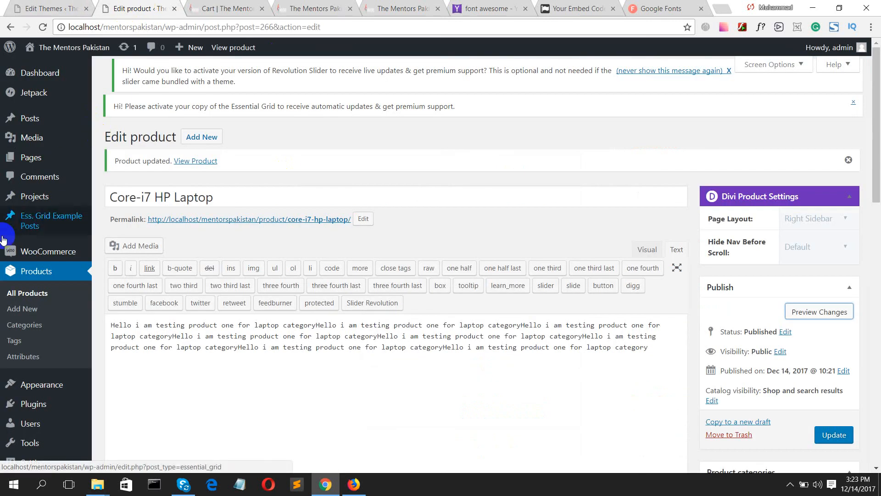
- Update the Core-i7 HP Laptop product, then go back to the Cart tab
mouse_move(46, 250)
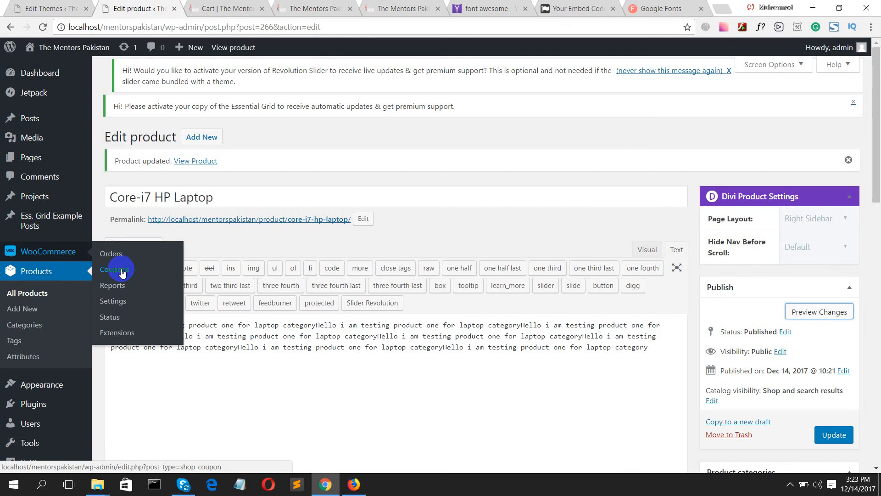
click(831, 436)
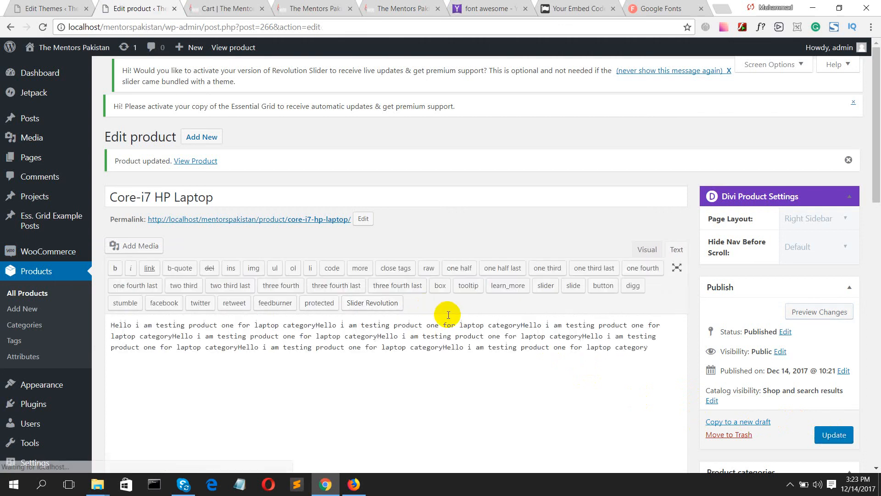
mouse_move(50, 251)
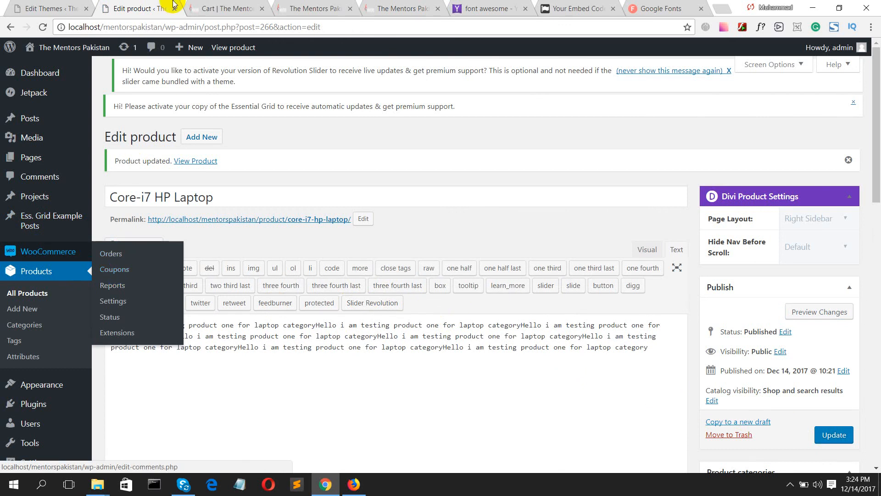
click(216, 8)
- Try a test coupon code, clear it, and review the Rs45,200.00 cart totals with Rs200.00 shipping
scroll(370, 299, down, 8)
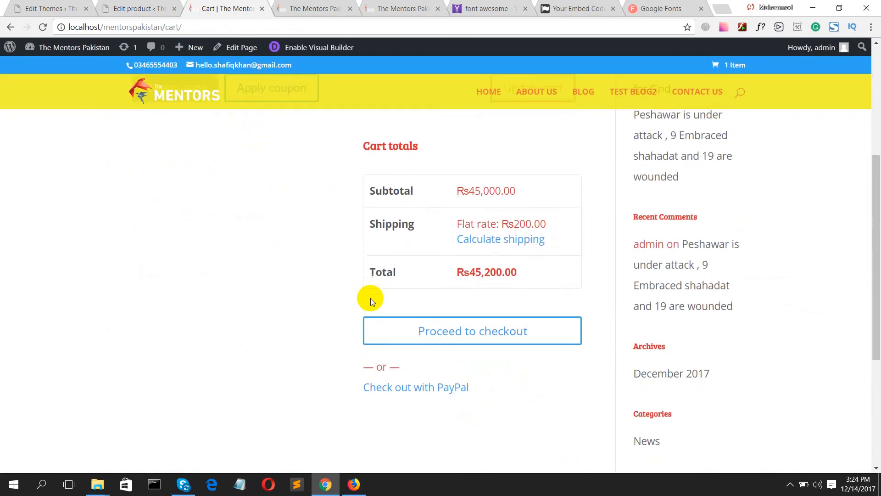
scroll(364, 301, up, 8)
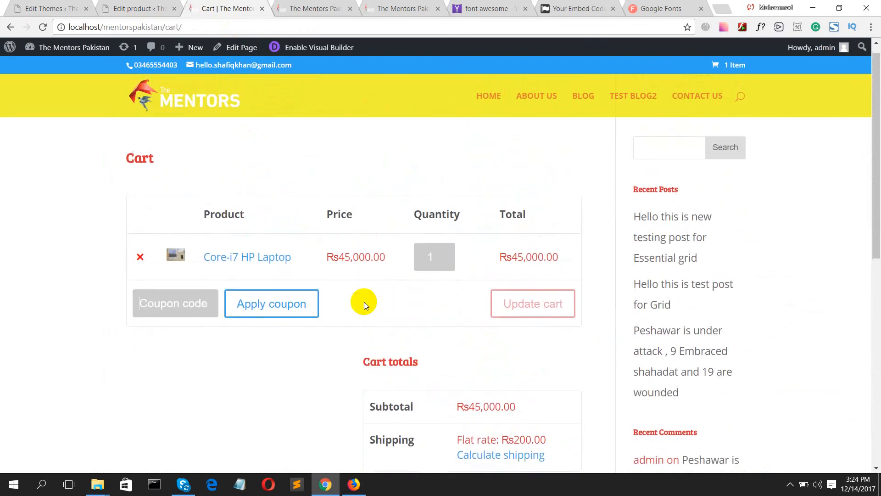
scroll(365, 302, down, 4)
scroll(365, 302, up, 4)
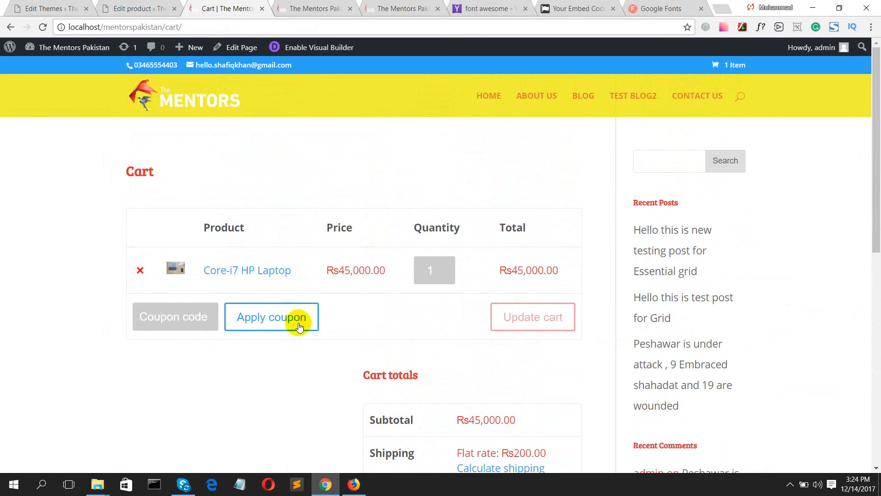
click(182, 315)
text(sasdadada)
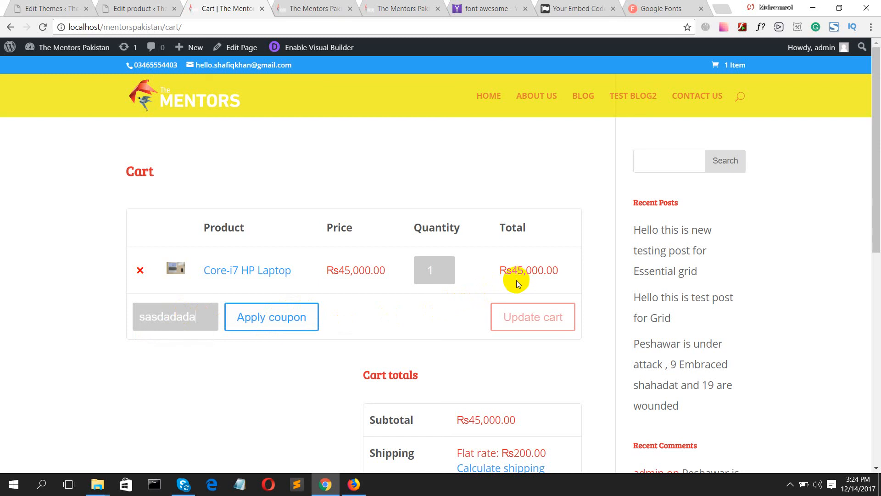
key(BackSpace)
key(BackSpace)
key(BackSpace)
key(BackSpace)
key(BackSpace)
key(BackSpace)
key(BackSpace)
key(BackSpace)
key(BackSpace)
scroll(432, 334, down, 1)
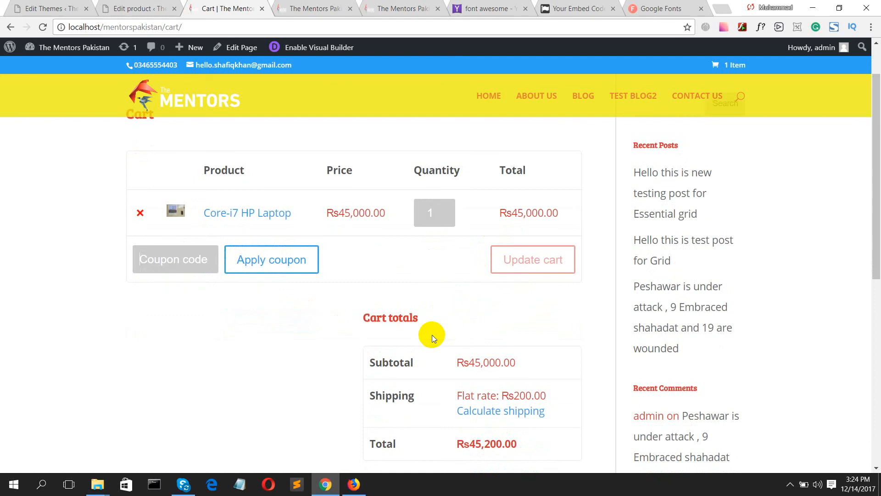
scroll(505, 312, down, 3)
scroll(502, 319, down, 1)
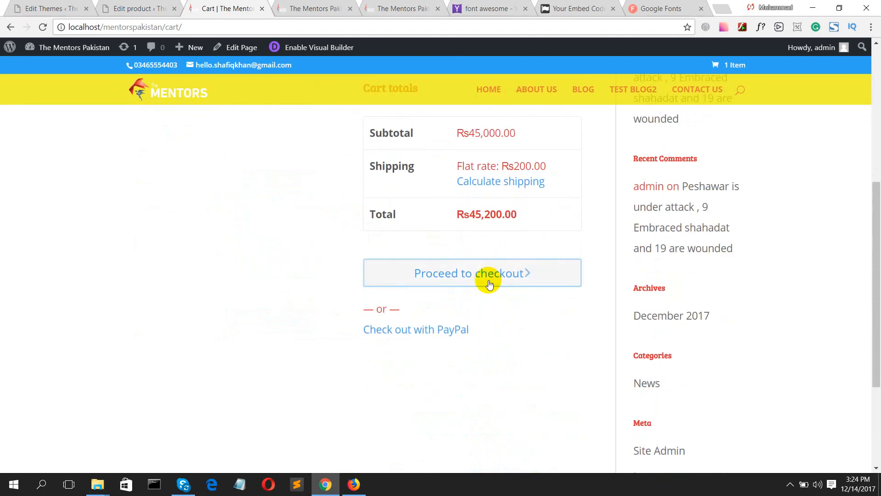
scroll(495, 191, up, 1)
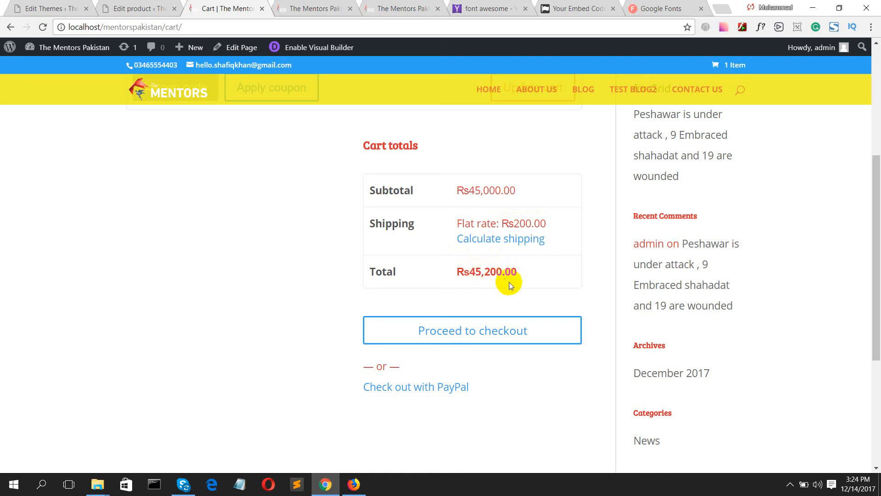
- Proceed to checkout and enter the customer's first and last name and company Mentors
click(491, 337)
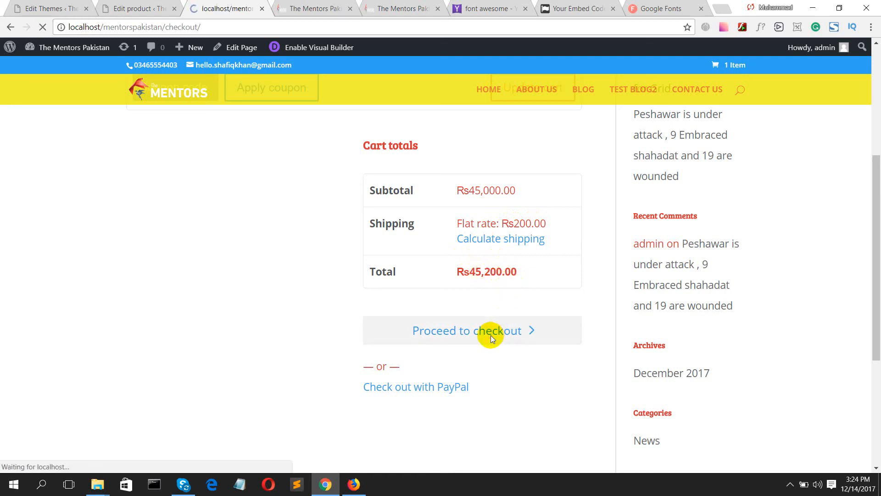
scroll(241, 318, down, 10)
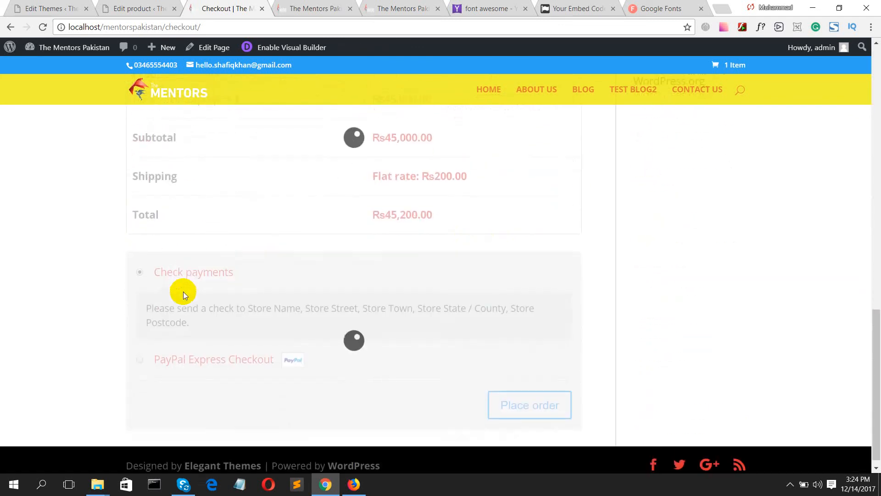
scroll(183, 291, up, 12)
click(171, 251)
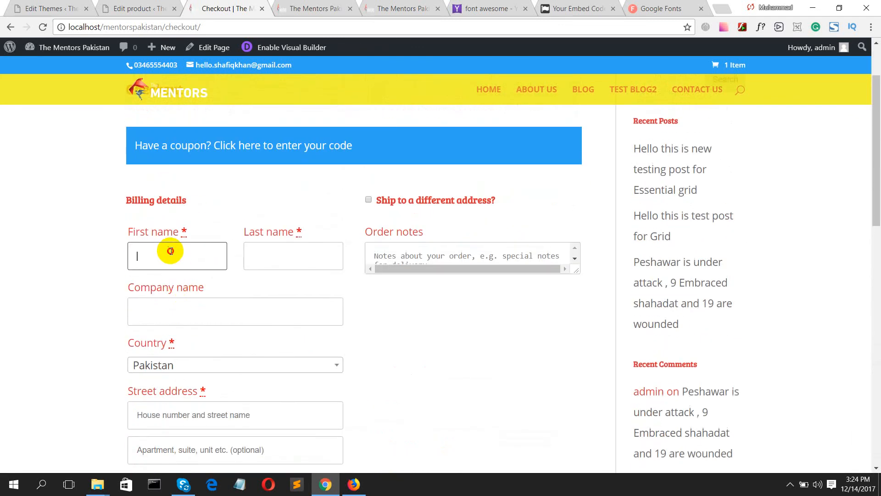
key(Tab)
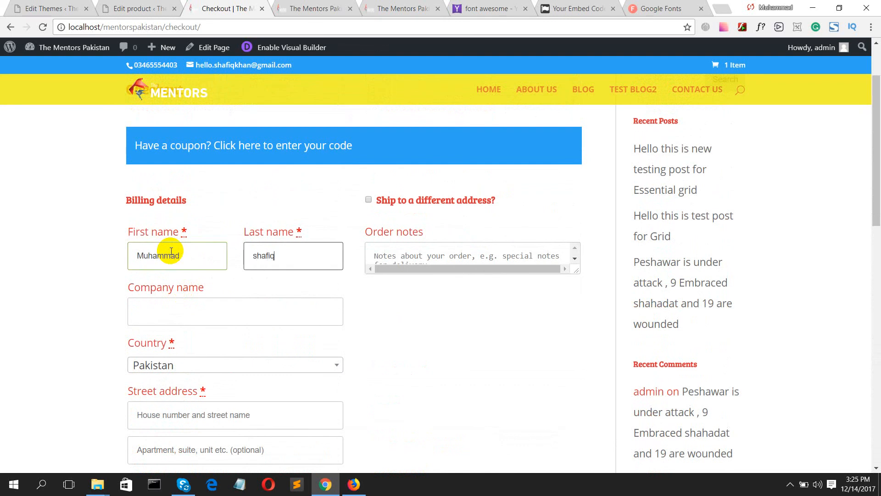
click(145, 309)
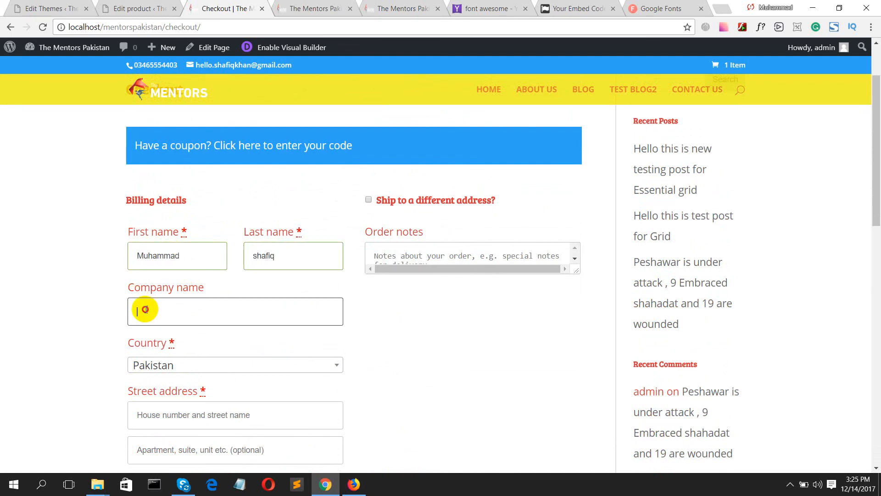
text(Mentors)
- Fill the billing address from the saved autofill suggestion and enter a phone number
scroll(106, 363, down, 1)
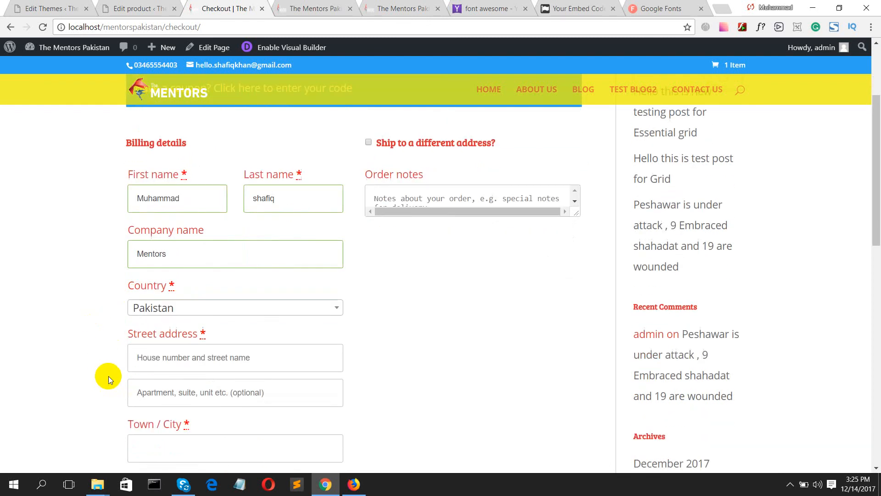
click(207, 353)
text(Peshaw)
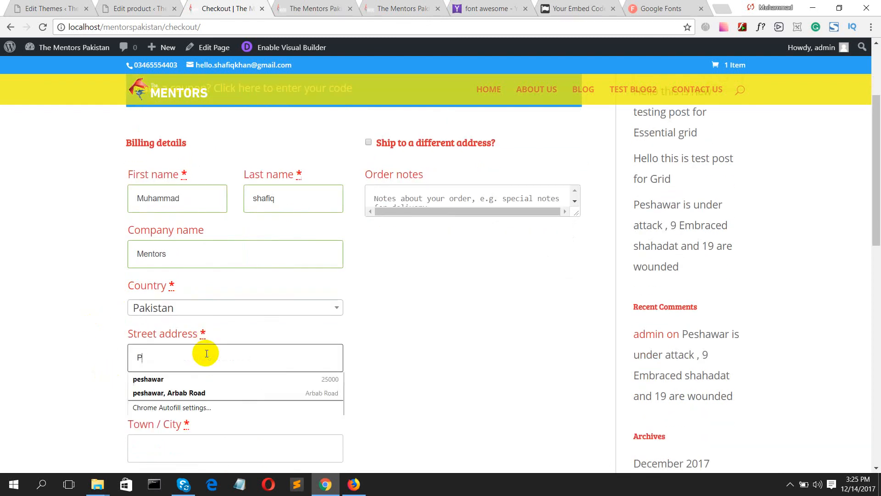
click(197, 393)
scroll(206, 399, down, 2)
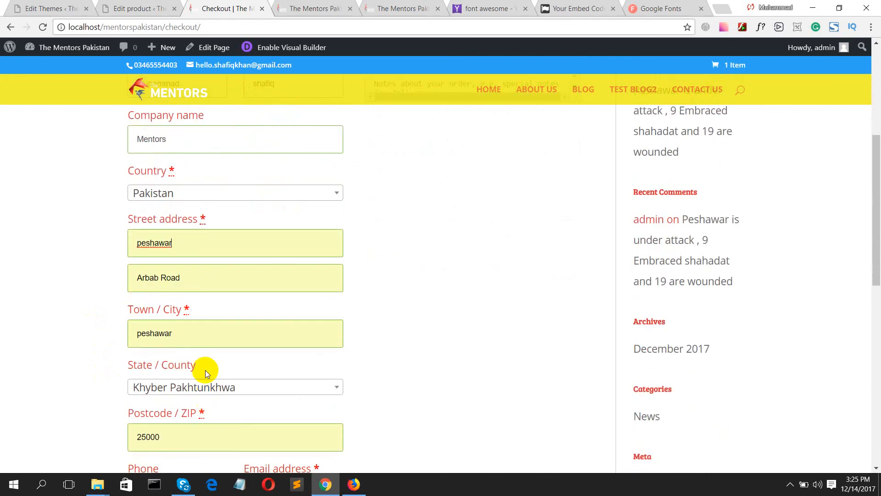
scroll(175, 341, down, 1)
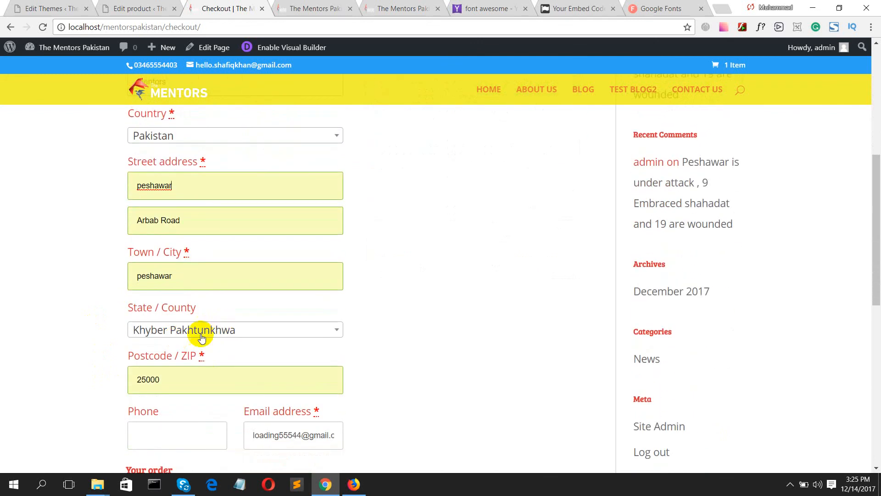
scroll(184, 341, down, 1)
scroll(192, 321, down, 2)
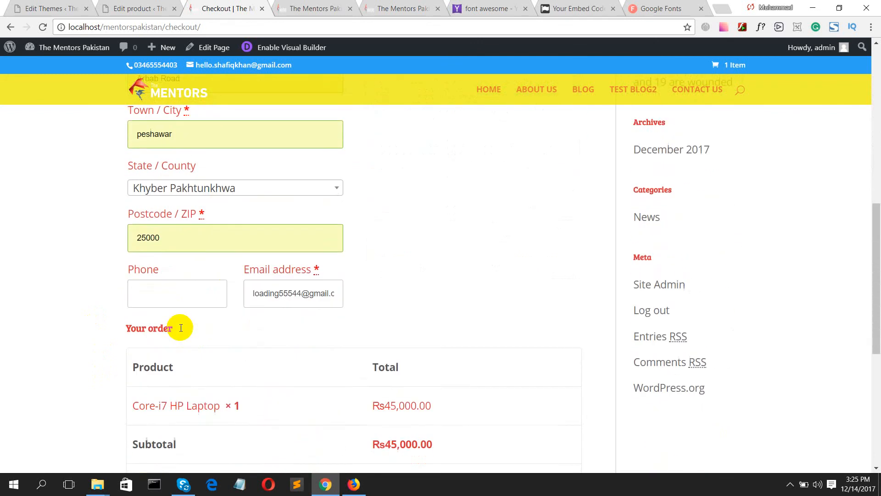
click(170, 263)
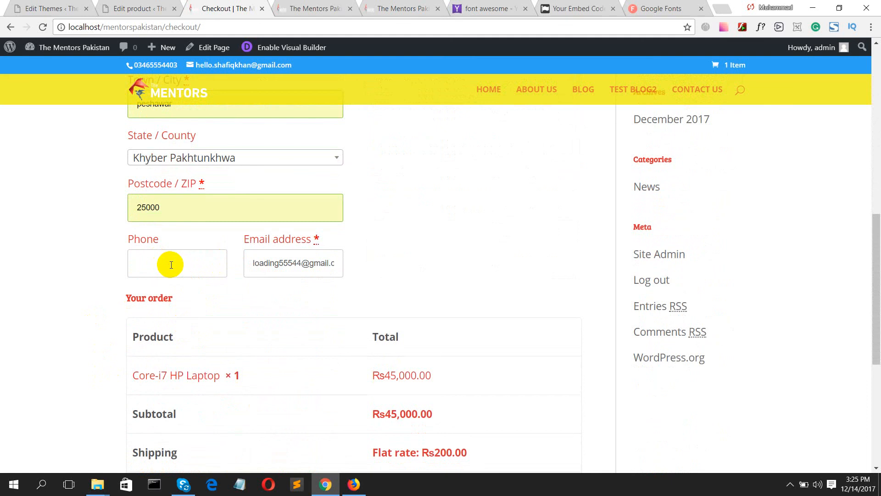
text(0)
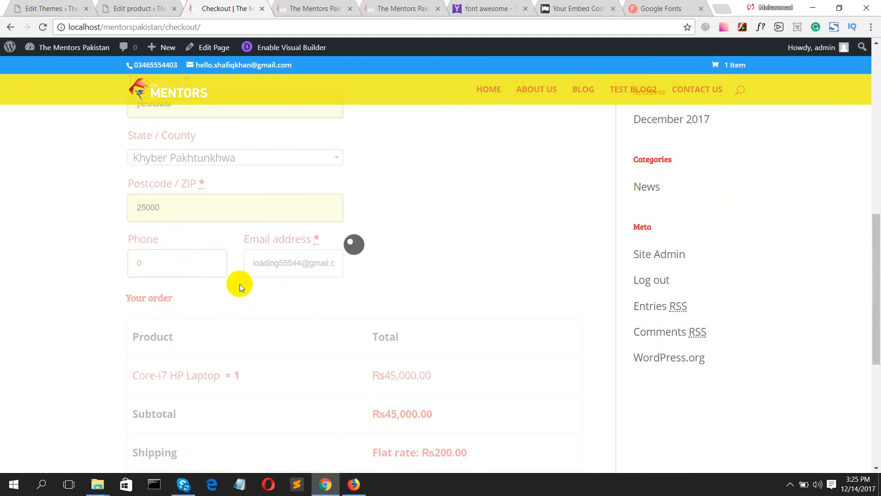
scroll(372, 249, down, 1)
scroll(373, 249, down, 3)
scroll(371, 249, up, 2)
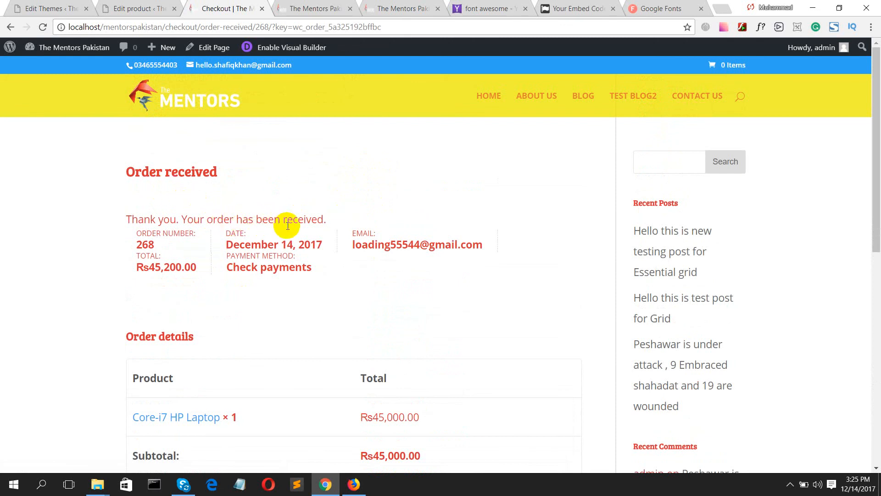
- Scroll through the Order received page to review the Rs45,200.00 Check payments order and addresses
scroll(288, 225, down, 6)
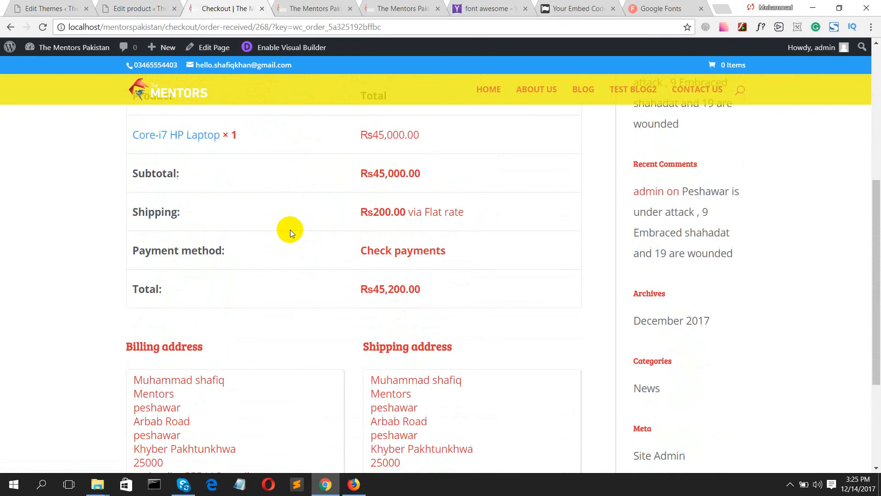
scroll(290, 229, down, 1)
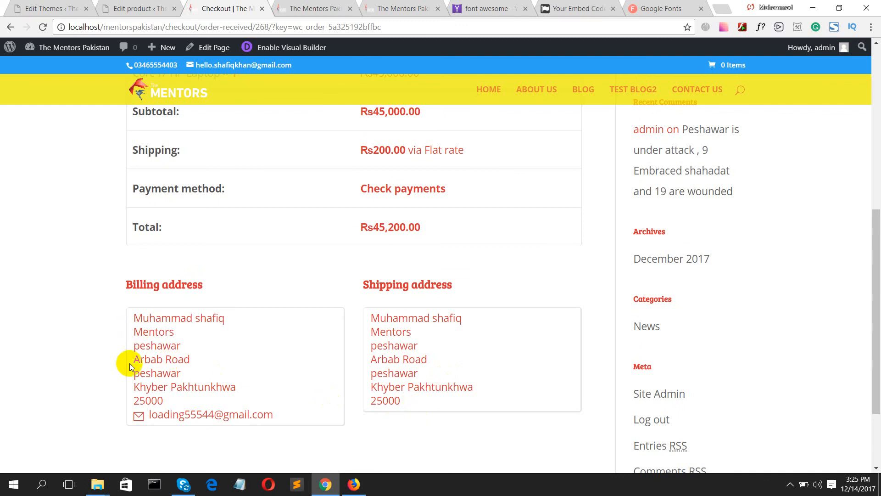
scroll(191, 329, down, 2)
scroll(222, 331, up, 8)
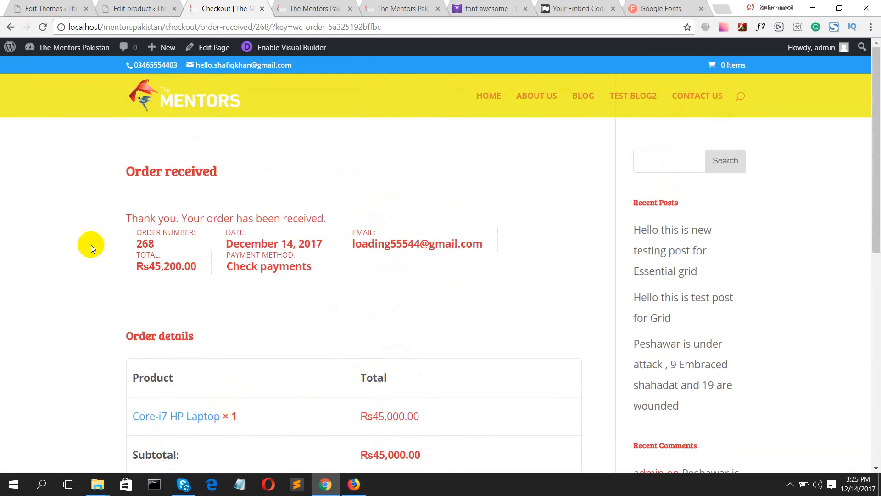
scroll(193, 242, down, 8)
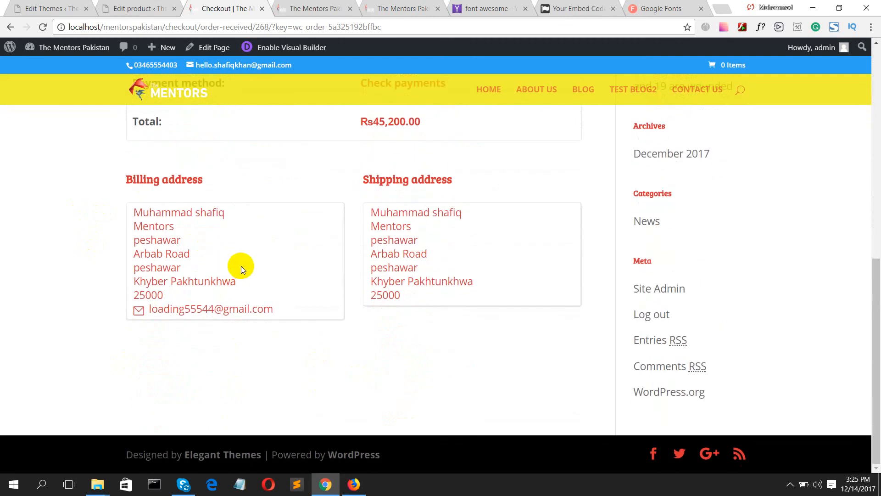
scroll(294, 285, up, 8)
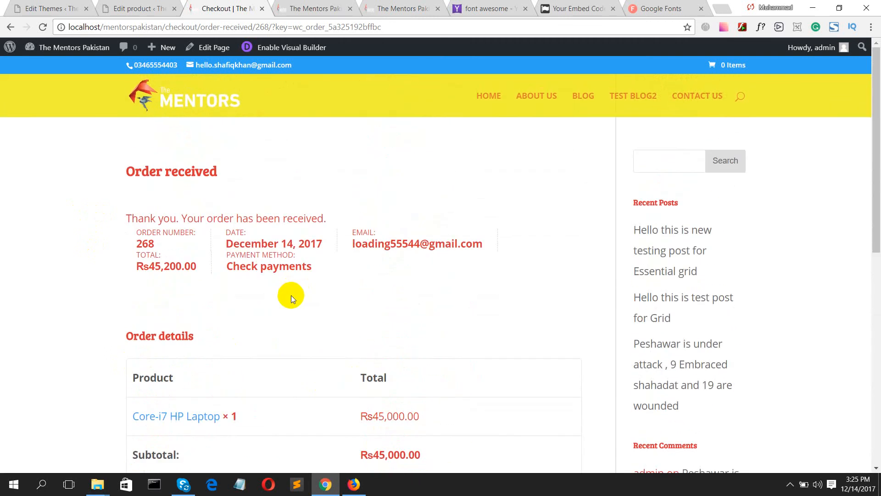
scroll(291, 299, down, 3)
- Open the Core-i7 HP Laptop product page and add it to the cart
click(192, 303)
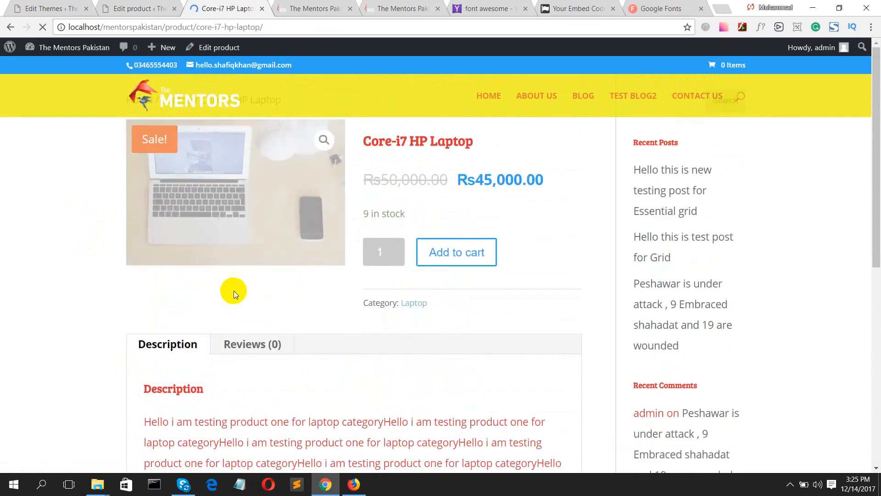
scroll(352, 287, down, 2)
scroll(352, 288, down, 4)
scroll(353, 288, up, 7)
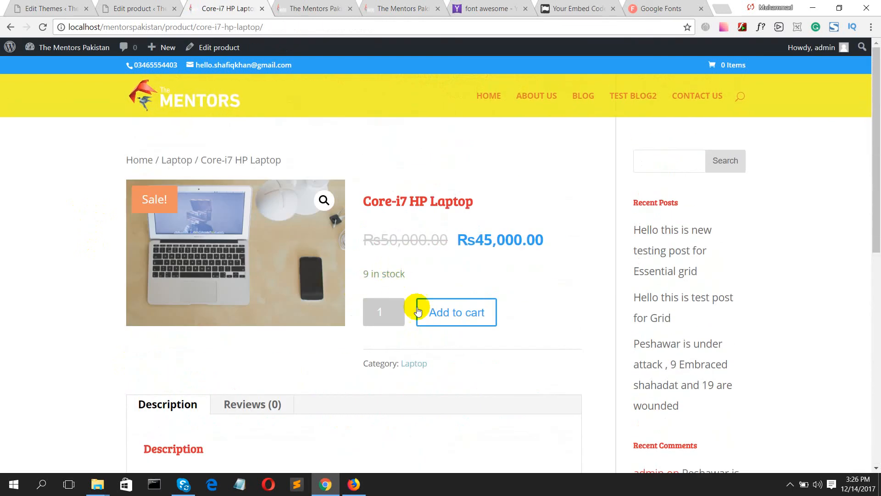
click(443, 315)
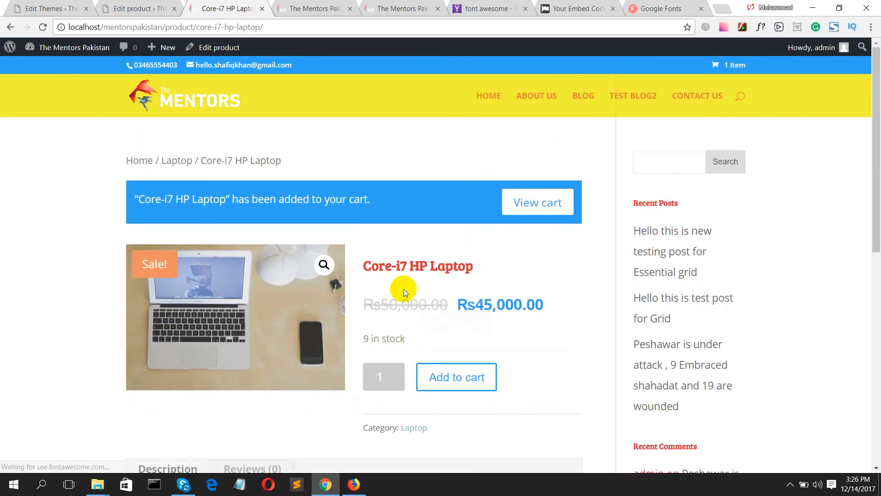
scroll(404, 296, down, 10)
scroll(407, 305, up, 10)
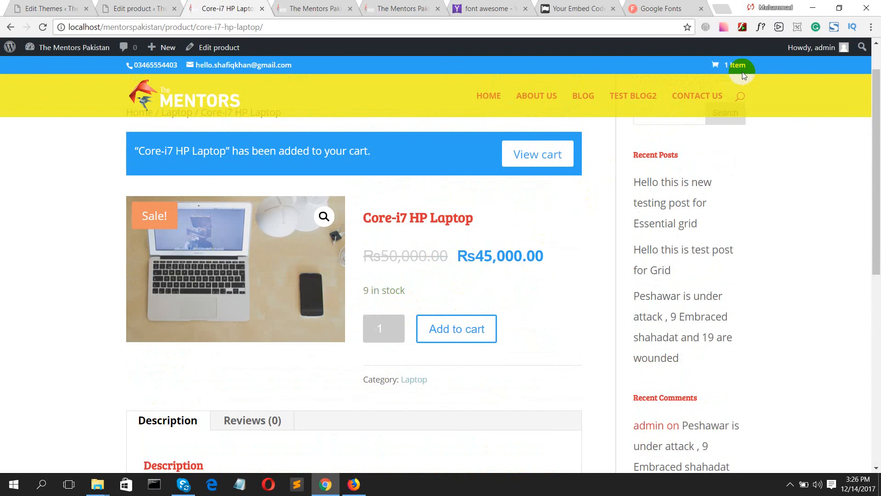
- Open the 1-item cart and start checkout with PayPal
click(732, 66)
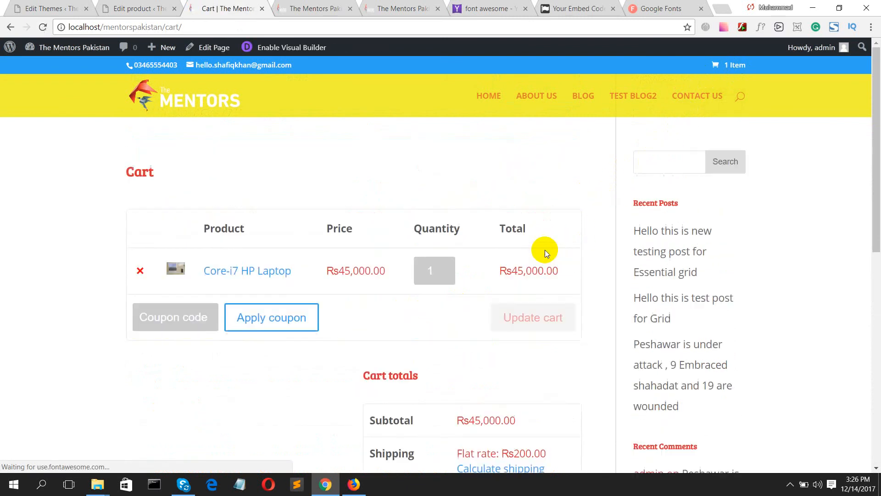
scroll(301, 368, down, 7)
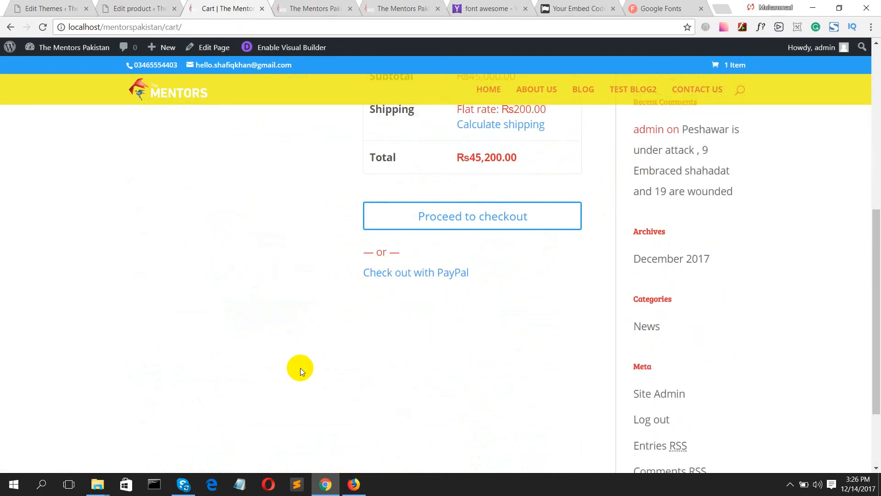
click(413, 275)
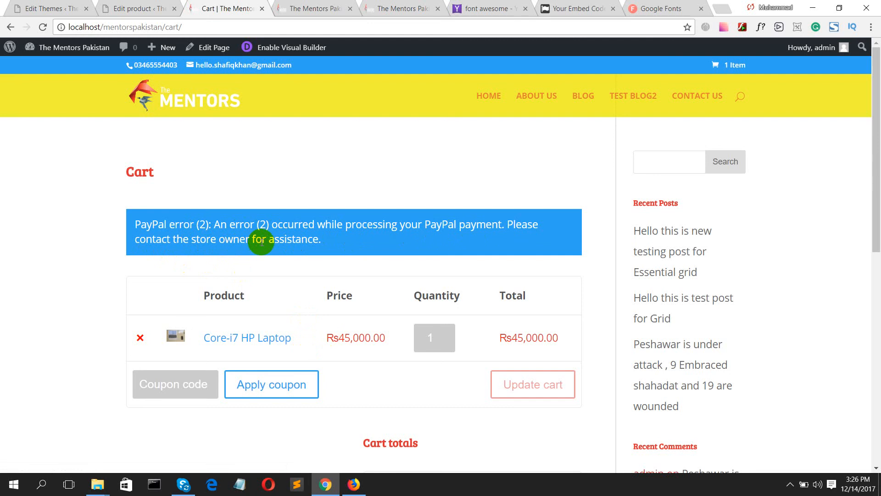
- Scroll the cart to read the PayPal error (2) notice and the Rs45,200.00 totals
scroll(258, 240, down, 4)
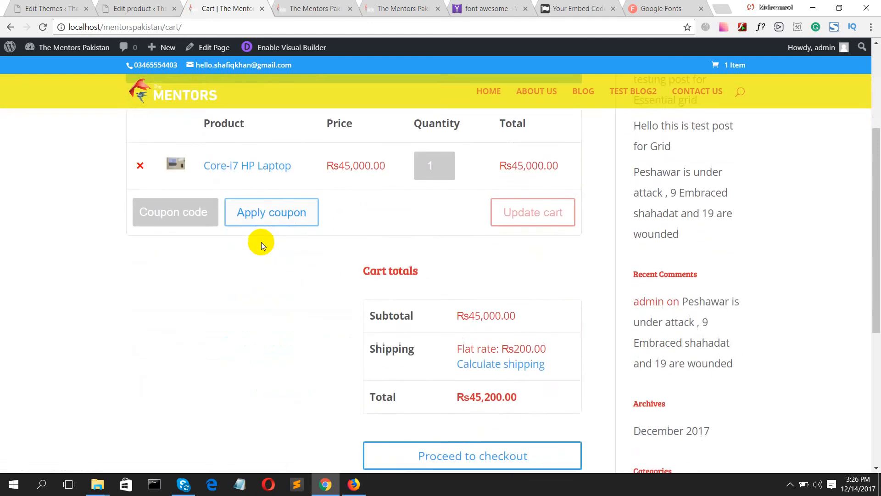
scroll(258, 239, up, 4)
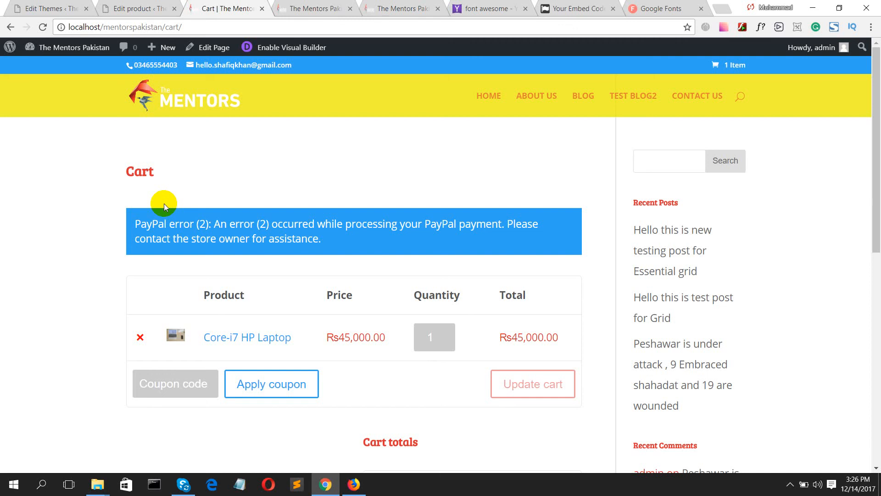
scroll(165, 205, down, 10)
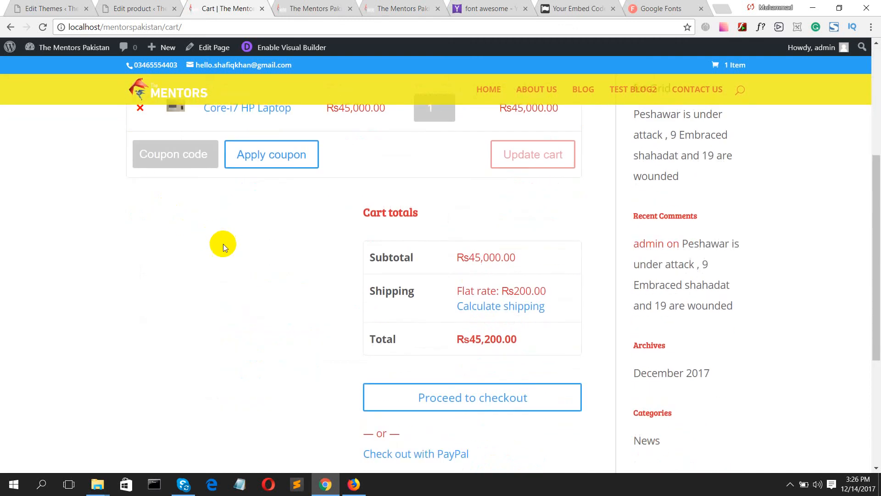